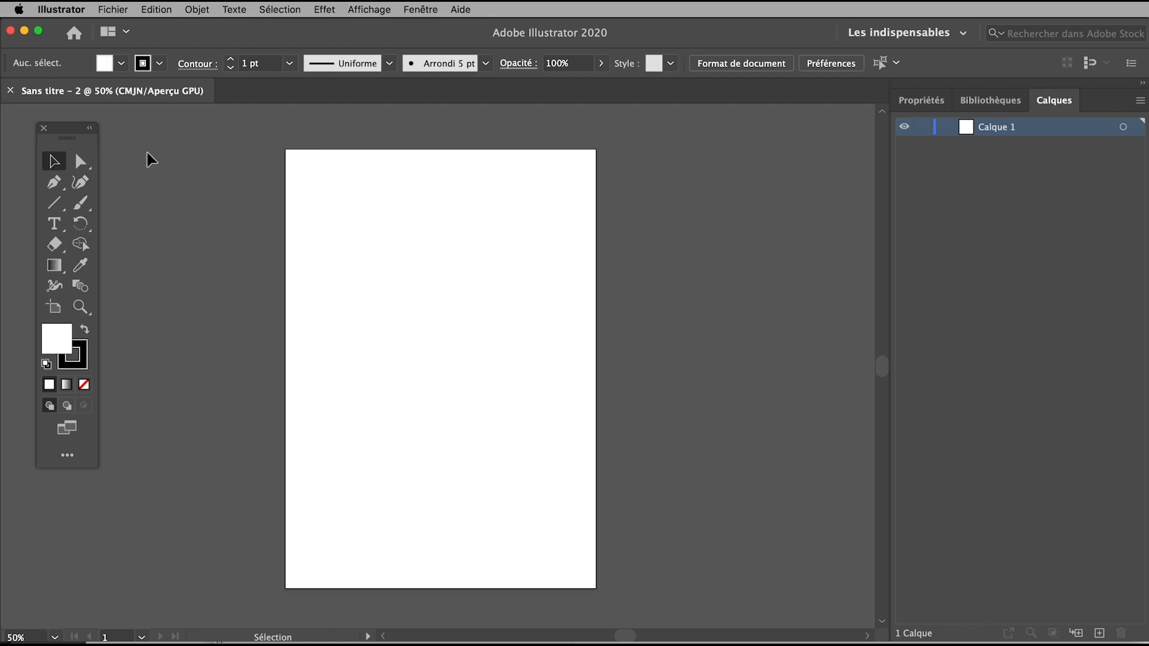
- Import the sketch roughsekos.jpg into the document as a linked template
click(113, 9)
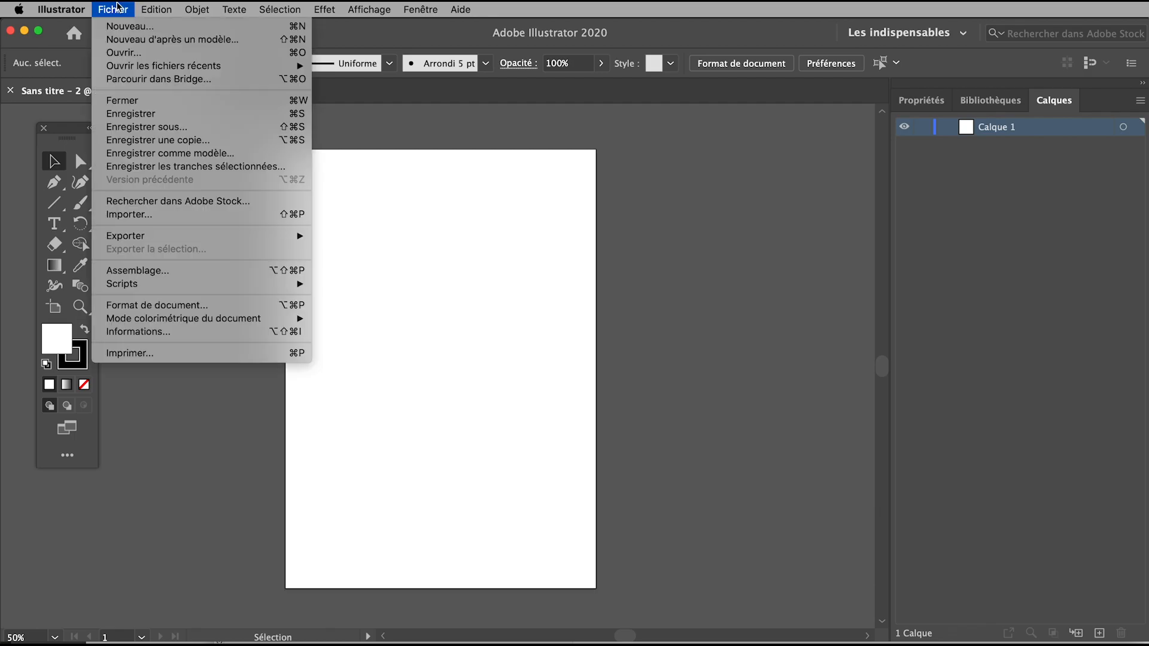
click(126, 215)
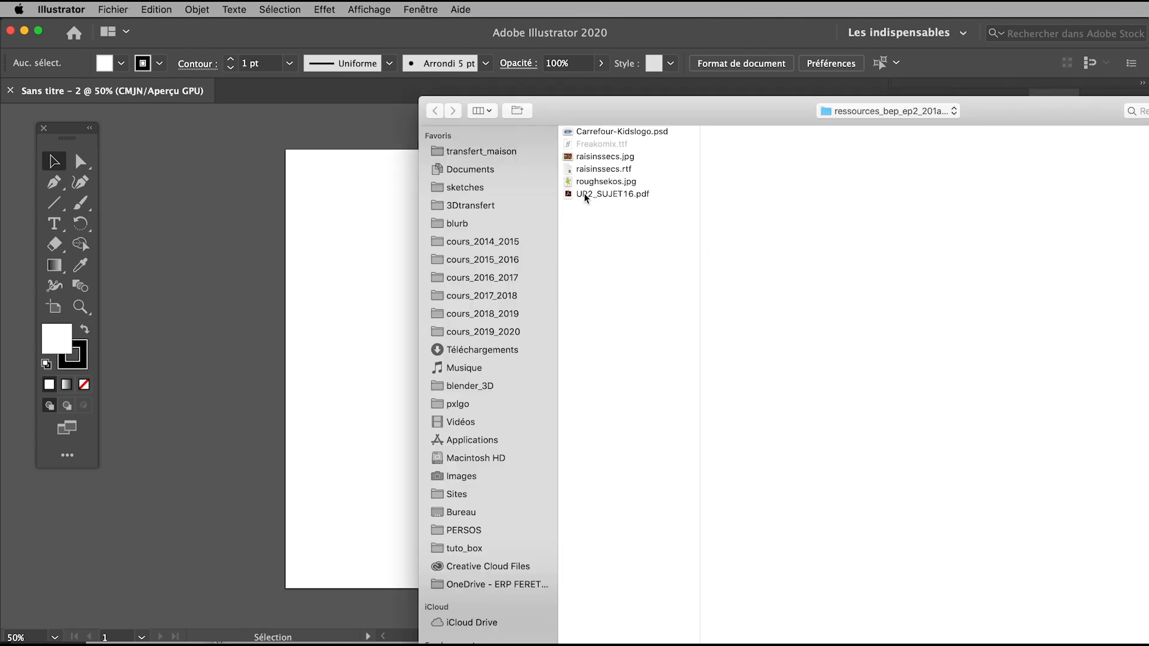
click(584, 192)
click(594, 183)
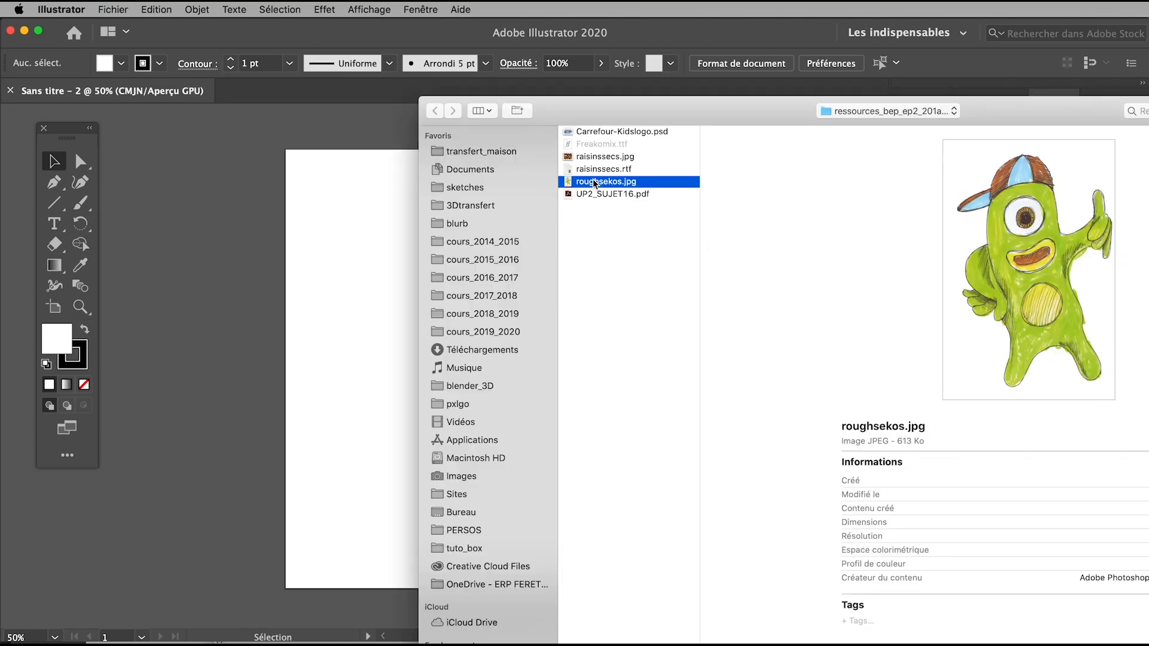
drag(656, 121, 376, 5)
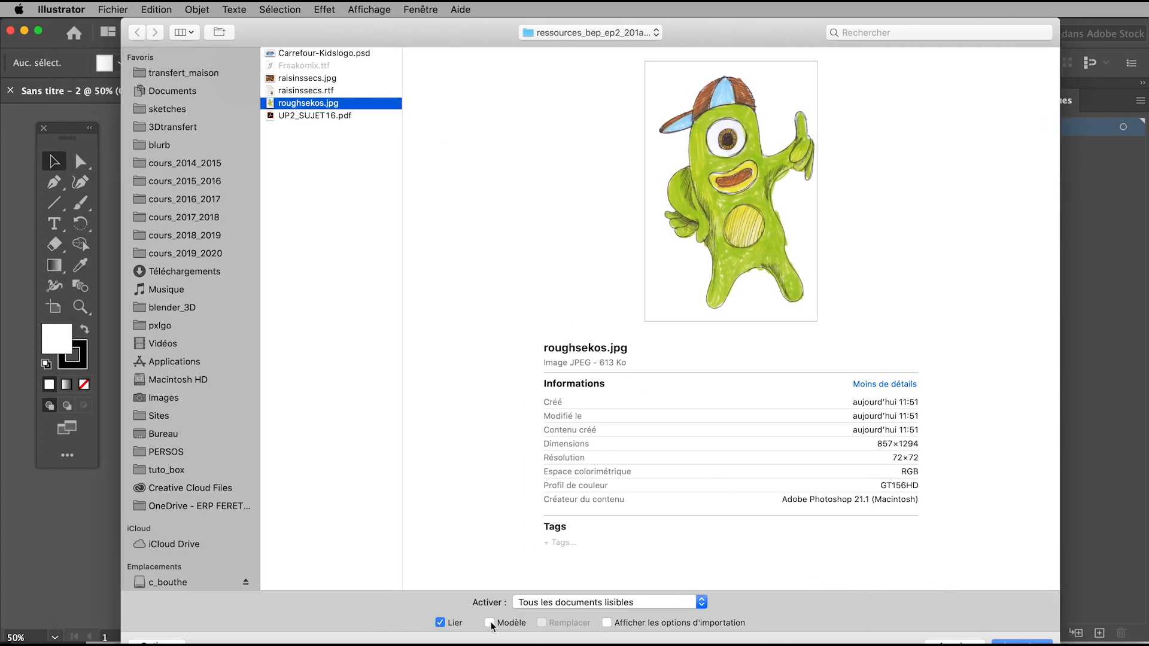
click(1013, 643)
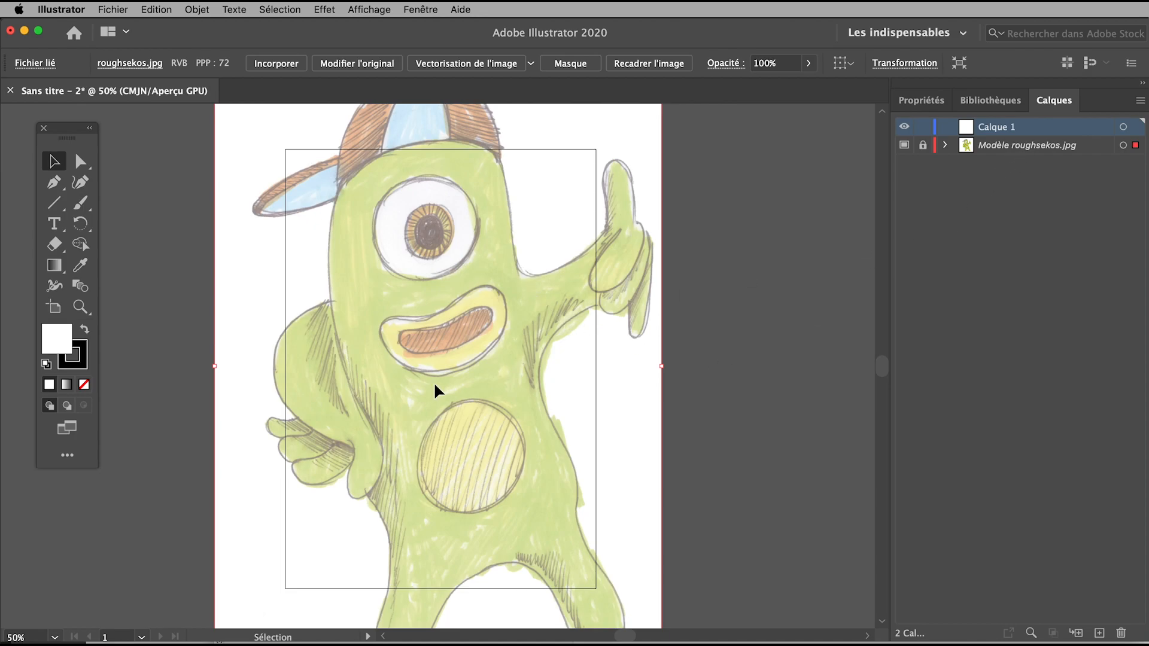
- Unlock the template layer and scale the character sketch down to fit within the artboard
key(super+minus)
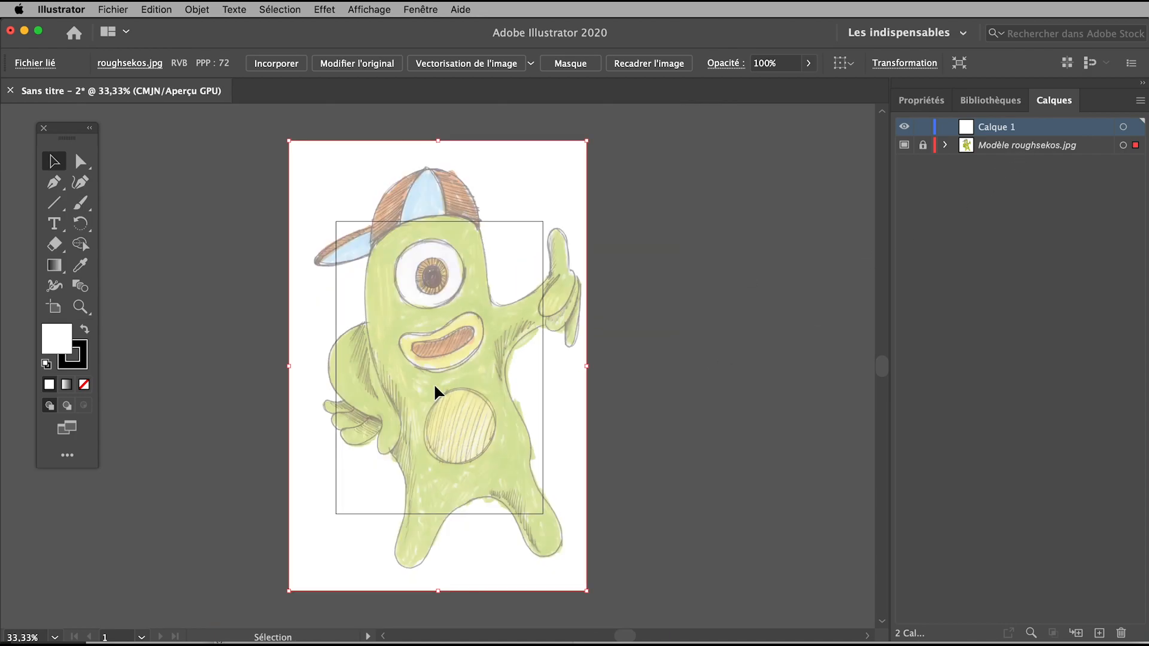
drag(588, 136, 514, 274)
click(997, 149)
drag(586, 142, 422, 390)
drag(351, 461, 383, 310)
drag(476, 429, 544, 510)
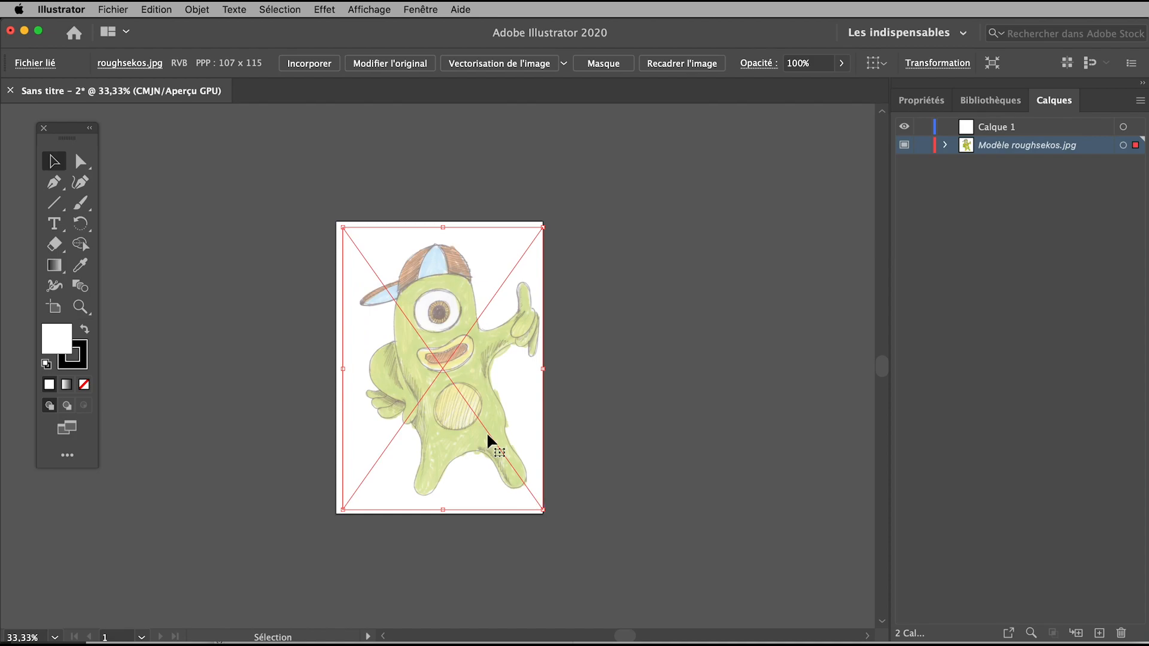
- Move the sketch by -3.4624 mm horizontally and -0.8938 mm vertically, then lock the template layer
drag(432, 330, 426, 322)
key(Return)
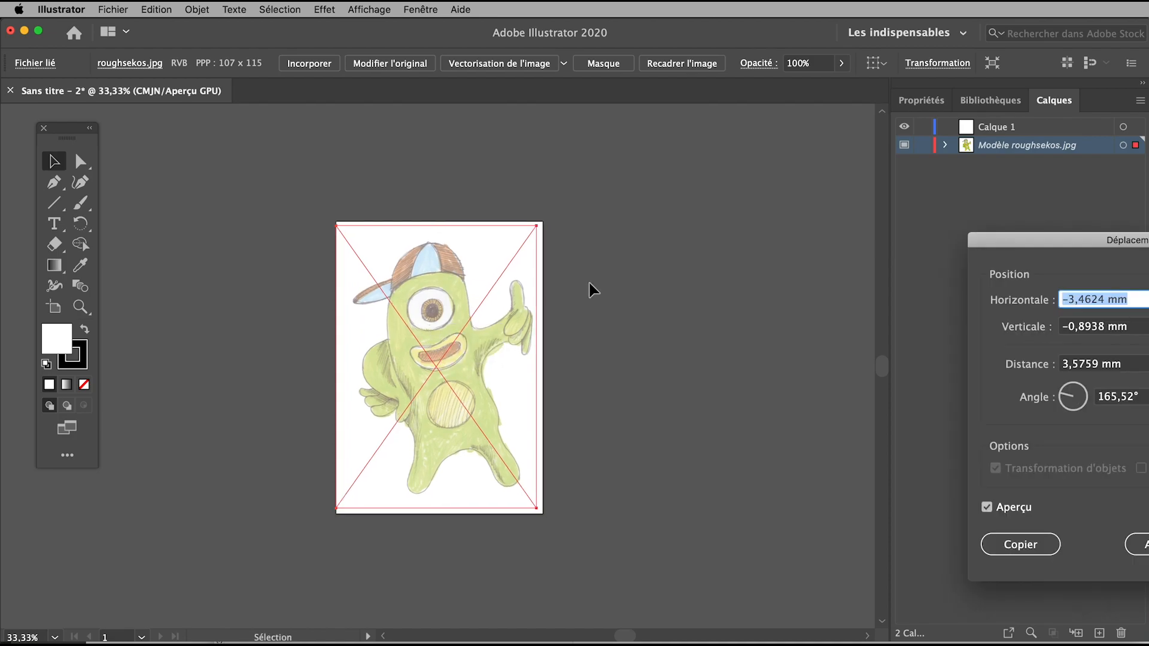
drag(1046, 240, 776, 189)
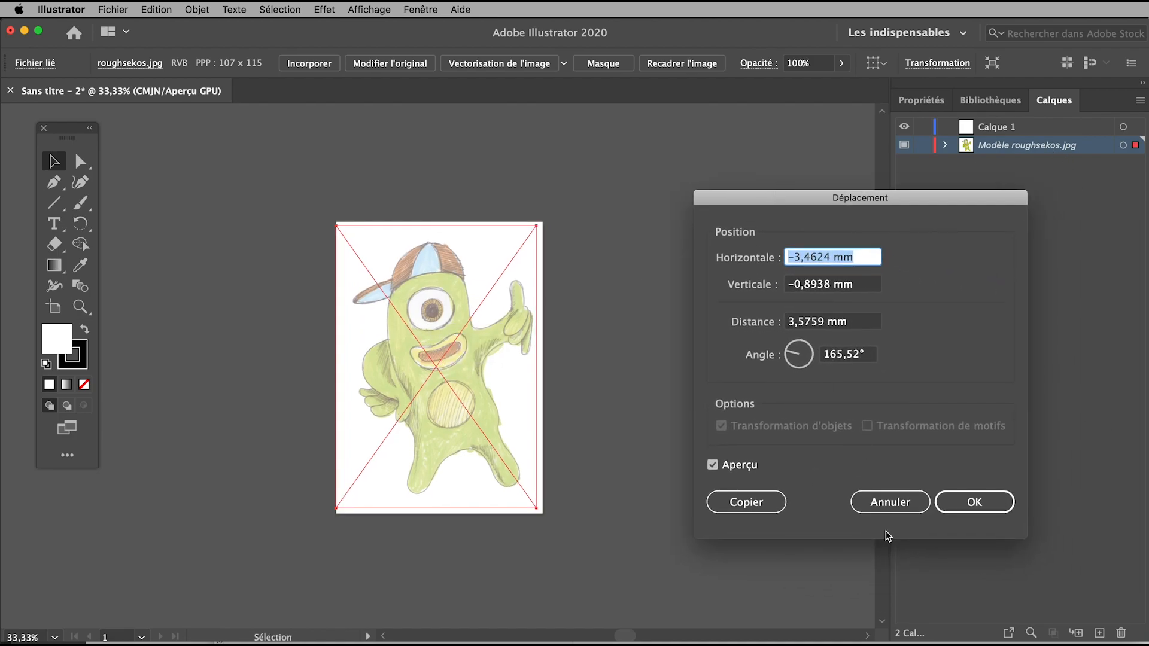
click(960, 501)
click(923, 145)
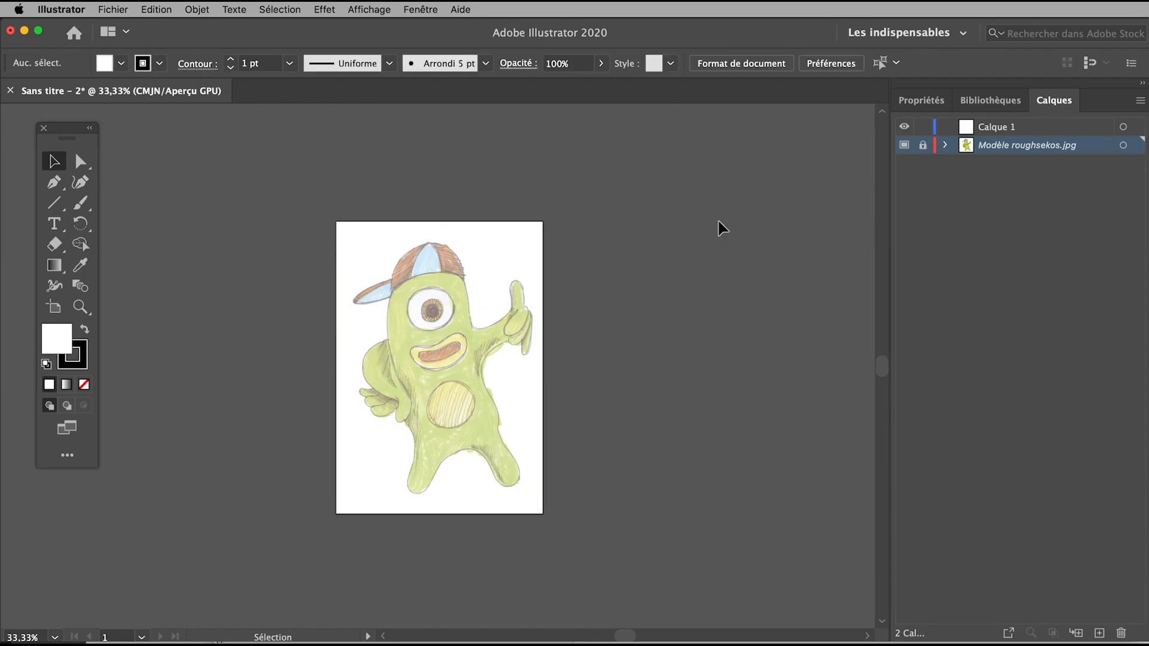
- Add five new layers above Calque 1
click(997, 128)
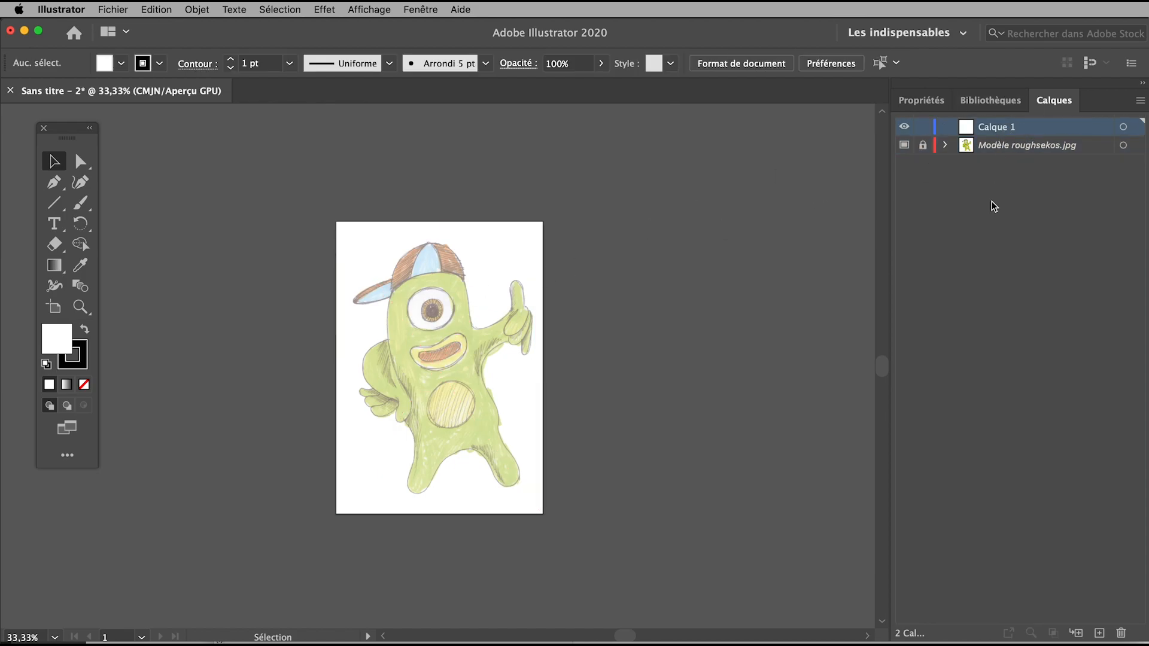
click(1099, 633)
click(1099, 634)
click(1099, 633)
click(1100, 634)
click(1100, 634)
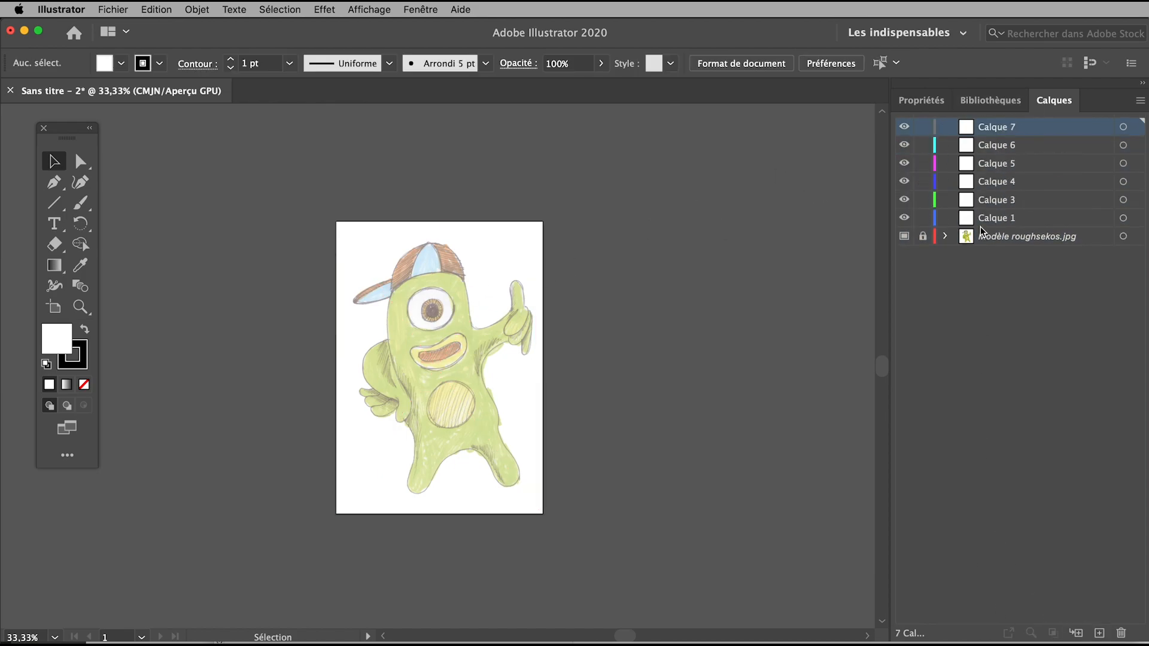
- Make Calque 1 active and detach the Pen tool group as a floating toolbar beside the artboard
click(999, 220)
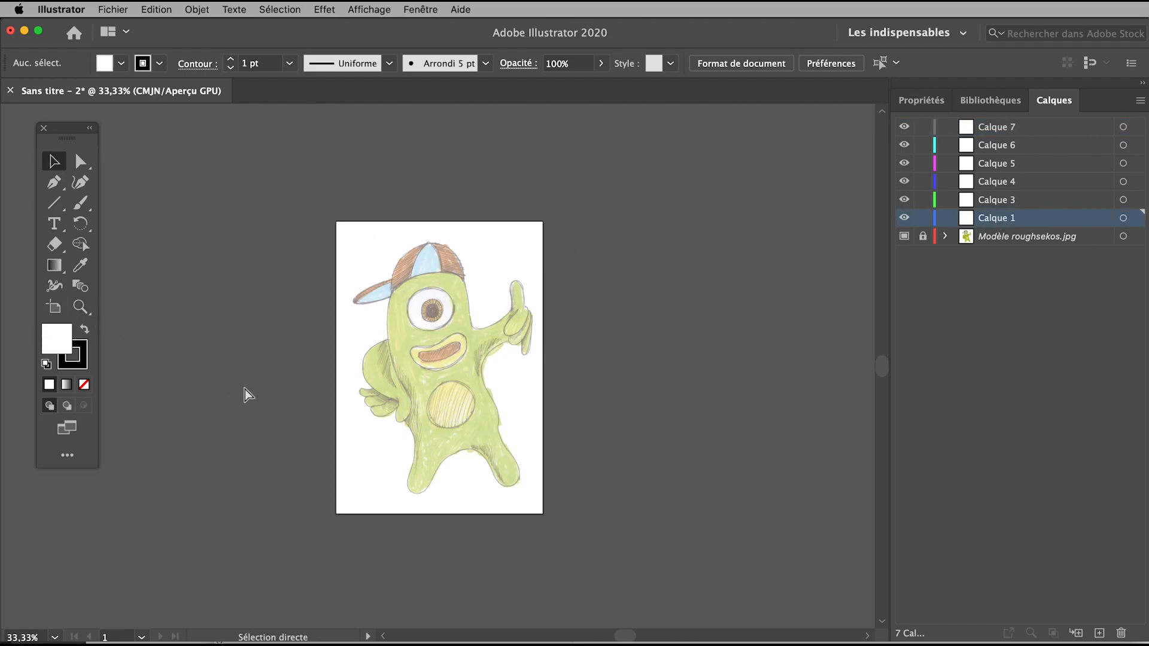
key(super+equal)
key(super+equal)
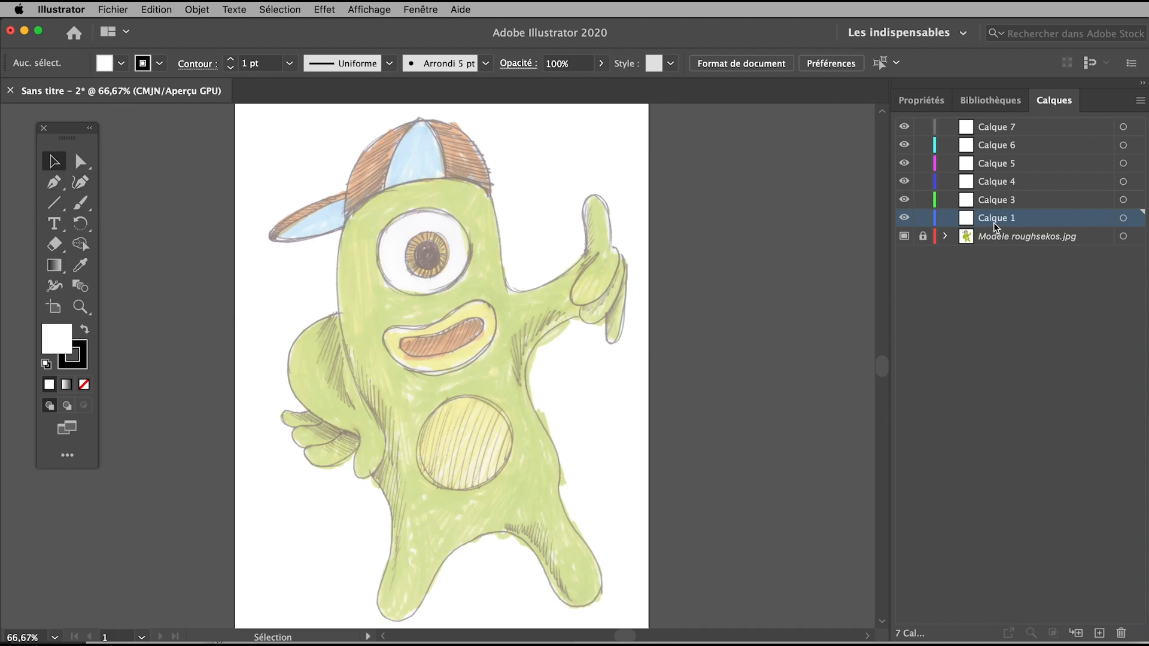
click(53, 181)
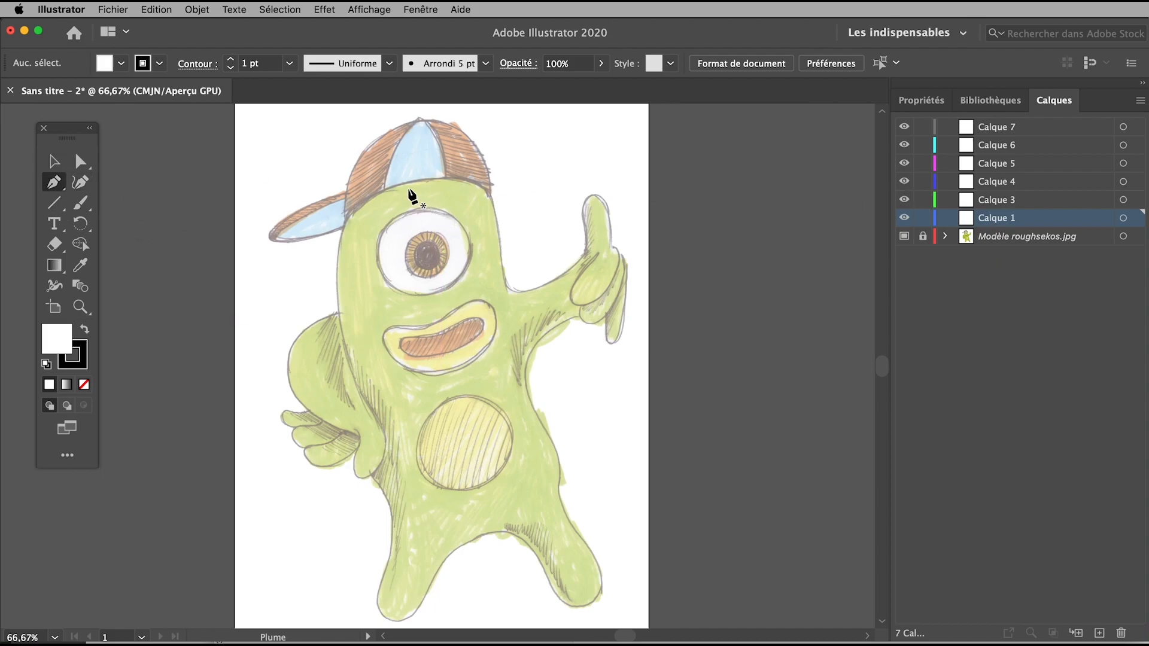
drag(62, 184, 305, 195)
drag(85, 196, 697, 129)
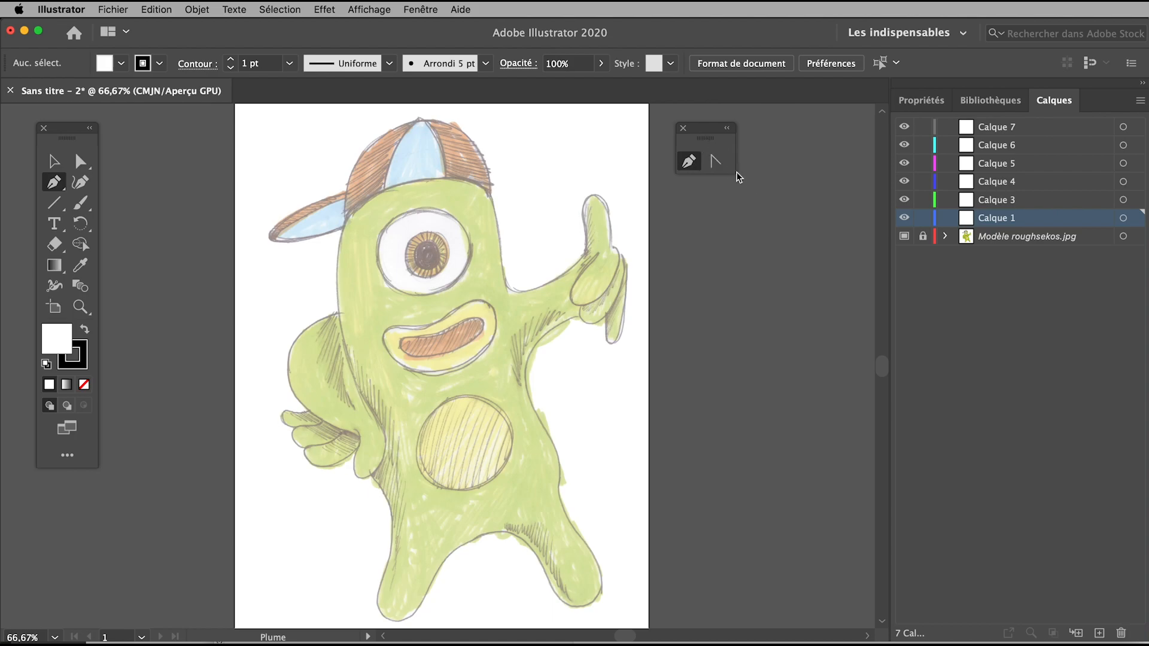
- Try to add the Add Anchor Point tool to the floating Pen toolbar from the full tool list
click(67, 456)
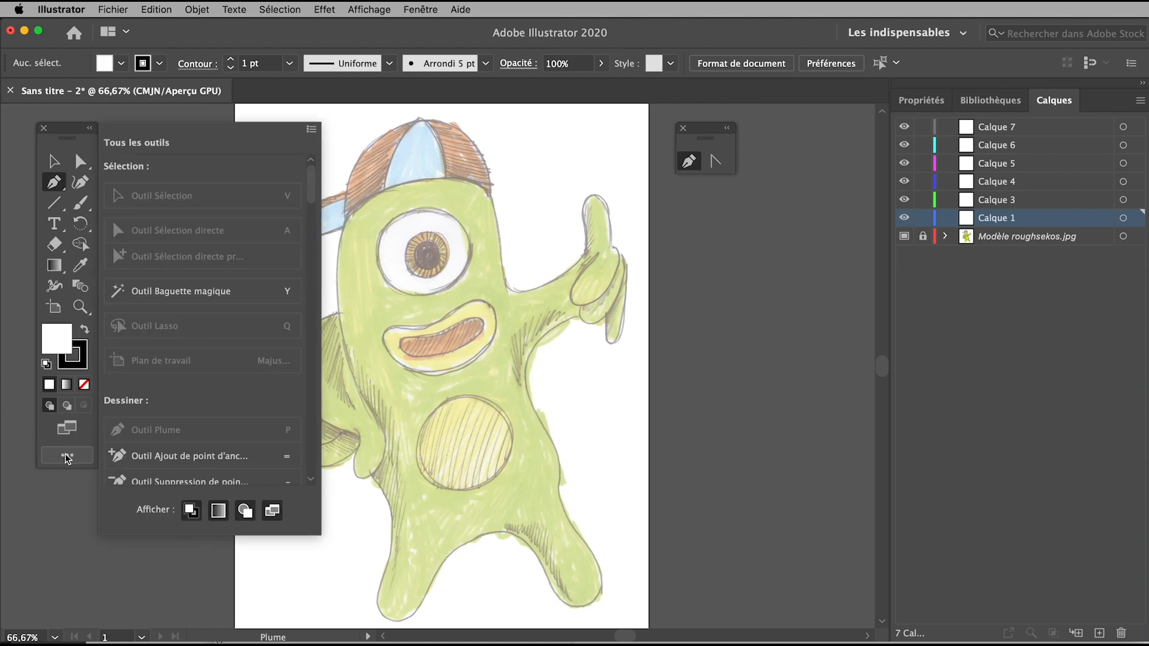
drag(154, 456, 161, 447)
drag(695, 156, 692, 160)
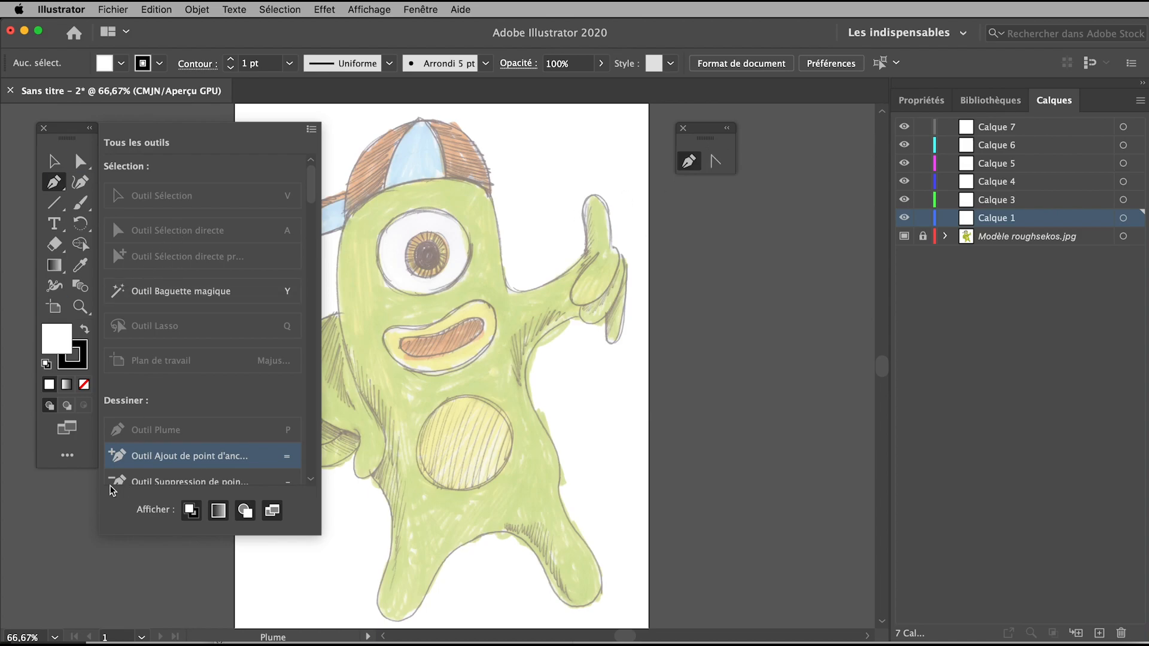
click(131, 120)
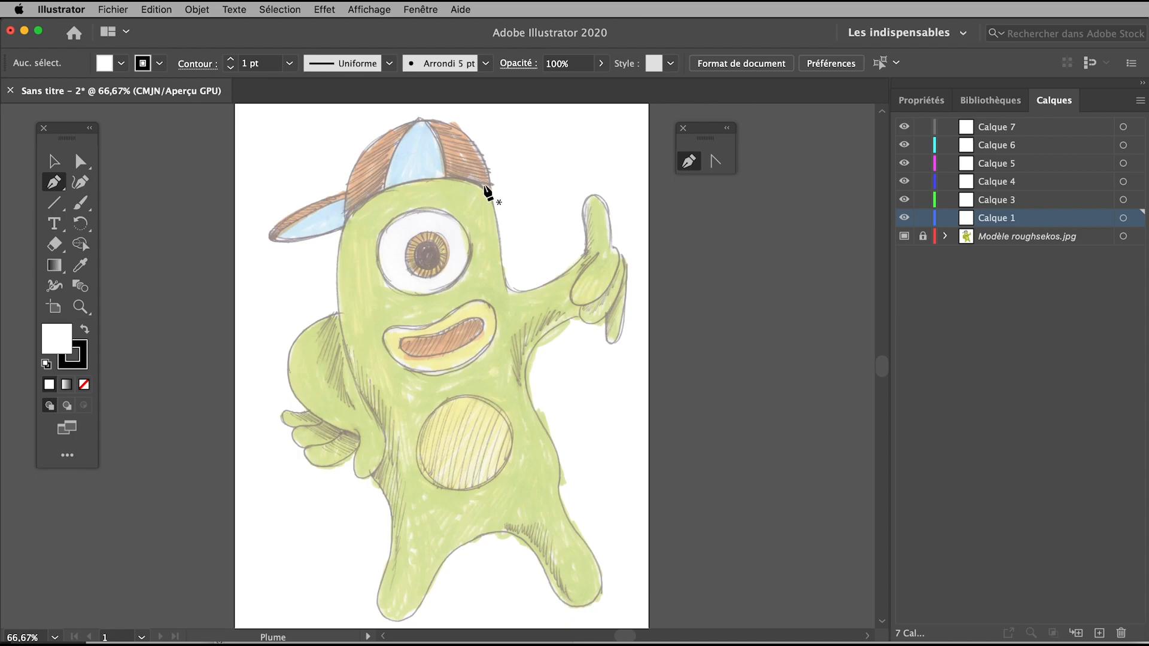
- Start tracing the body with the Pen tool, from the top of the head down its side and along the raised arm
click(410, 151)
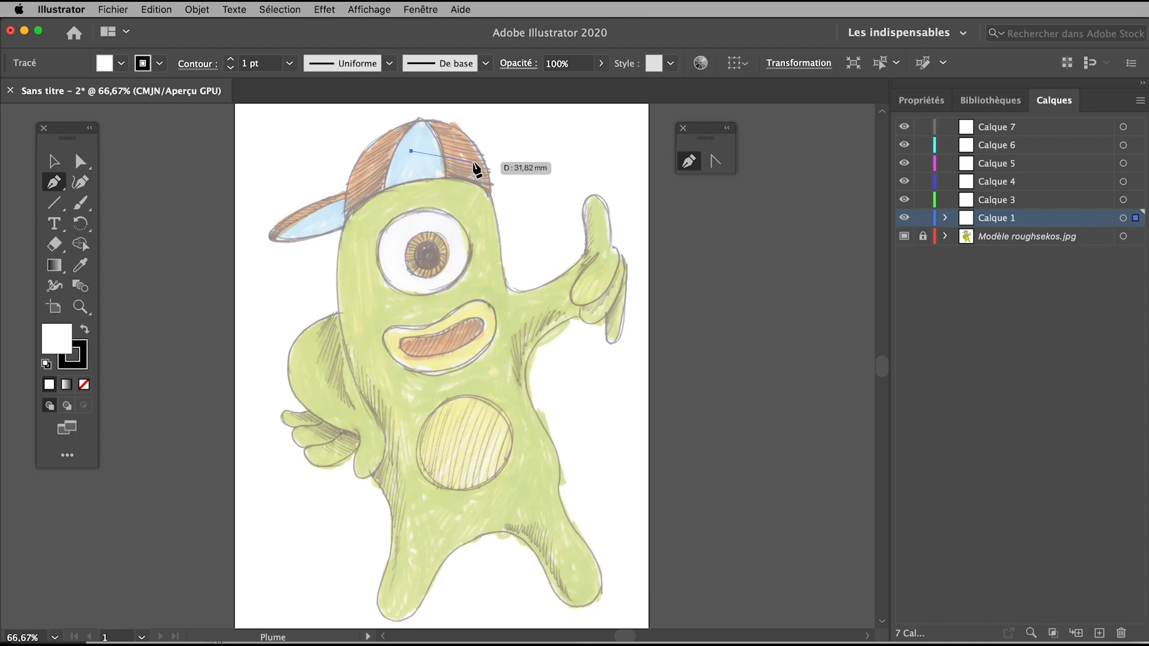
drag(456, 157, 479, 168)
drag(489, 193, 494, 207)
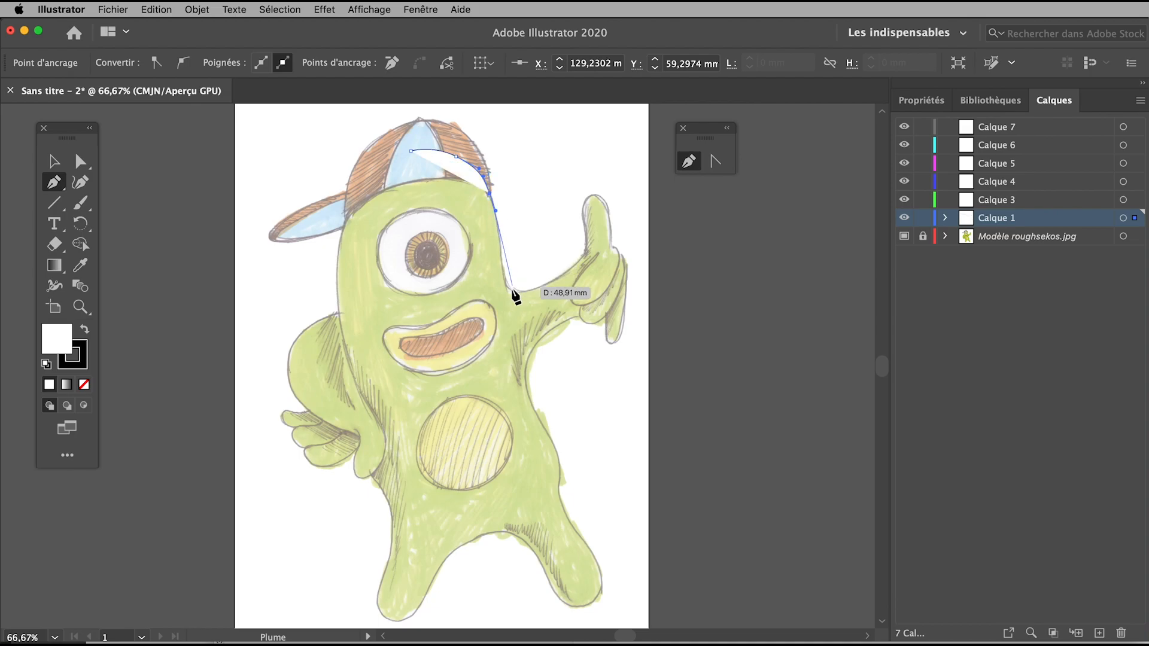
drag(504, 276, 585, 254)
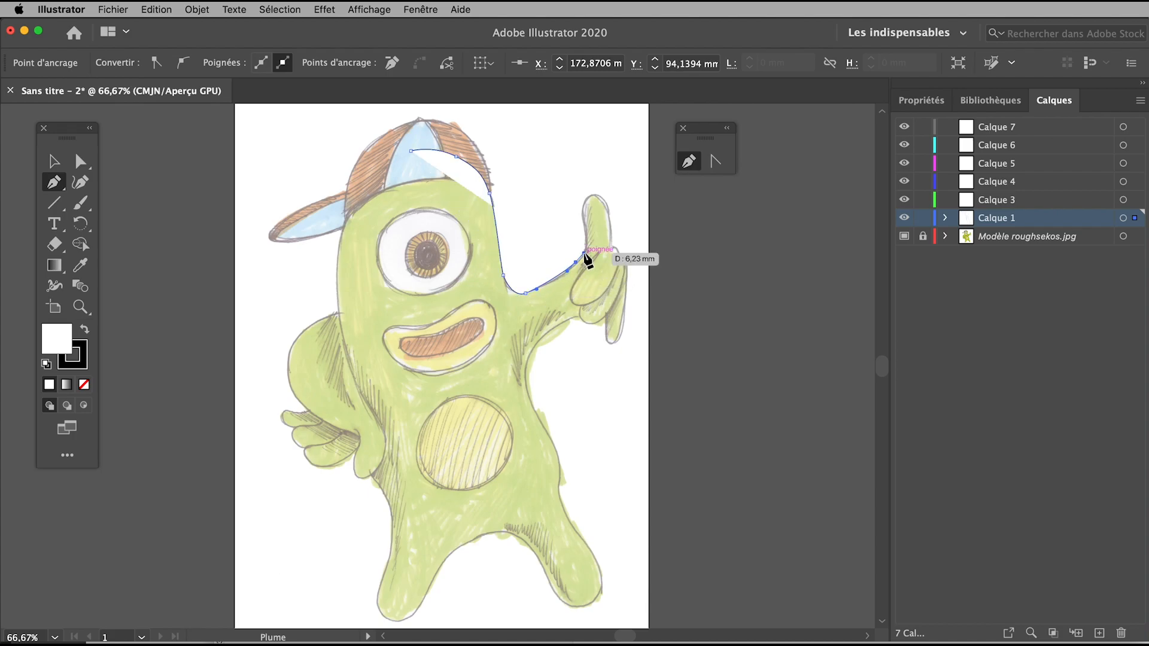
- Set the path's fill to none, delete the segment along the raised arm and resume the path from the armpit point
click(84, 385)
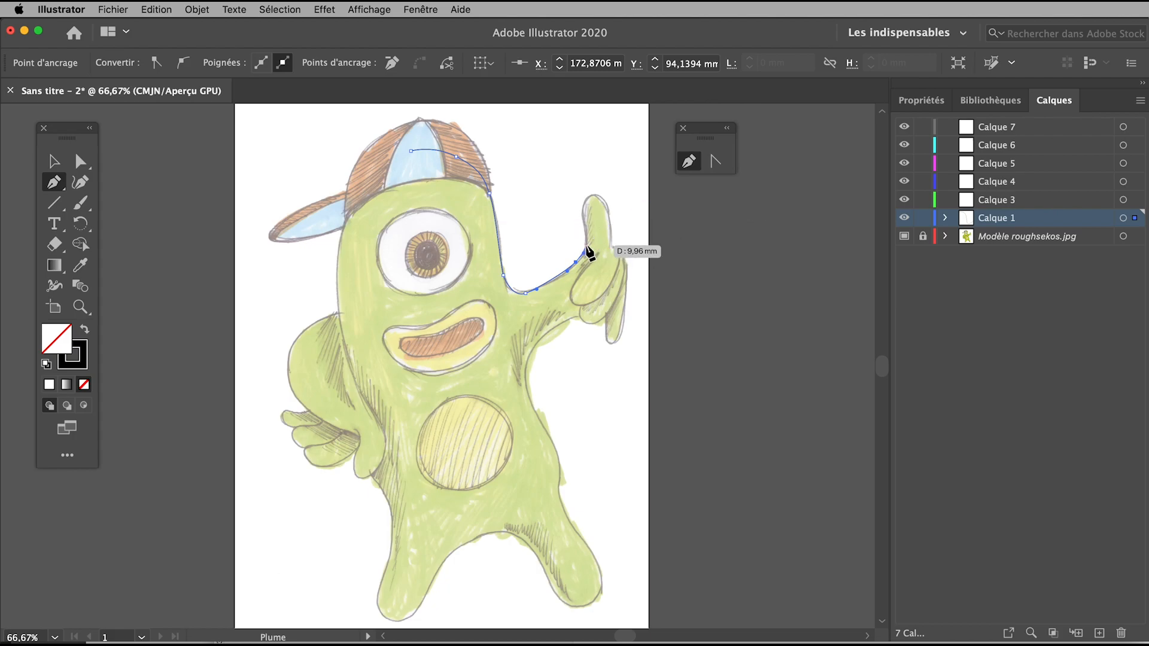
key(BackSpace)
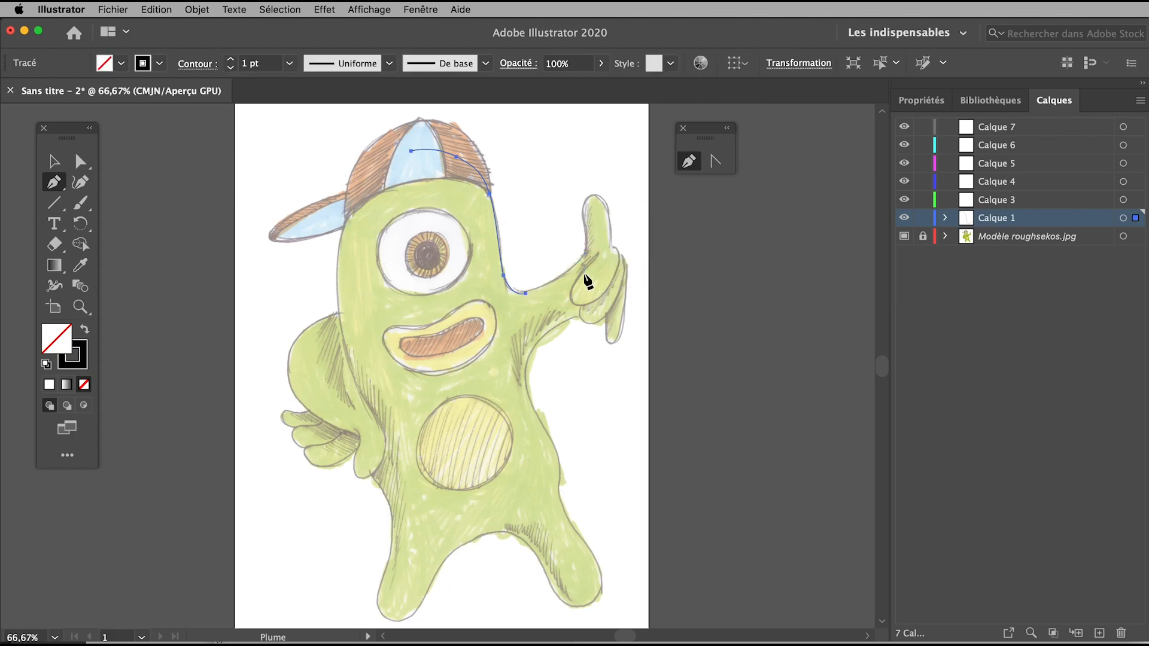
click(525, 294)
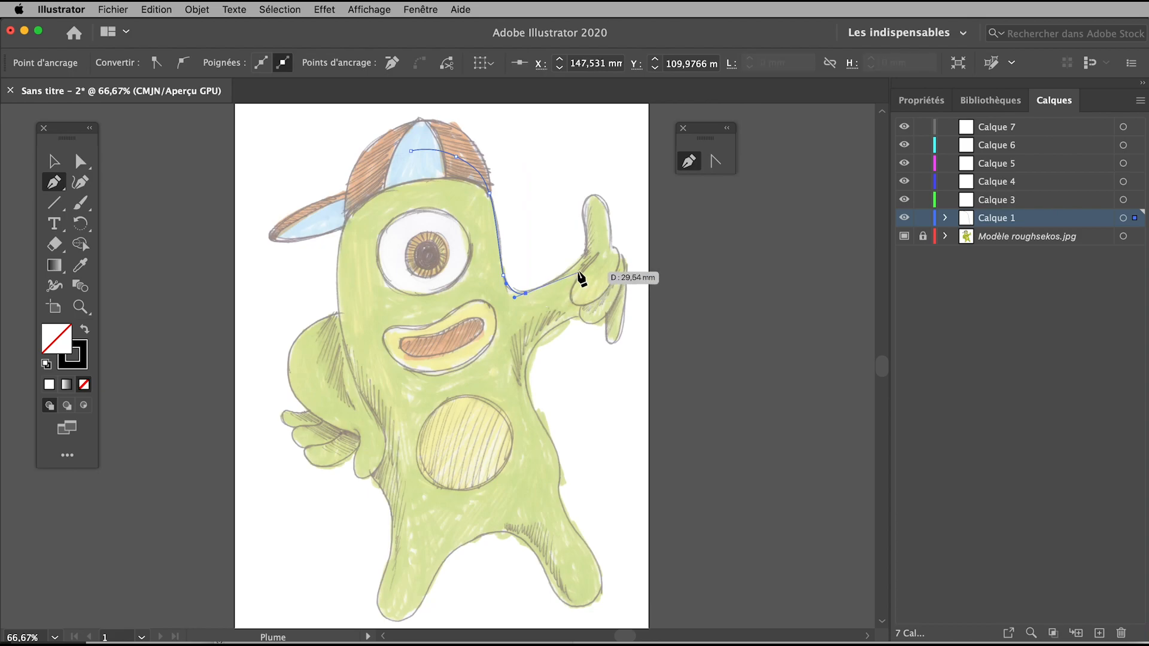
- Continue the body path along the raised arm, around the thumb and down the fingers to the underside of the hand
drag(566, 273, 582, 264)
click(585, 249)
drag(581, 215, 611, 226)
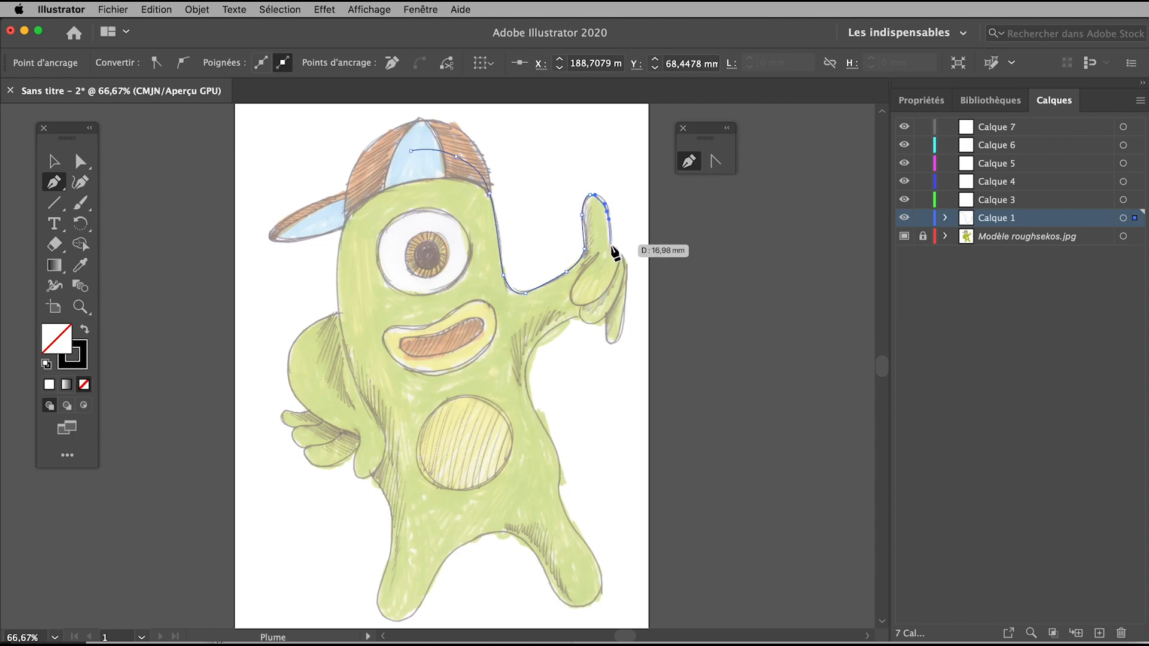
click(607, 244)
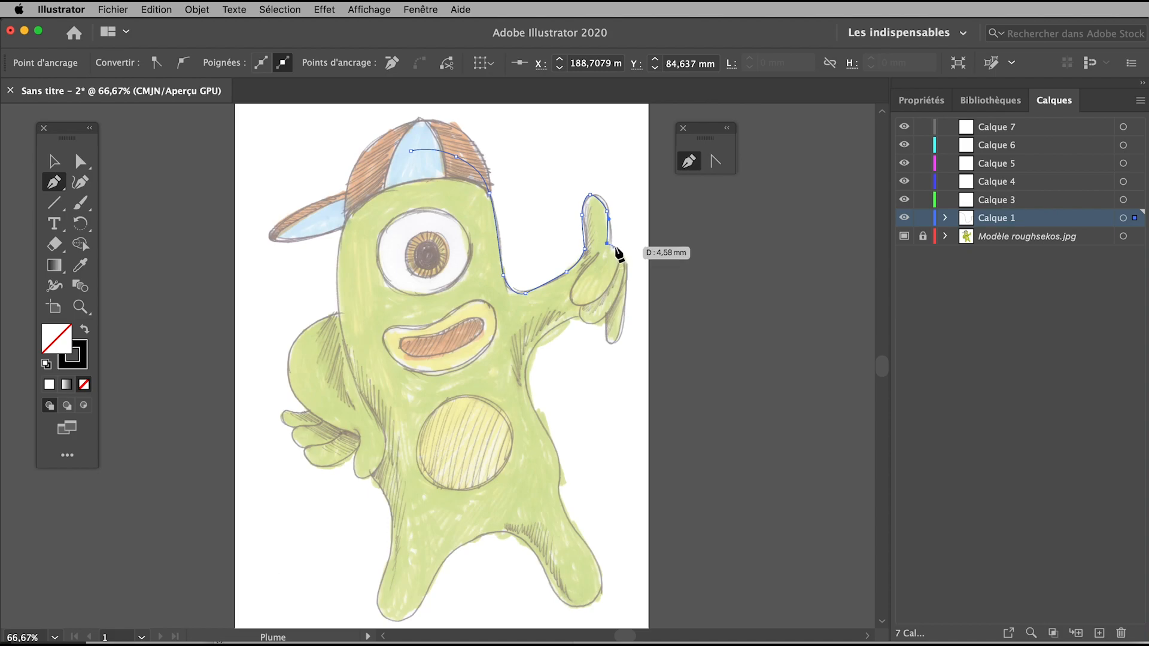
drag(621, 253, 624, 266)
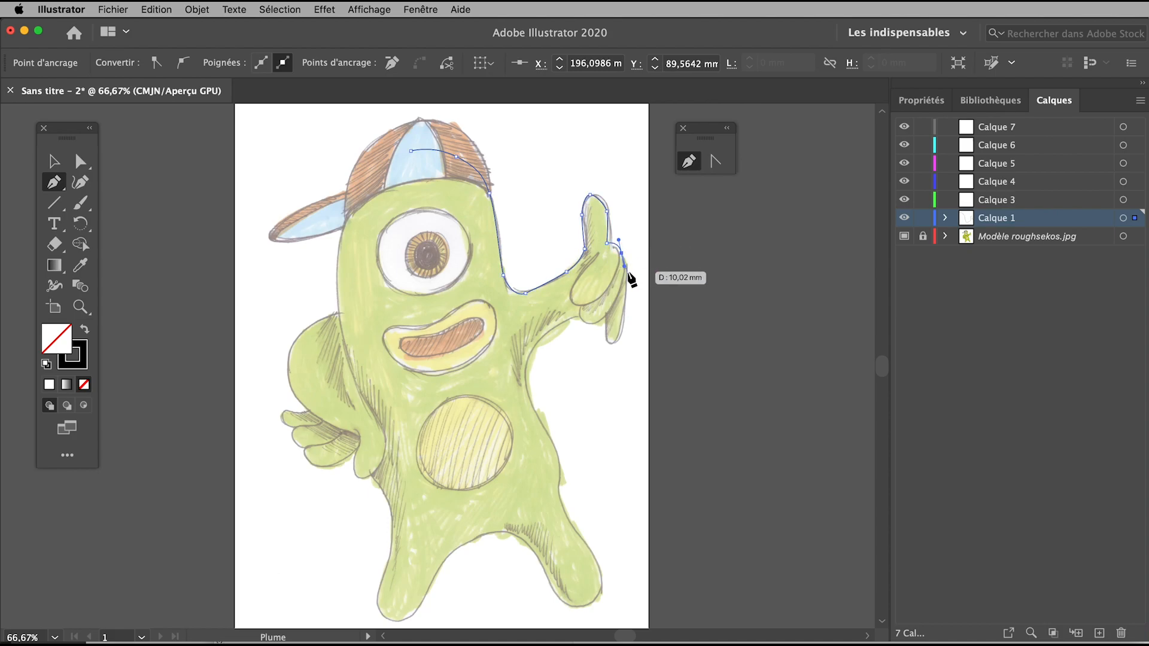
click(627, 274)
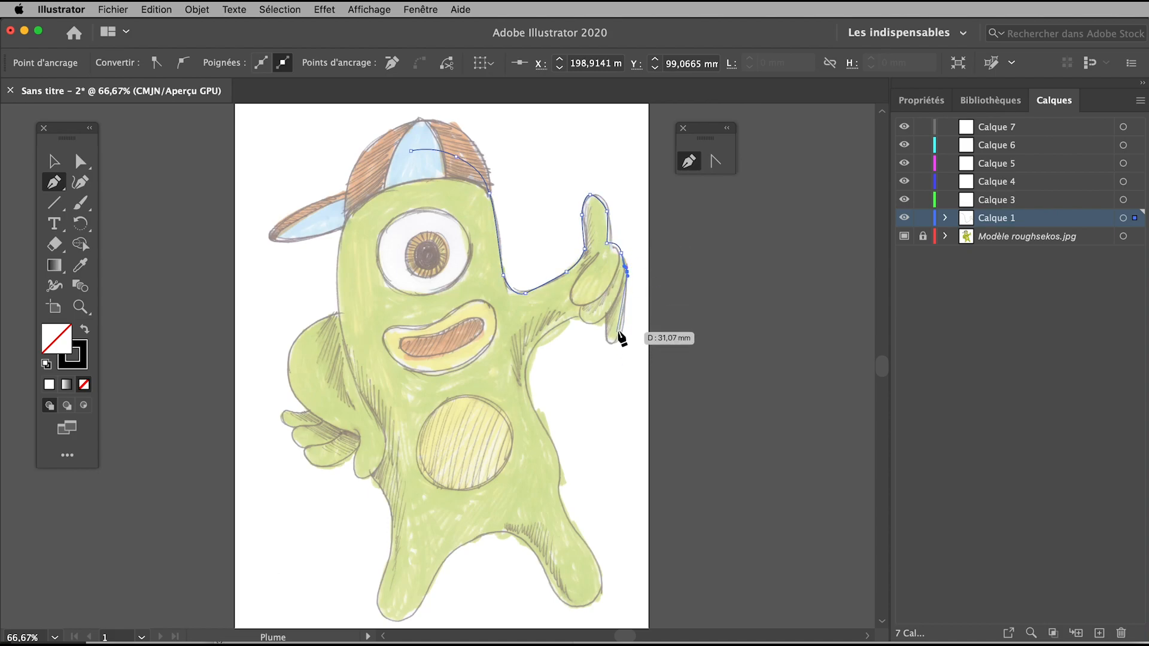
drag(619, 333, 608, 342)
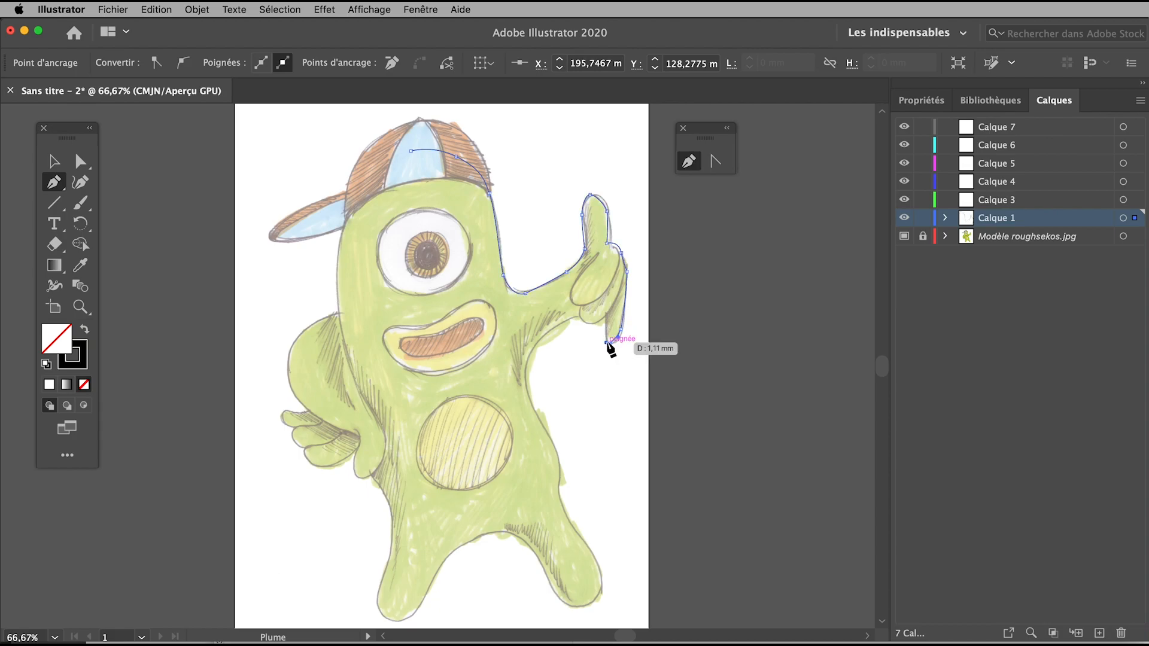
click(599, 306)
- Continue the body path under the raised arm, down the torso, around both legs and up to the bent arm
drag(537, 340, 558, 592)
drag(514, 535, 443, 564)
drag(422, 598, 384, 620)
click(375, 598)
drag(393, 546, 333, 378)
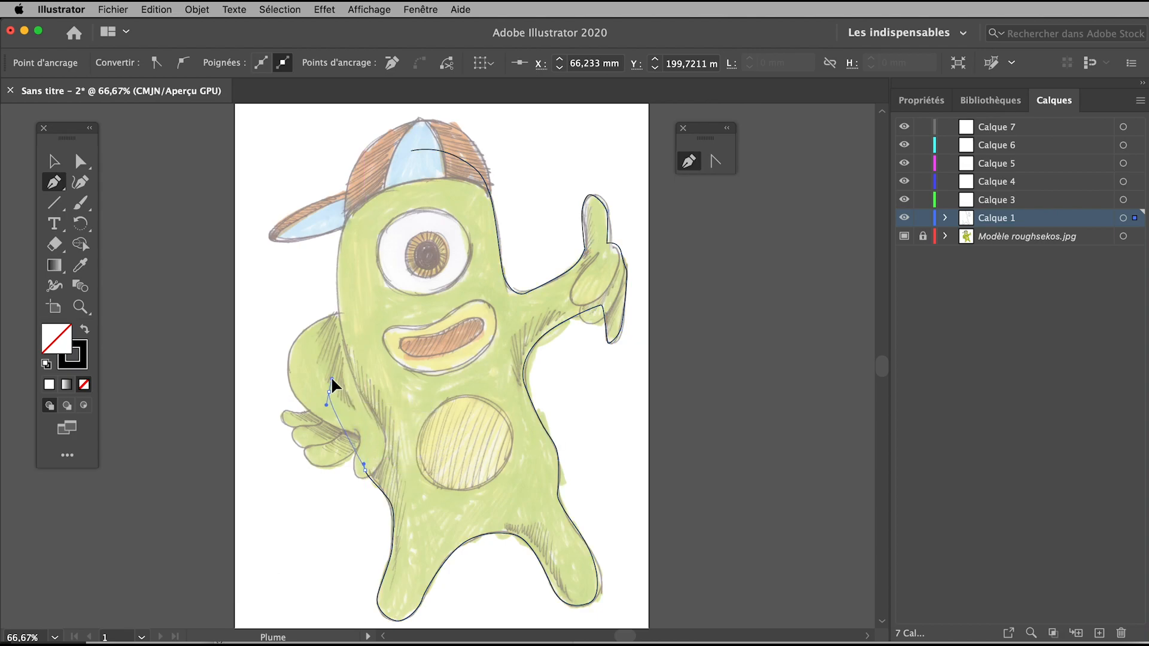
- Trace from the bent arm up the side of the head, close the body path at its start point and deselect it
click(352, 377)
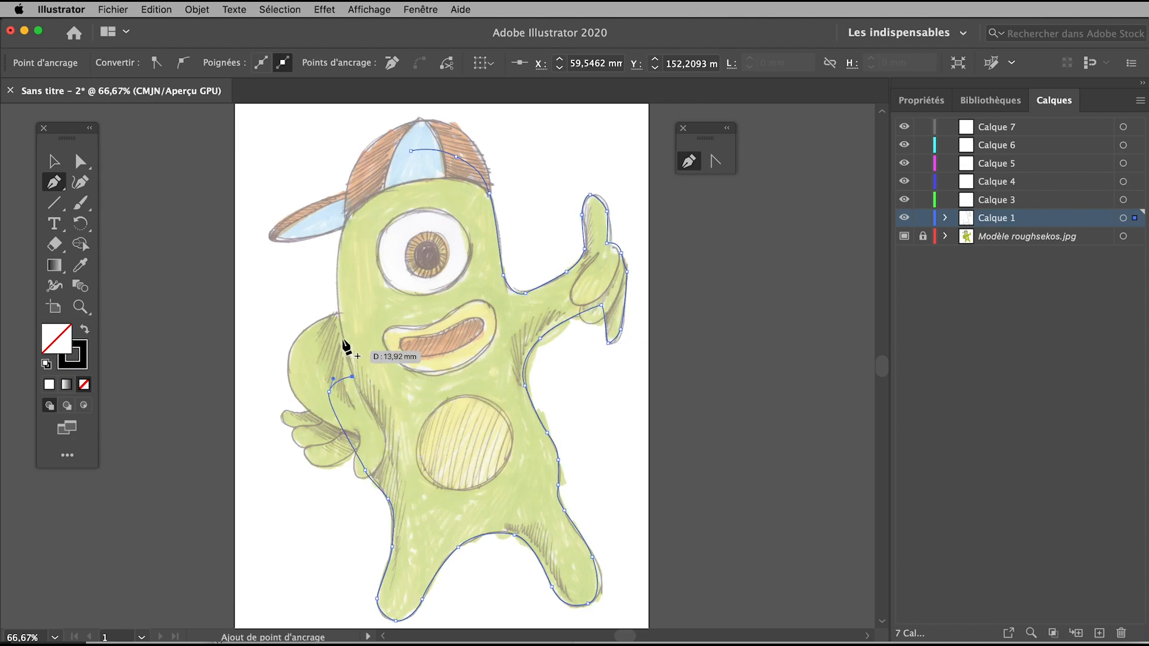
drag(336, 283, 337, 261)
drag(345, 213, 398, 164)
click(411, 151)
click(54, 161)
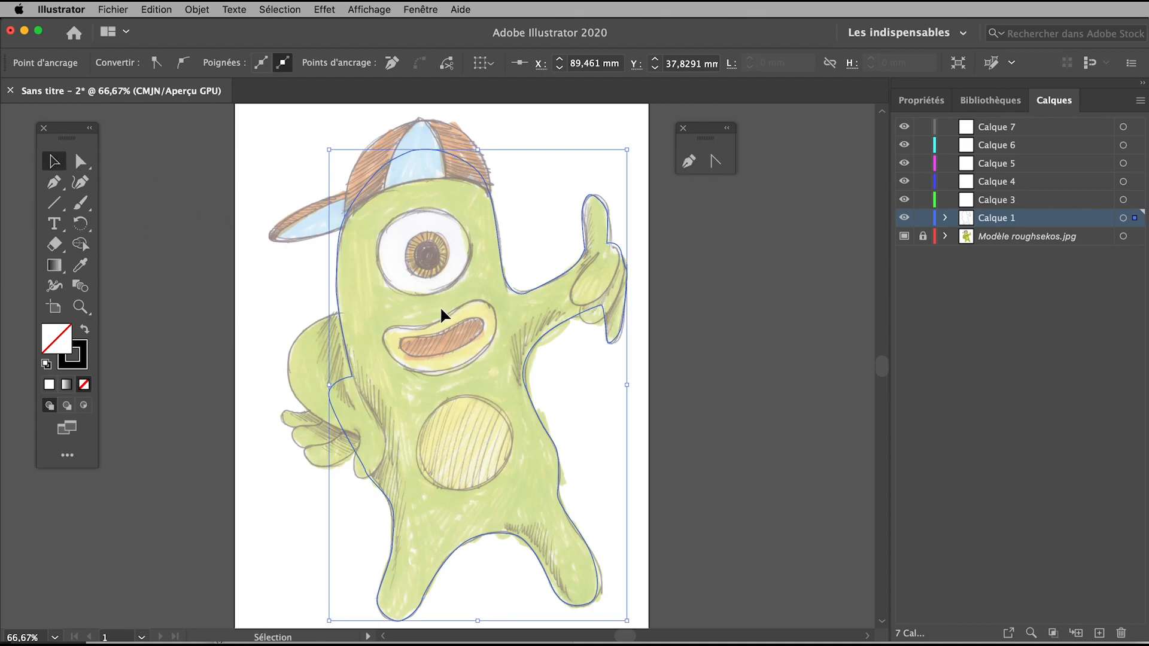
click(721, 321)
- On layer Calque 3, draw an ellipse over the belly patch, then move and resize it to fit the sketch
click(990, 203)
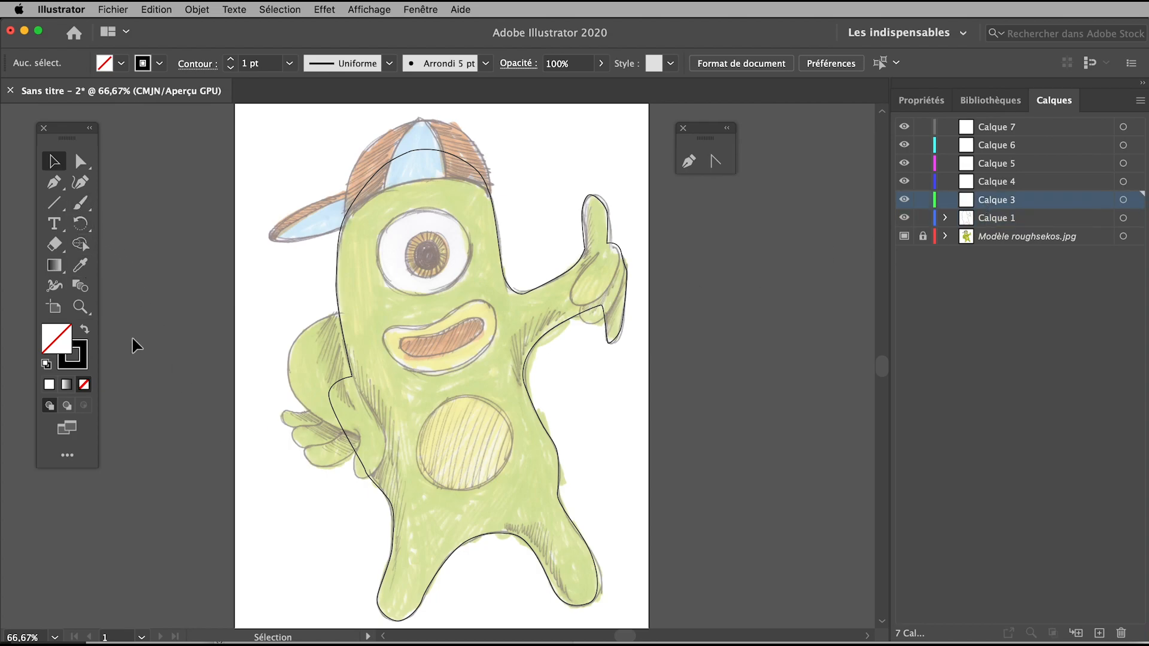
drag(54, 202, 104, 231)
mouse_move(425, 411)
mouse_down()
mouse_move(473, 450)
mouse_move(513, 510)
mouse_up()
key(v)
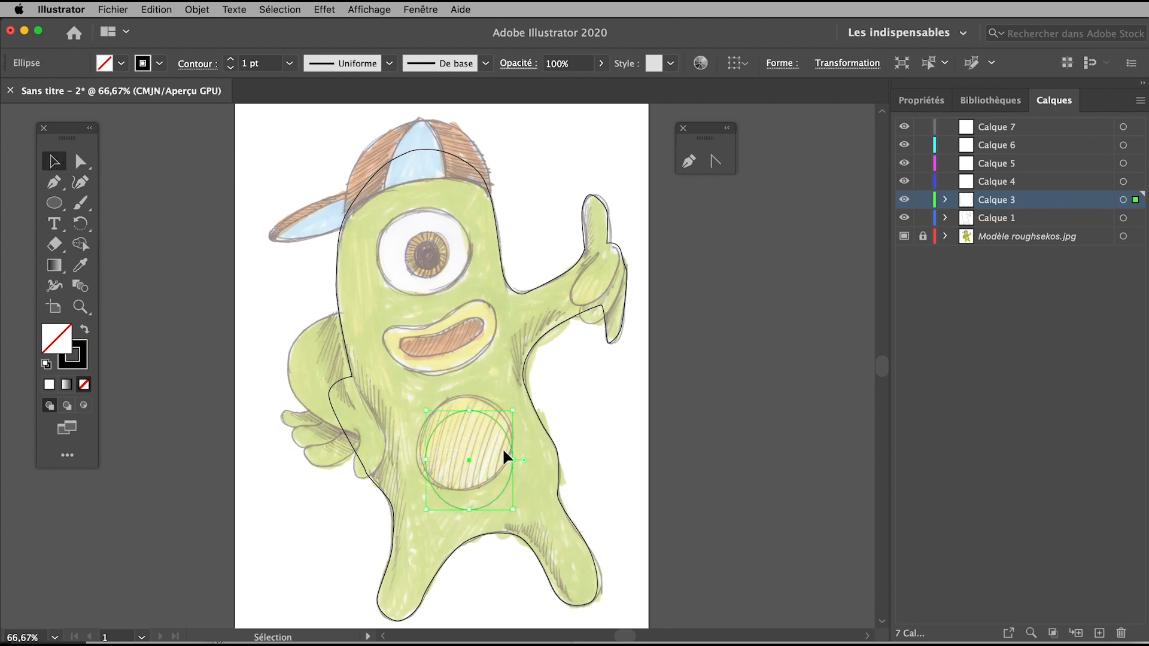
drag(500, 429, 495, 414)
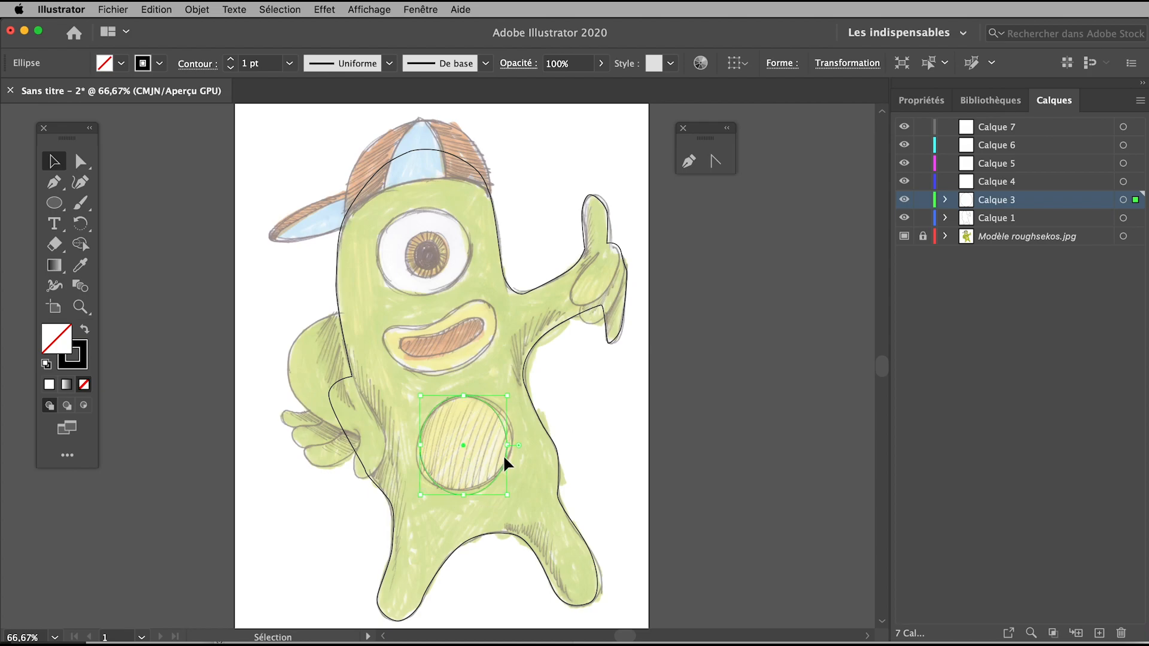
drag(507, 495, 507, 490)
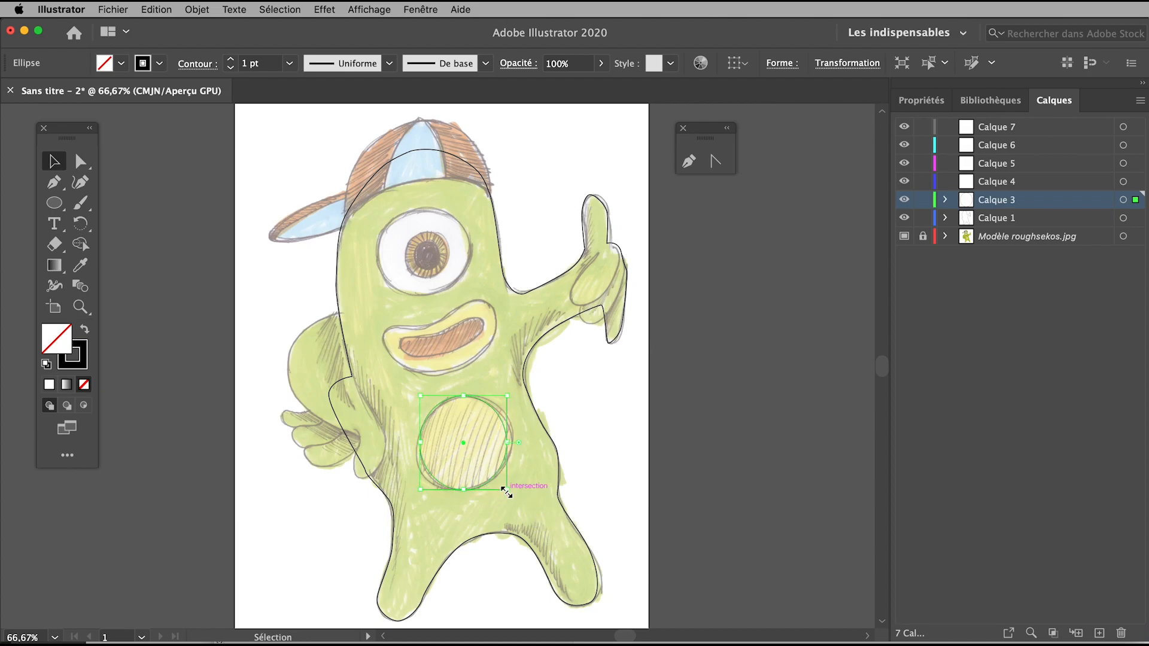
- Give the belly ellipse no fill and a black 3 pt stroke
key(d)
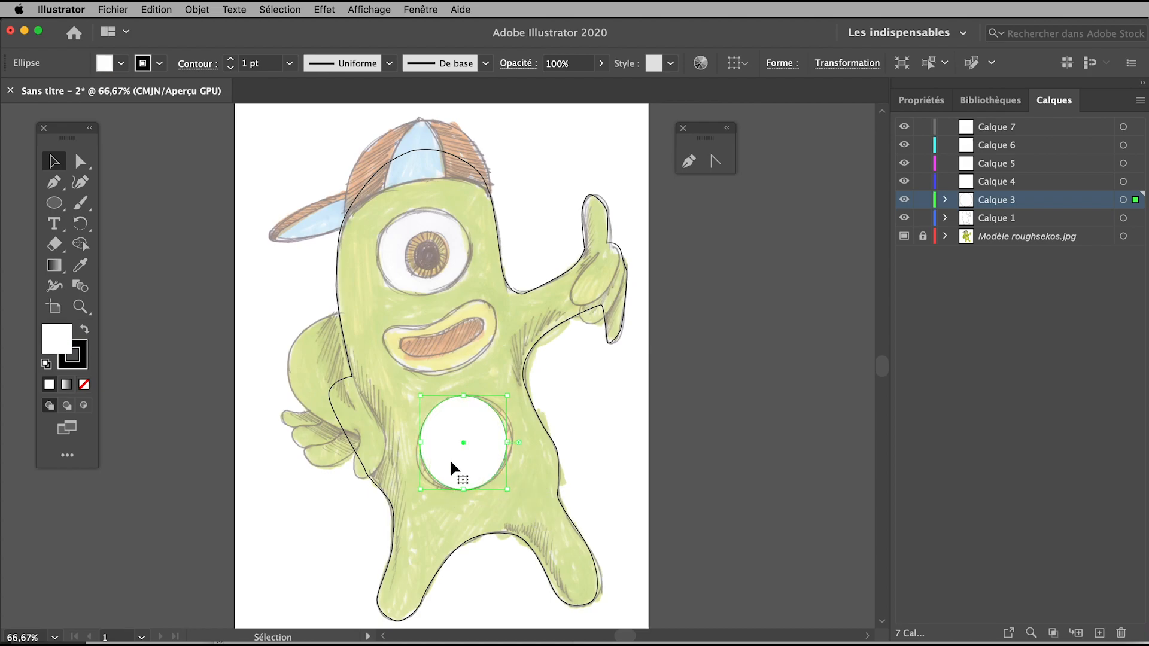
click(85, 389)
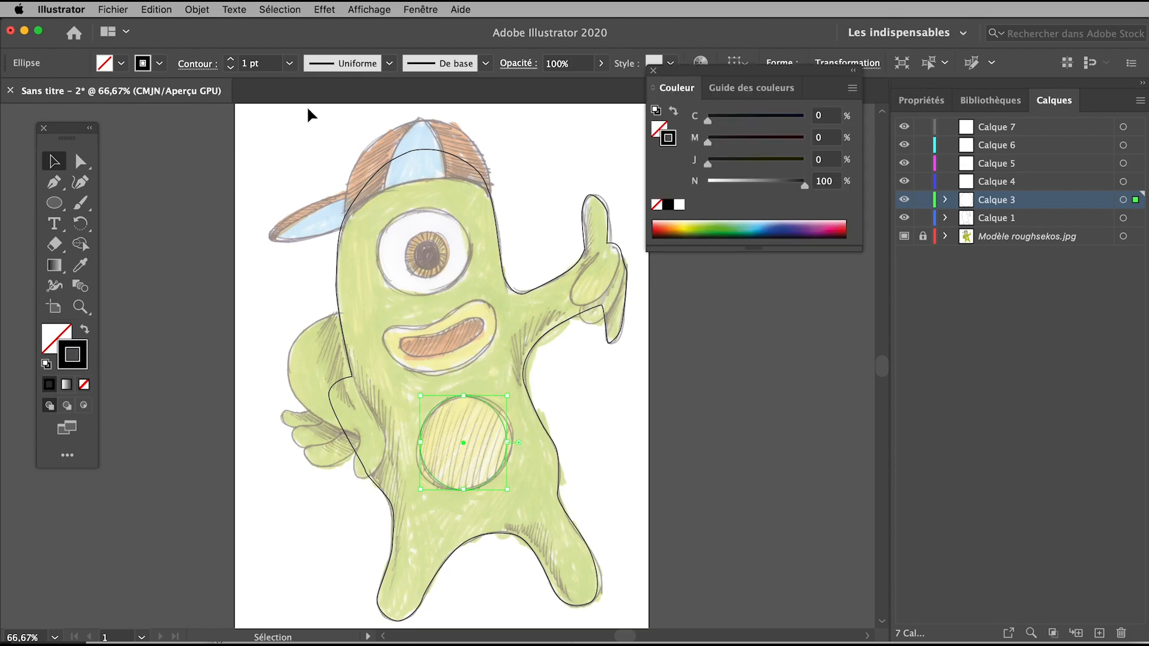
click(231, 59)
click(230, 59)
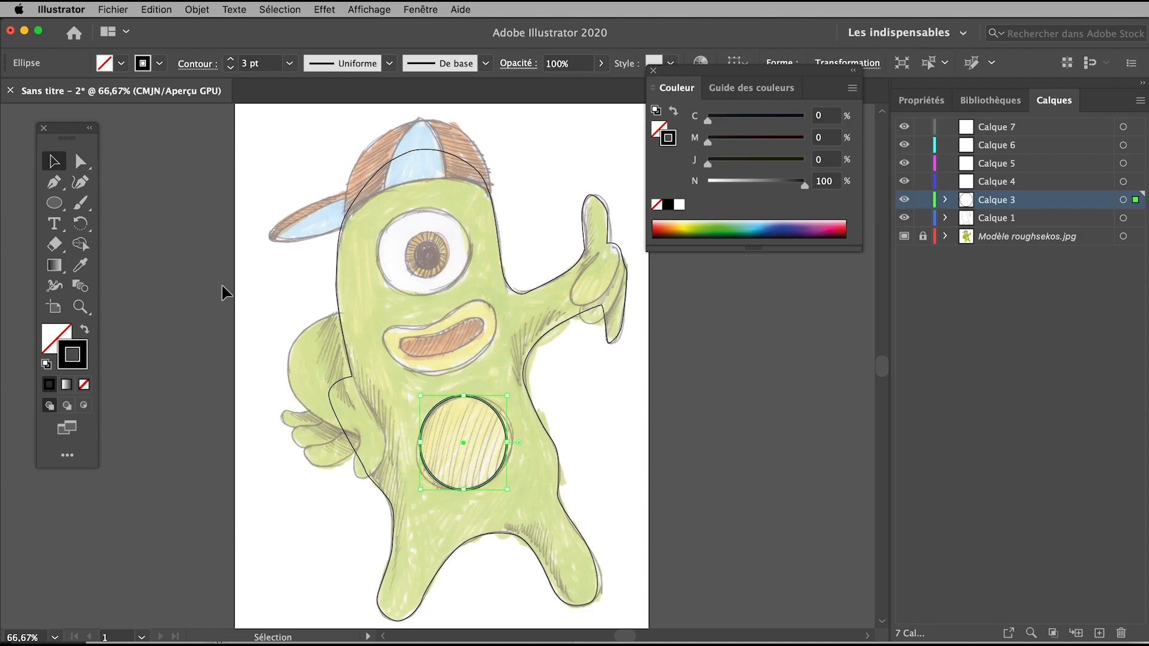
- Rotate the belly ellipse to match the tilt of the sketched patch and leave nothing selected
key(r)
drag(491, 473, 442, 483)
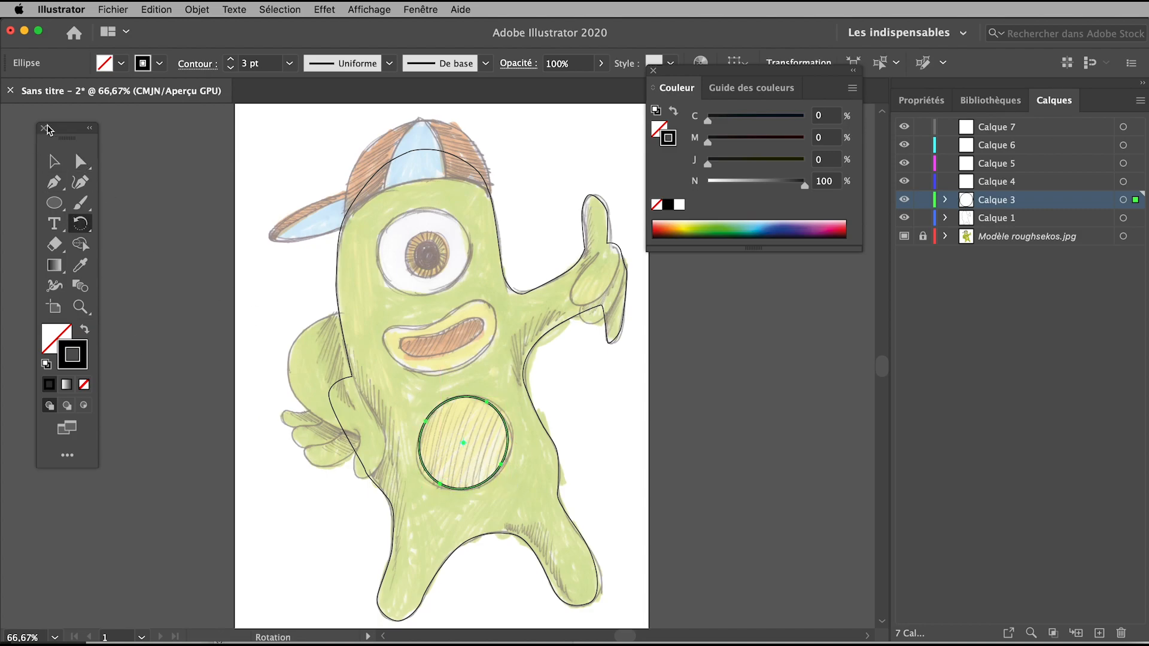
click(80, 162)
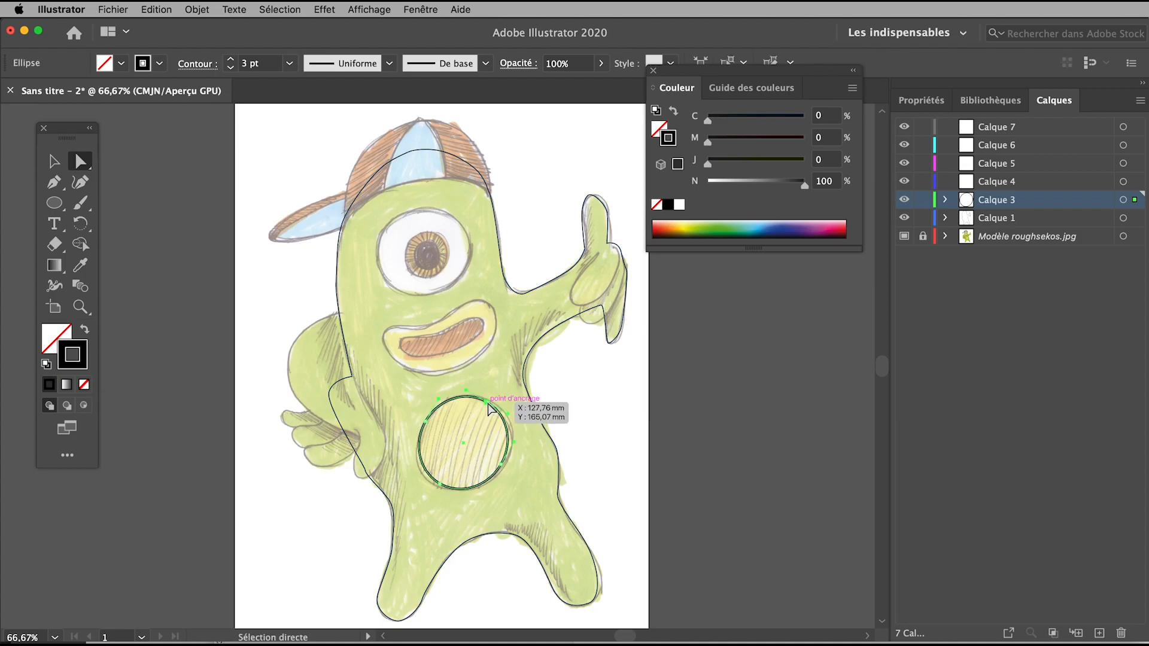
click(490, 403)
click(540, 421)
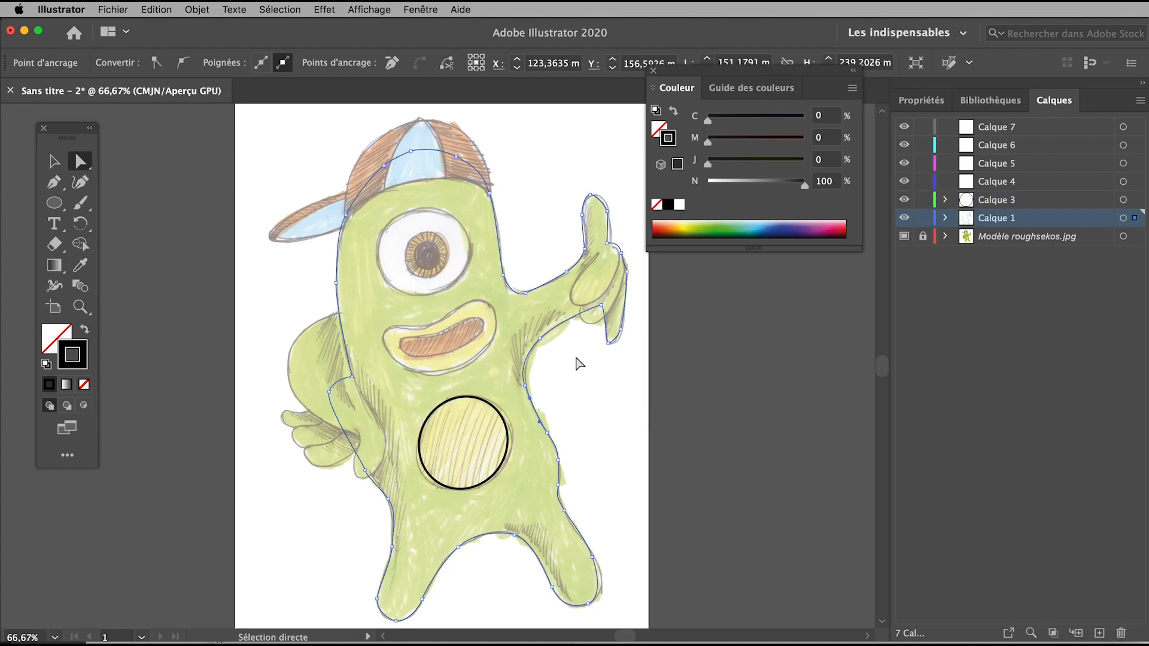
click(53, 161)
click(187, 253)
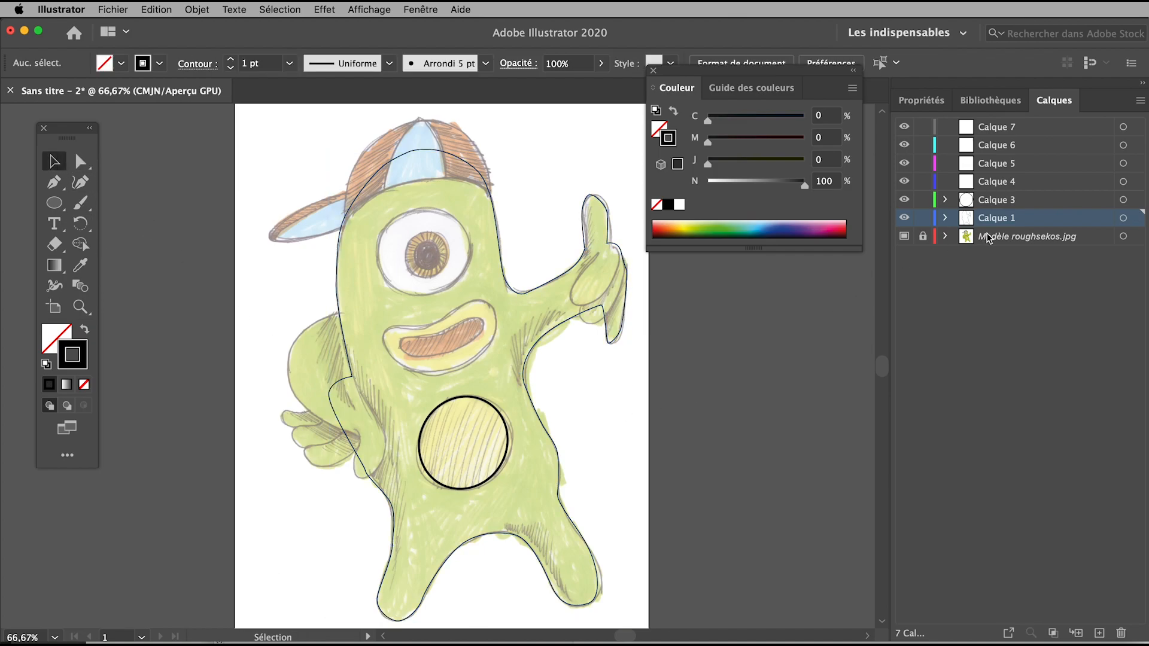
- On layer Calque 4, trace the bent arm and its thumb with the Pen tool as a closed path and deselect it
click(1014, 185)
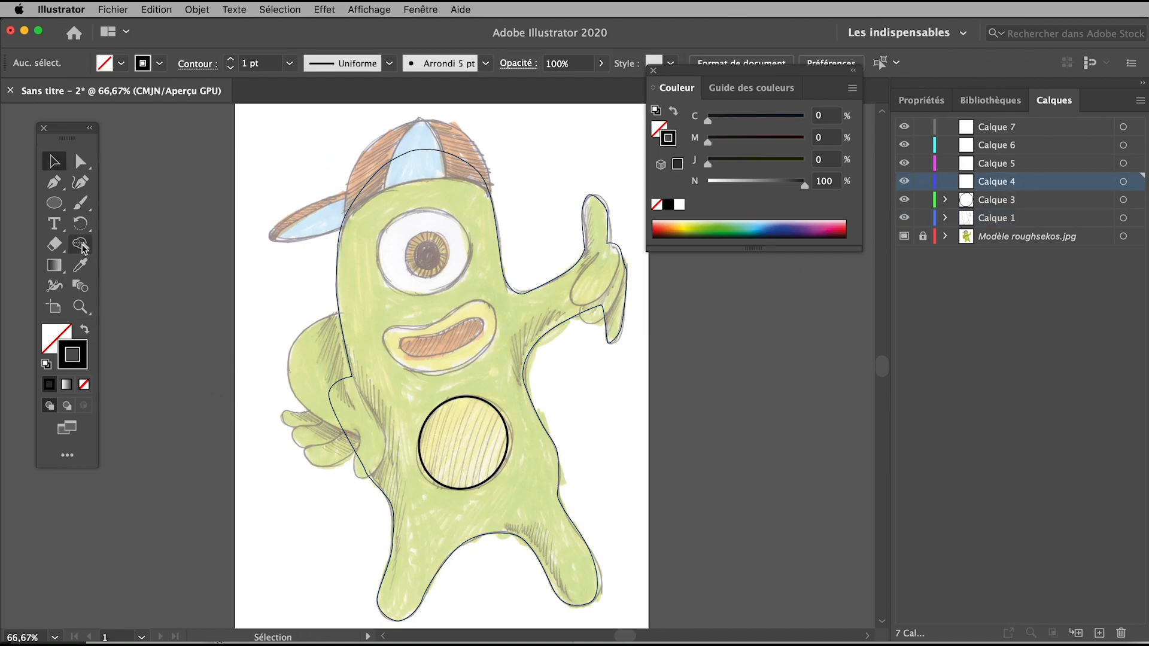
click(54, 182)
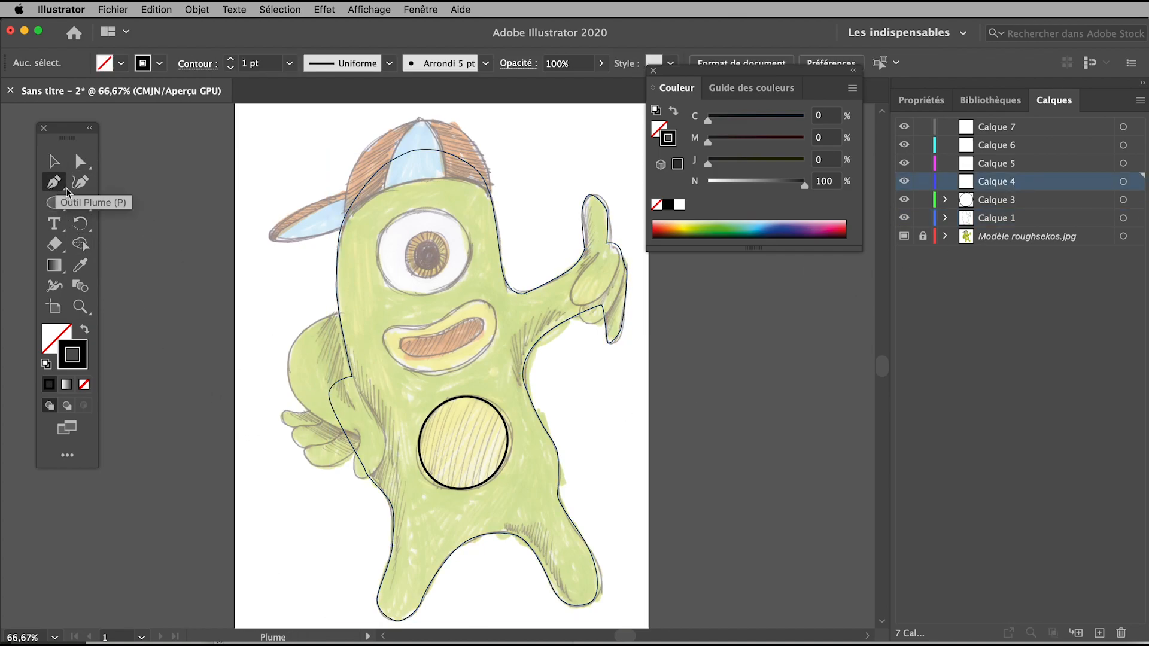
click(338, 313)
click(295, 341)
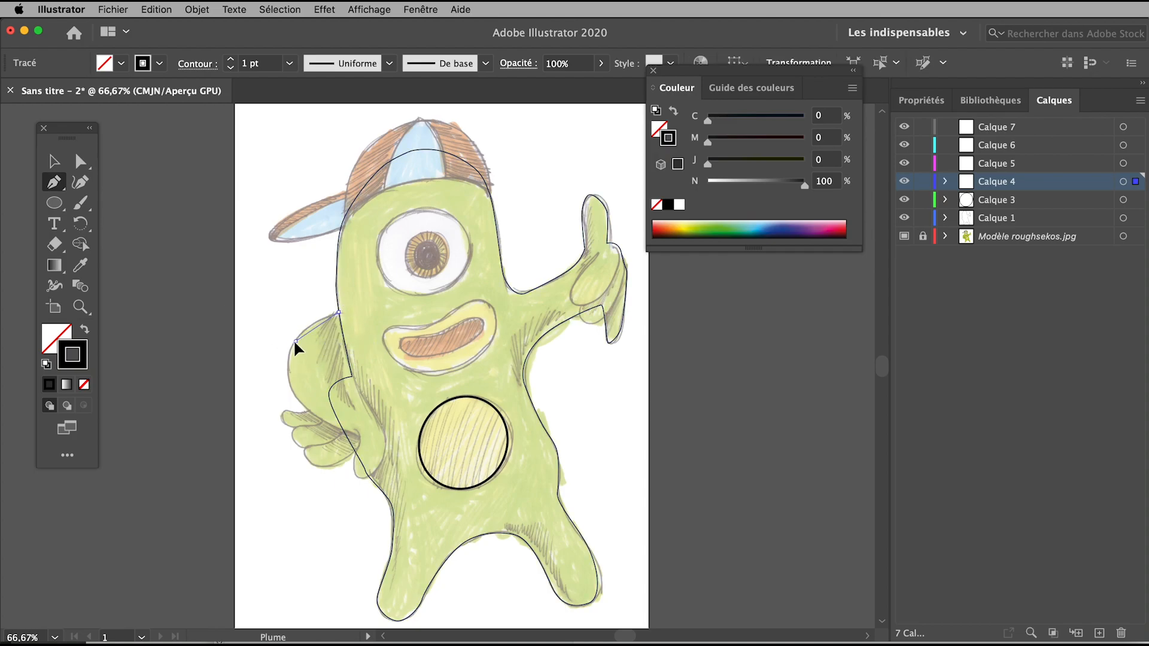
drag(289, 362, 287, 360)
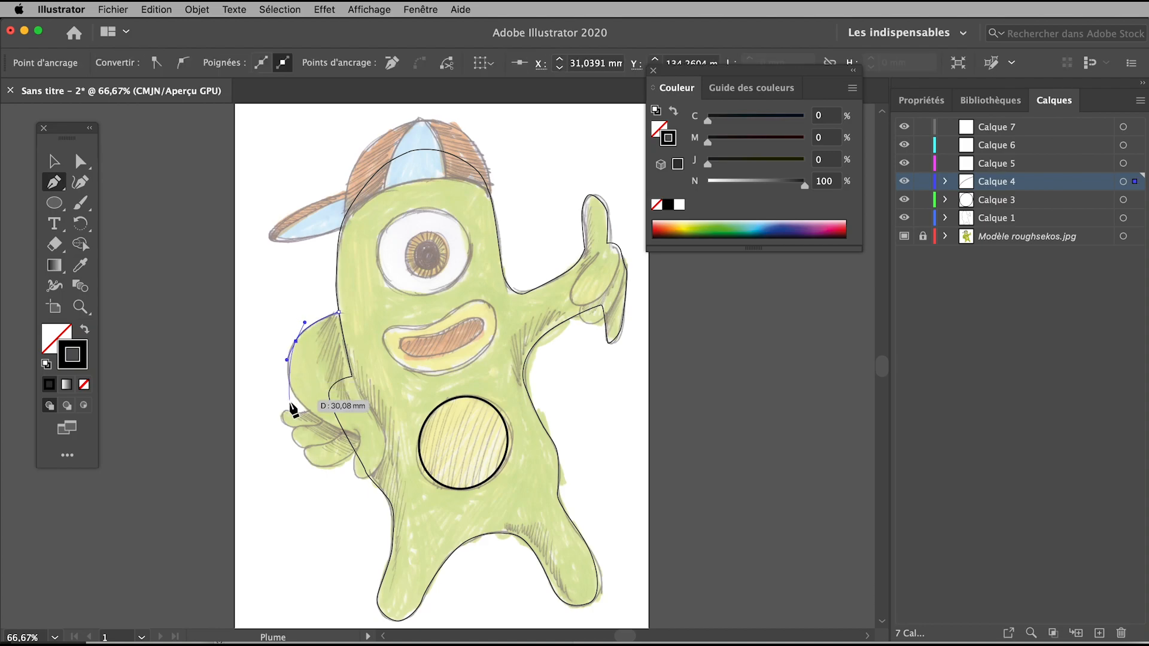
drag(303, 406, 353, 388)
click(352, 376)
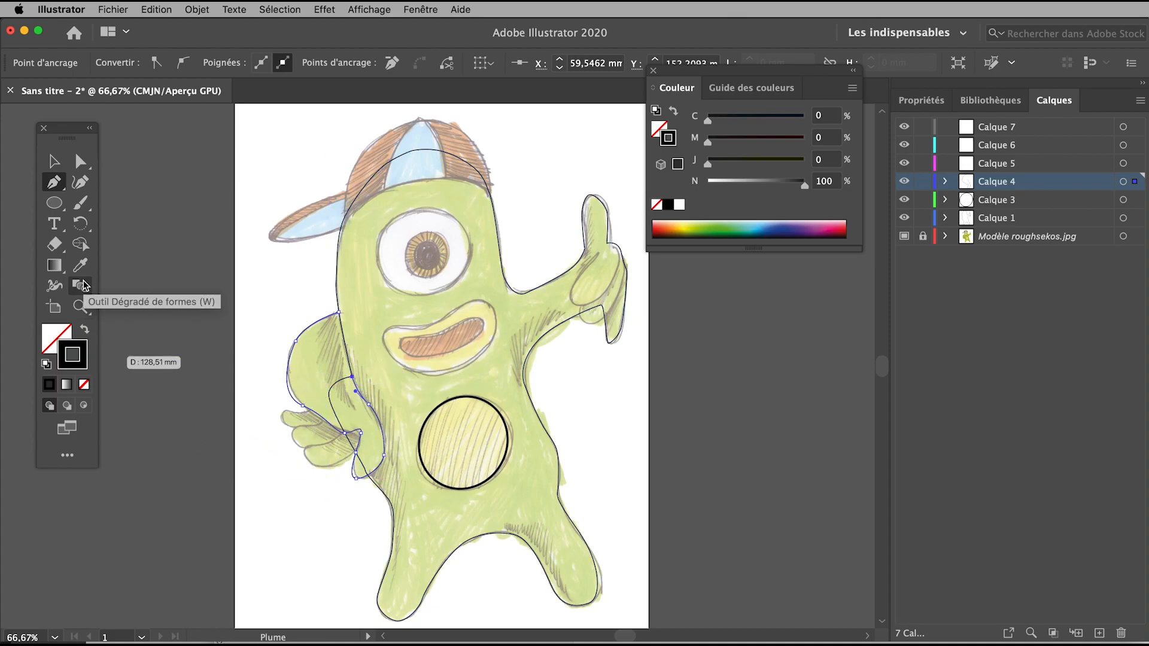
click(53, 162)
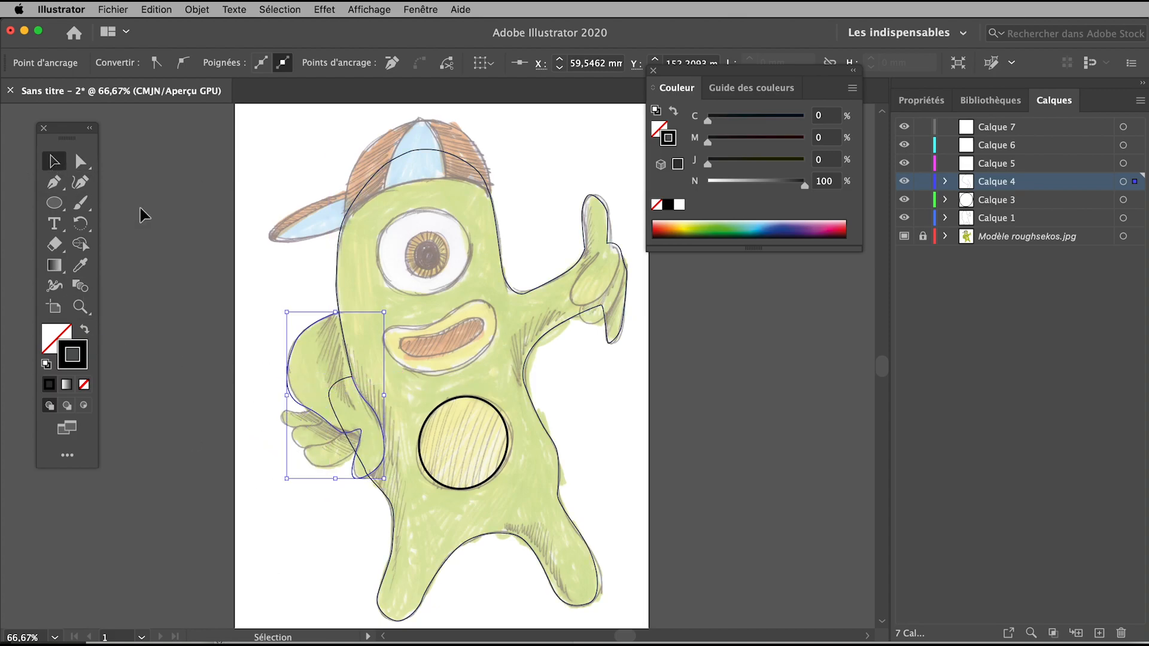
click(235, 238)
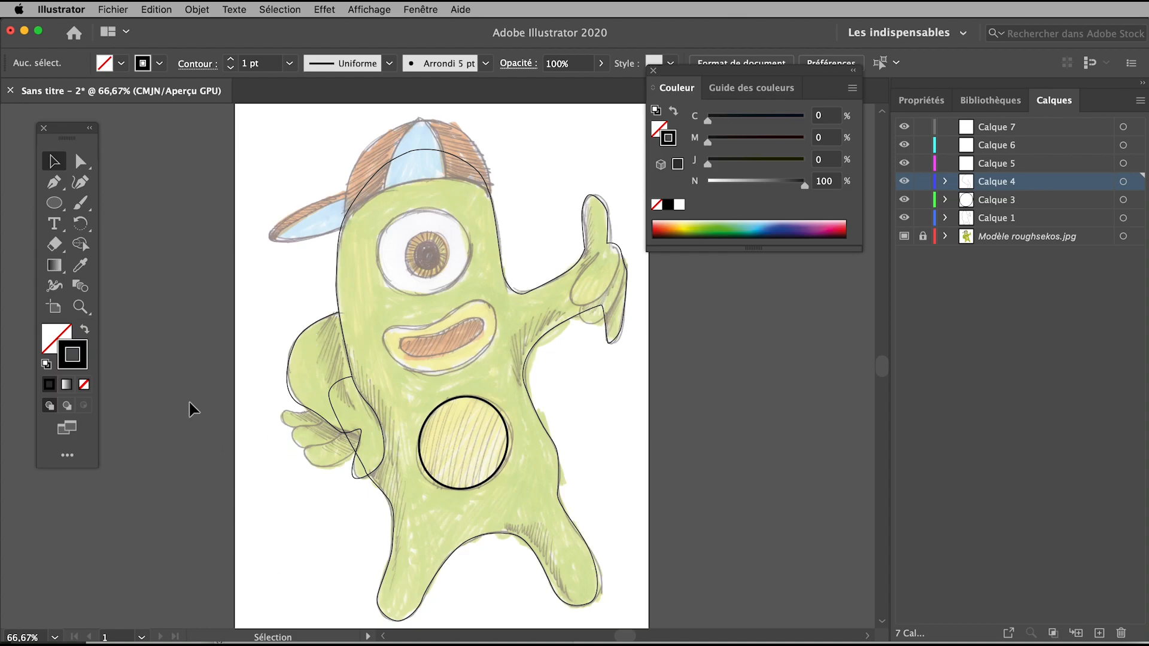
- Trace the lowest finger of the bent arm's hand as a closed Pen path extending under the arm, and deselect it
click(80, 308)
drag(266, 385, 446, 526)
key(space)
drag(349, 520, 303, 399)
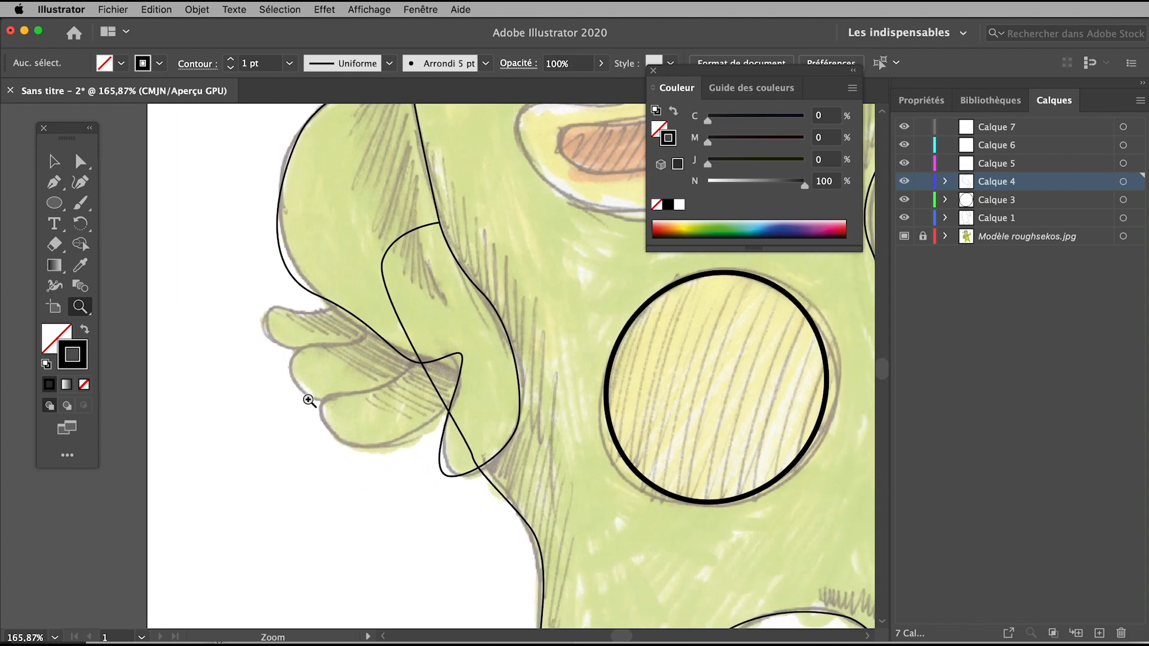
key(p)
drag(422, 361, 437, 331)
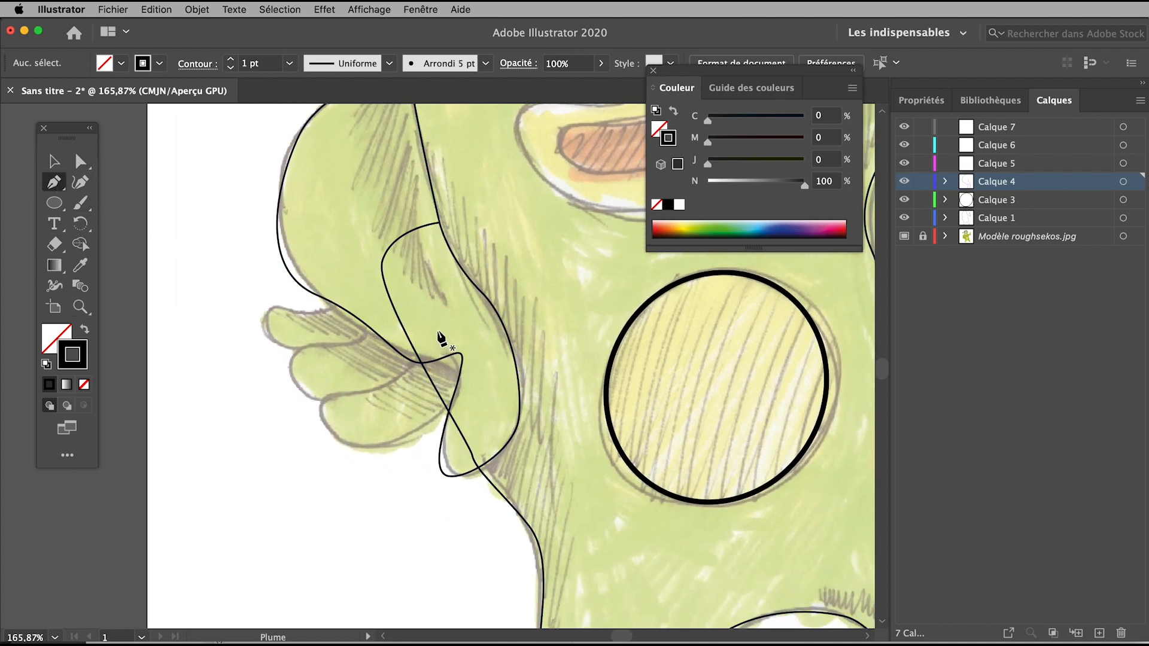
drag(390, 381, 319, 412)
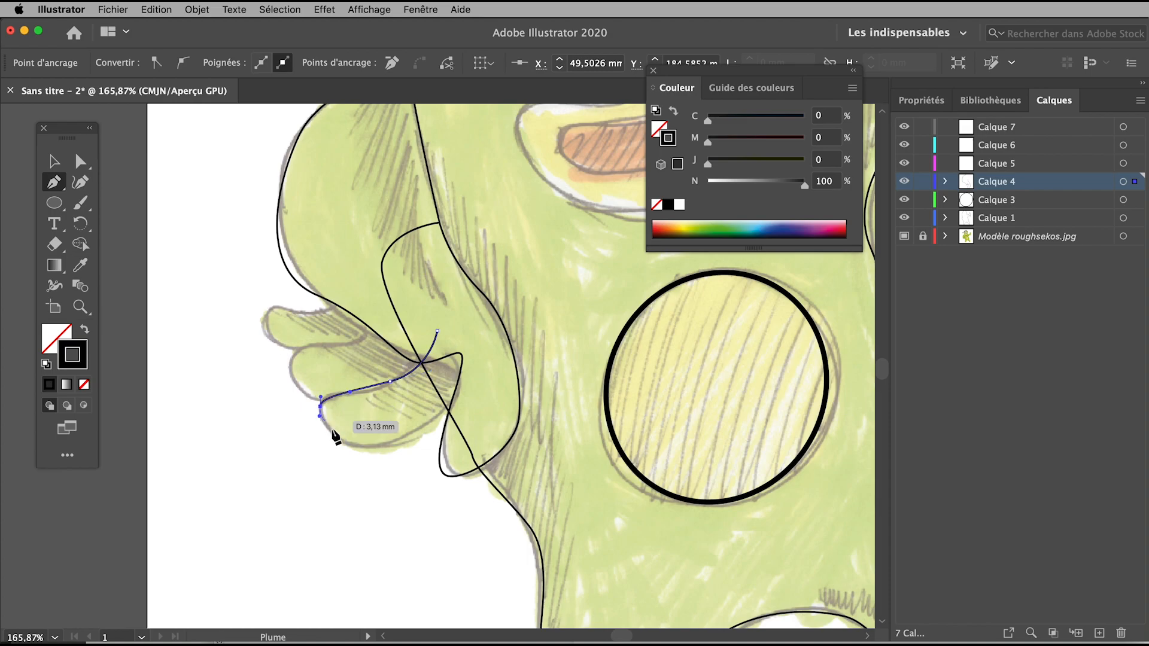
drag(351, 447, 380, 447)
mouse_move(448, 411)
mouse_down()
mouse_move(470, 376)
mouse_move(437, 332)
mouse_up()
click(436, 331)
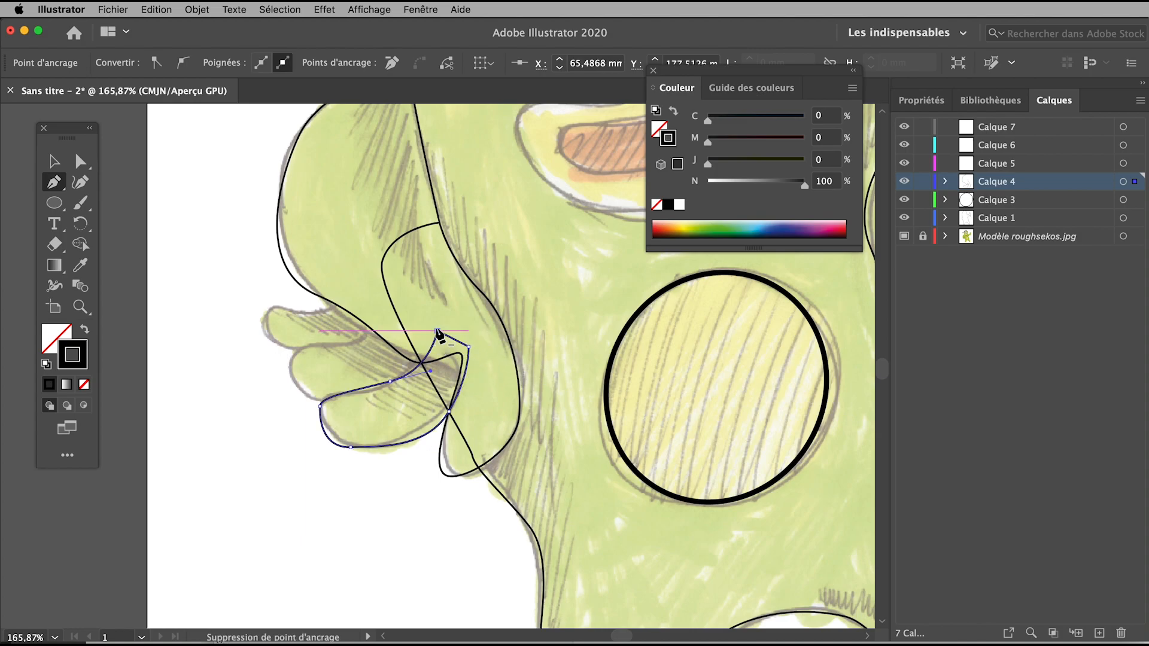
key(v)
click(304, 476)
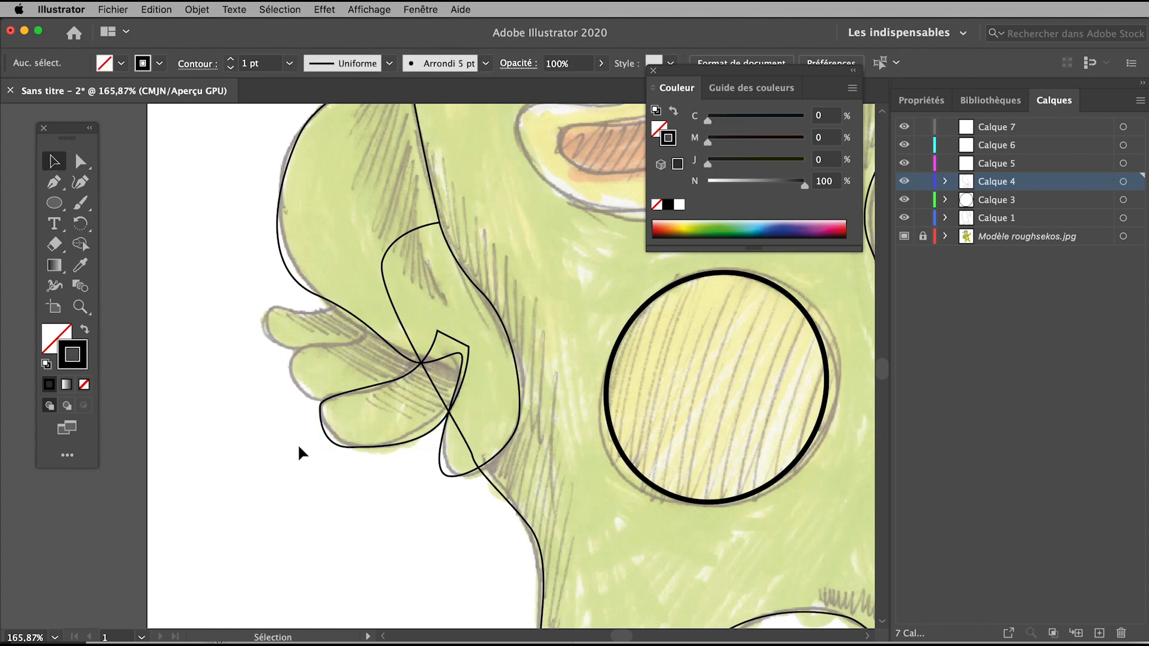
- Duplicate the lowest finger's path twice, placing the copies over the middle and upper fingers
click(353, 387)
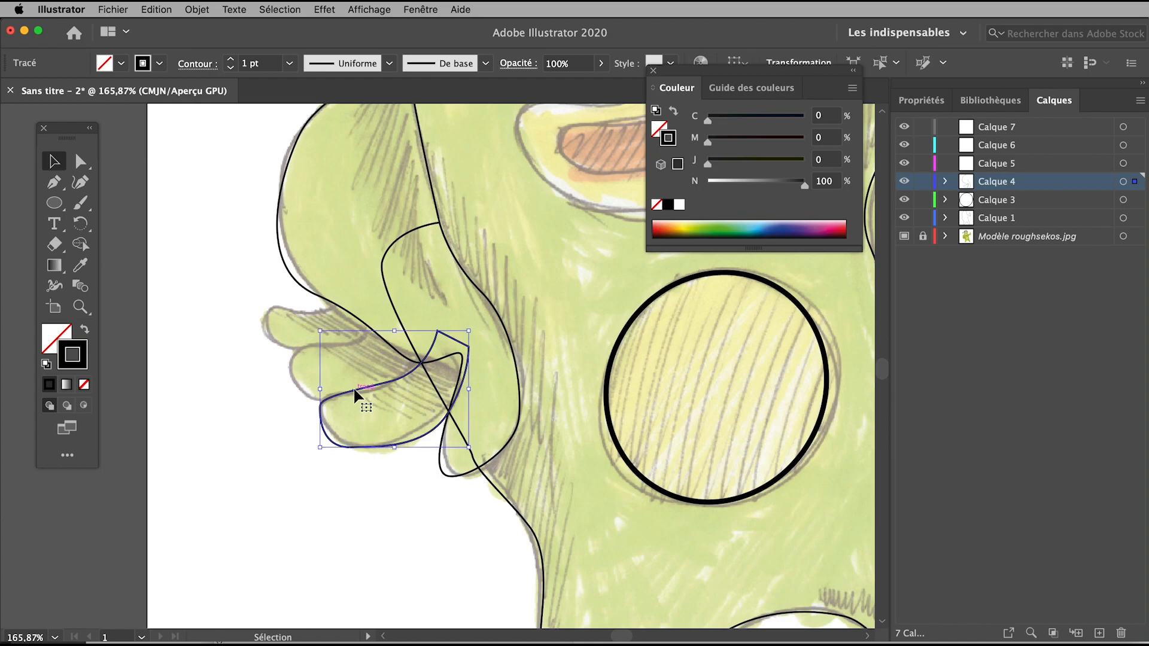
drag(356, 392, 299, 302)
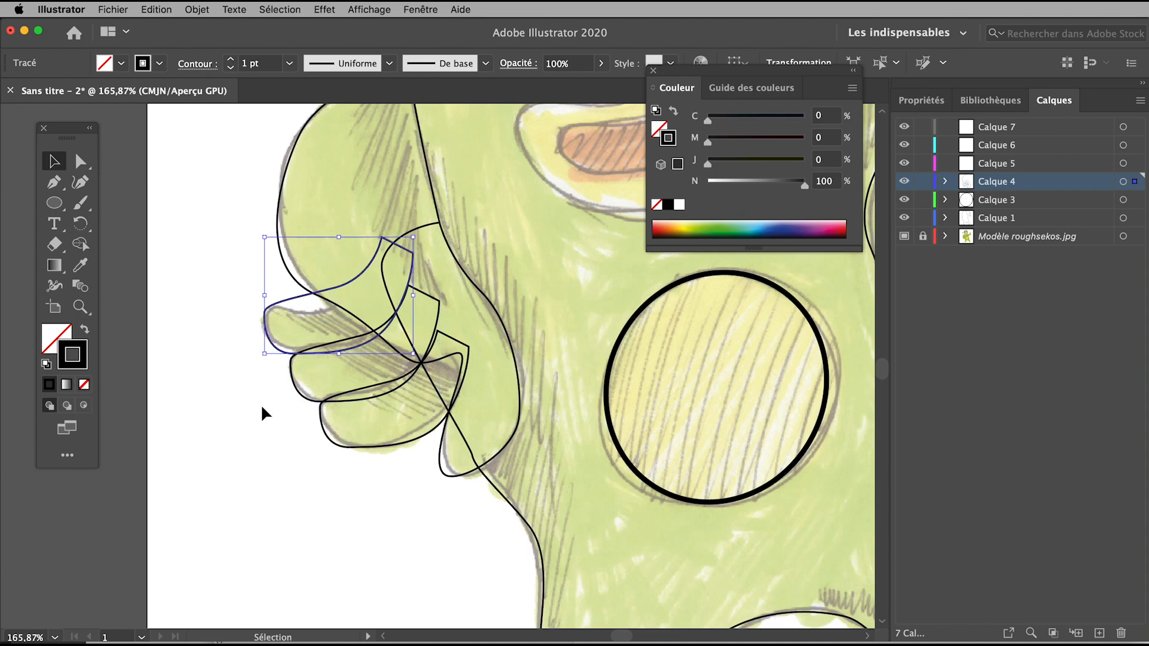
click(249, 473)
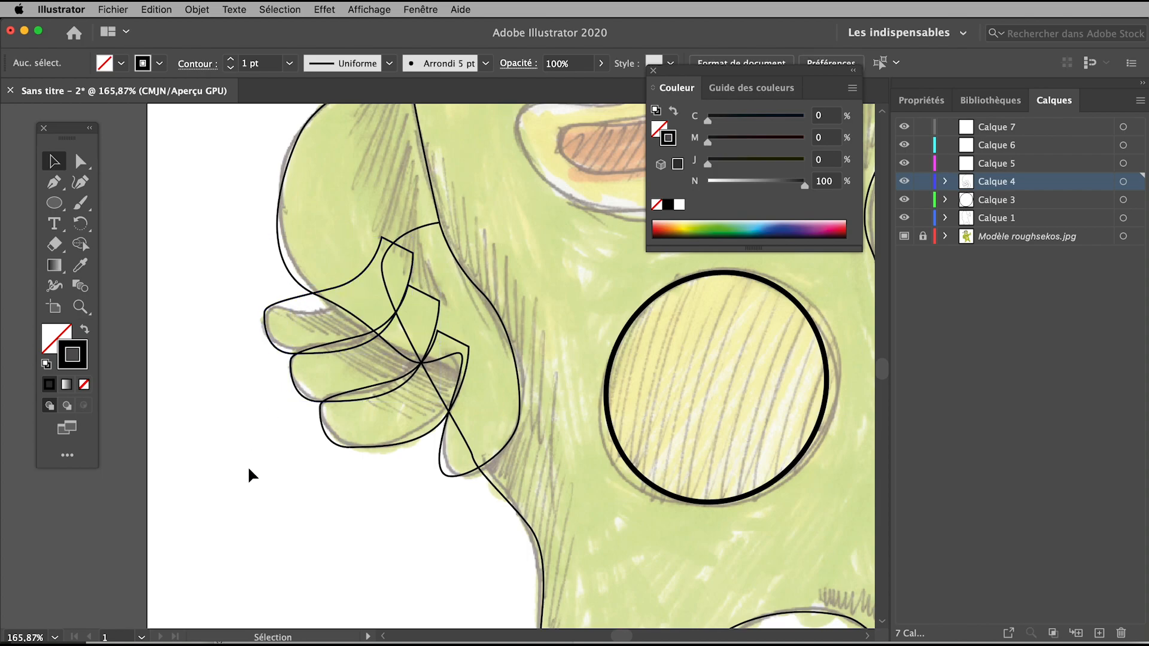
- Expand layer Calque 4 and try to apply the sketch's body colour to the lowest finger's path with the Eyedropper
click(946, 181)
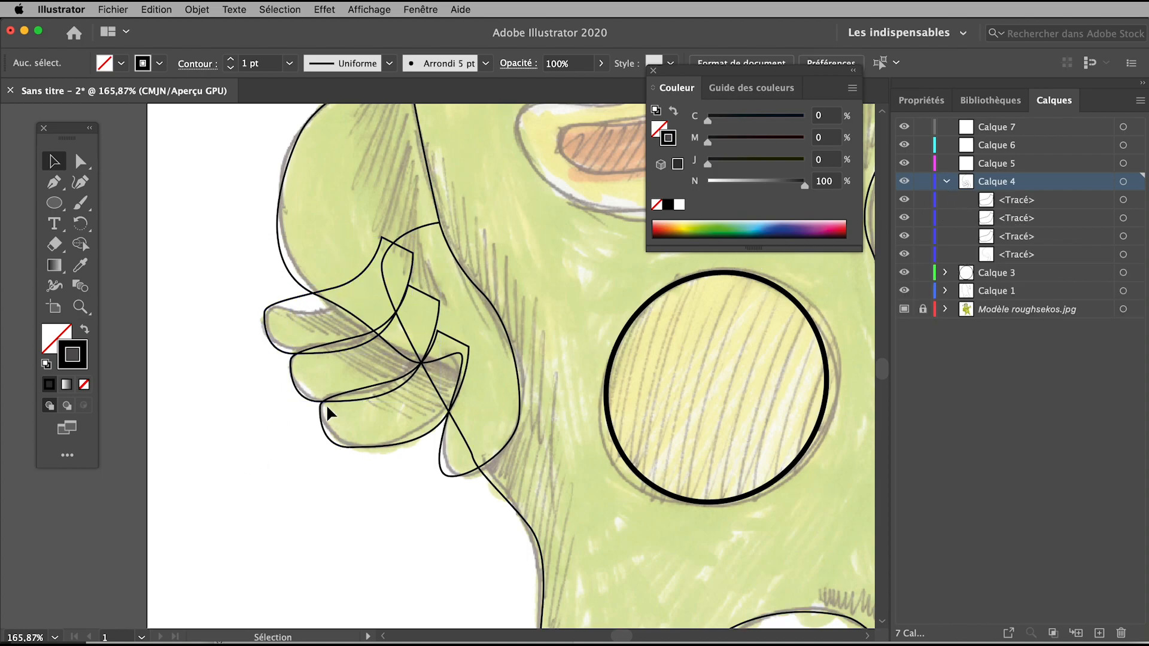
click(346, 446)
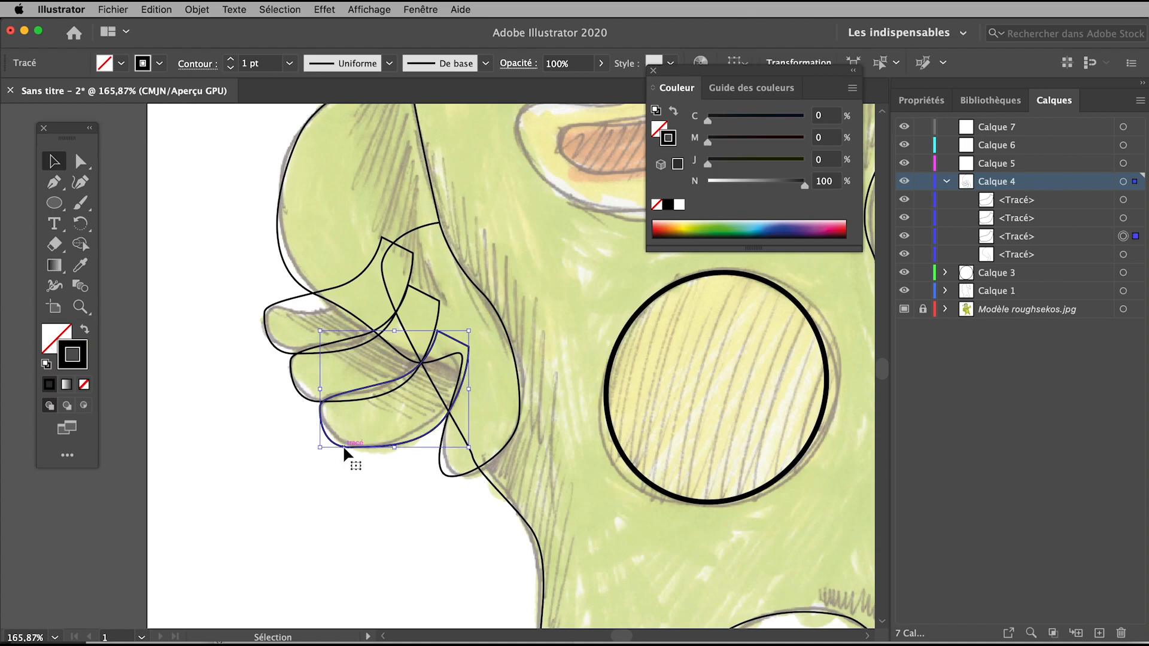
key(i)
click(581, 267)
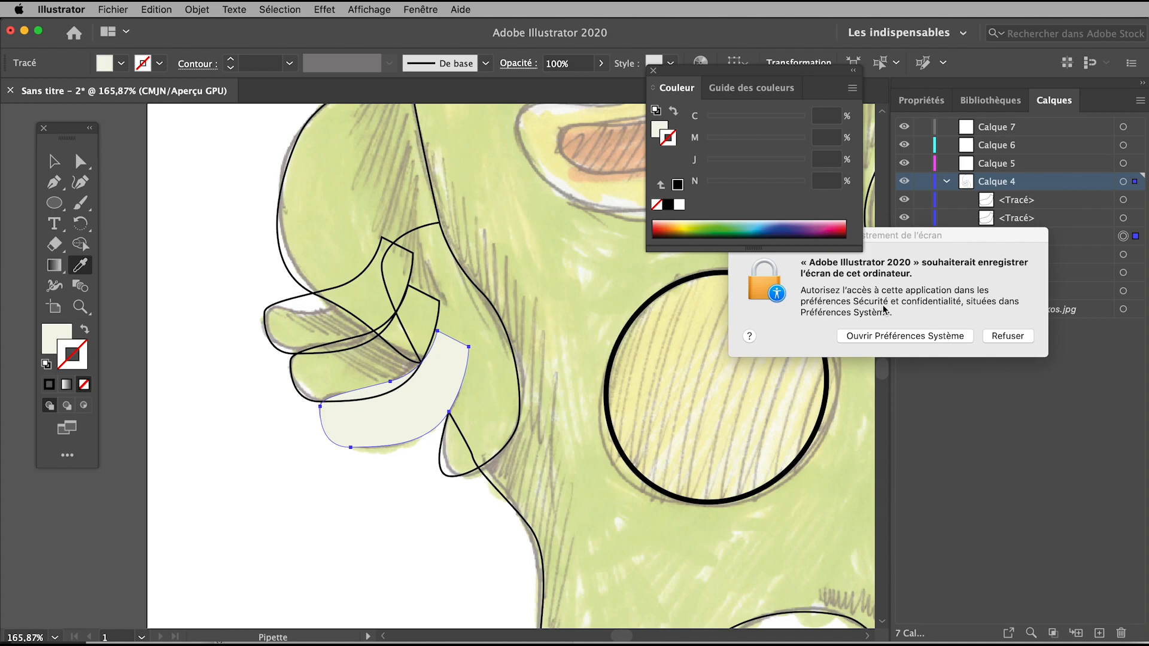
- Refuse the screen recording permission, undo the sampled fill on the finger and deselect the path
drag(894, 241, 967, 336)
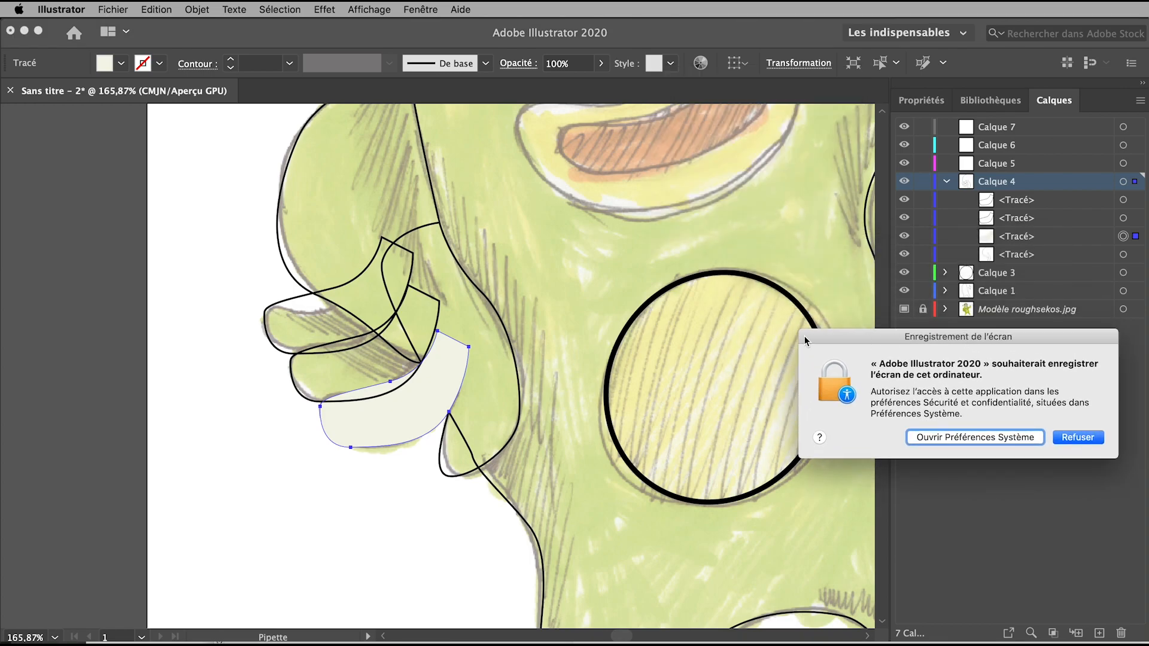
drag(850, 344, 885, 360)
click(1101, 453)
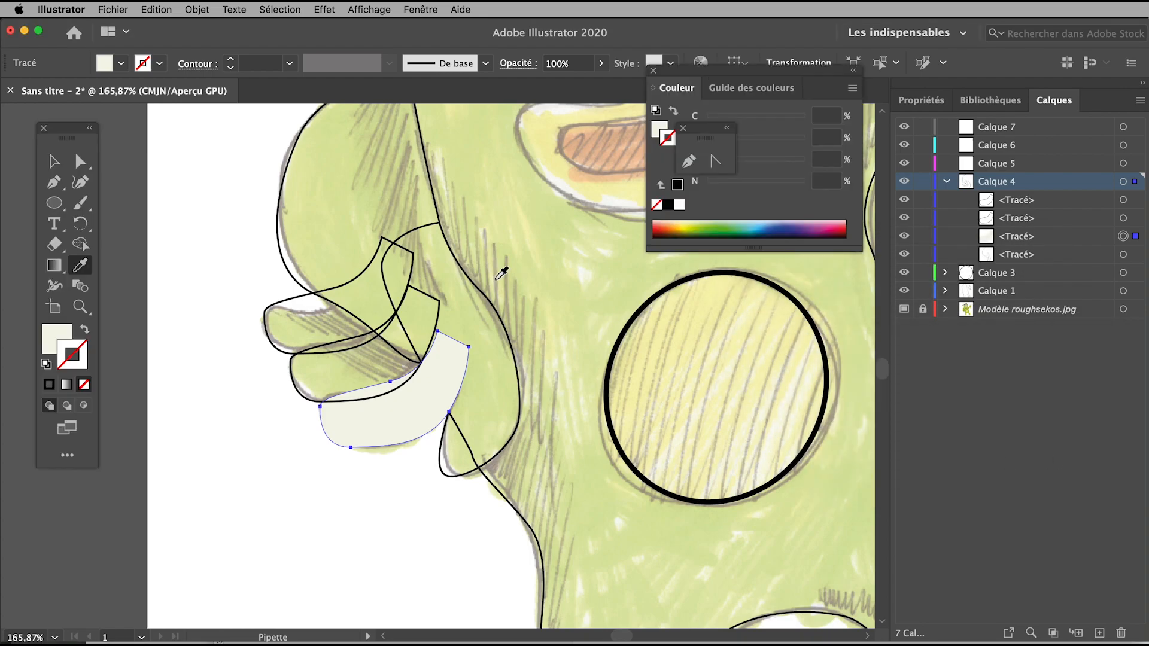
key(super+z)
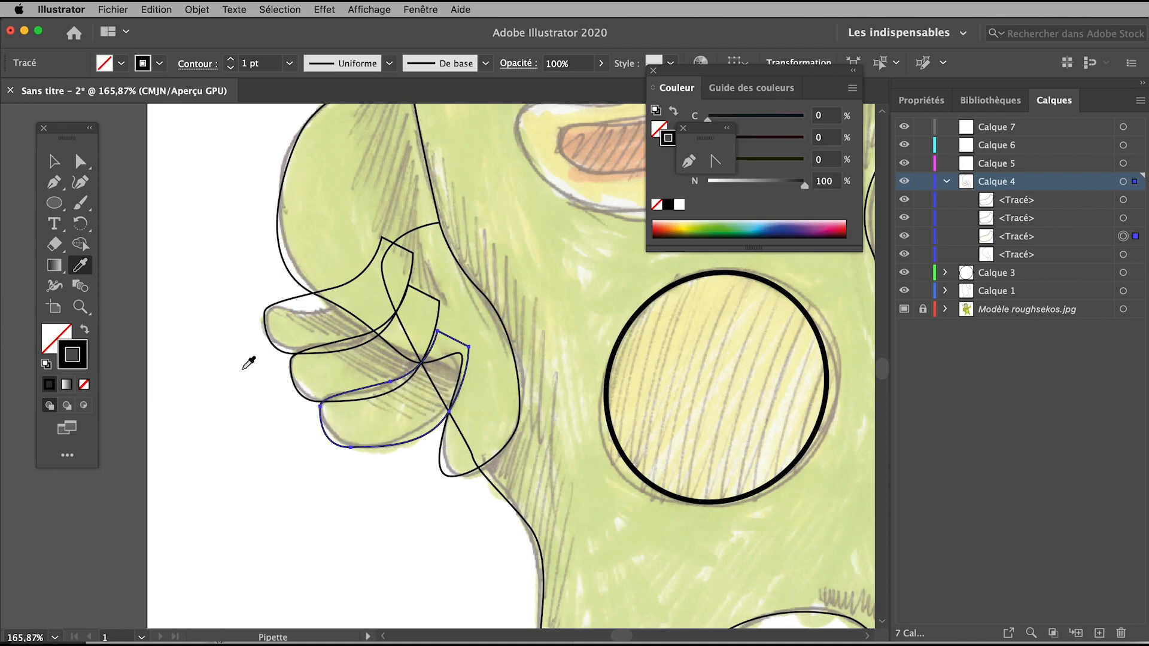
click(54, 162)
click(245, 418)
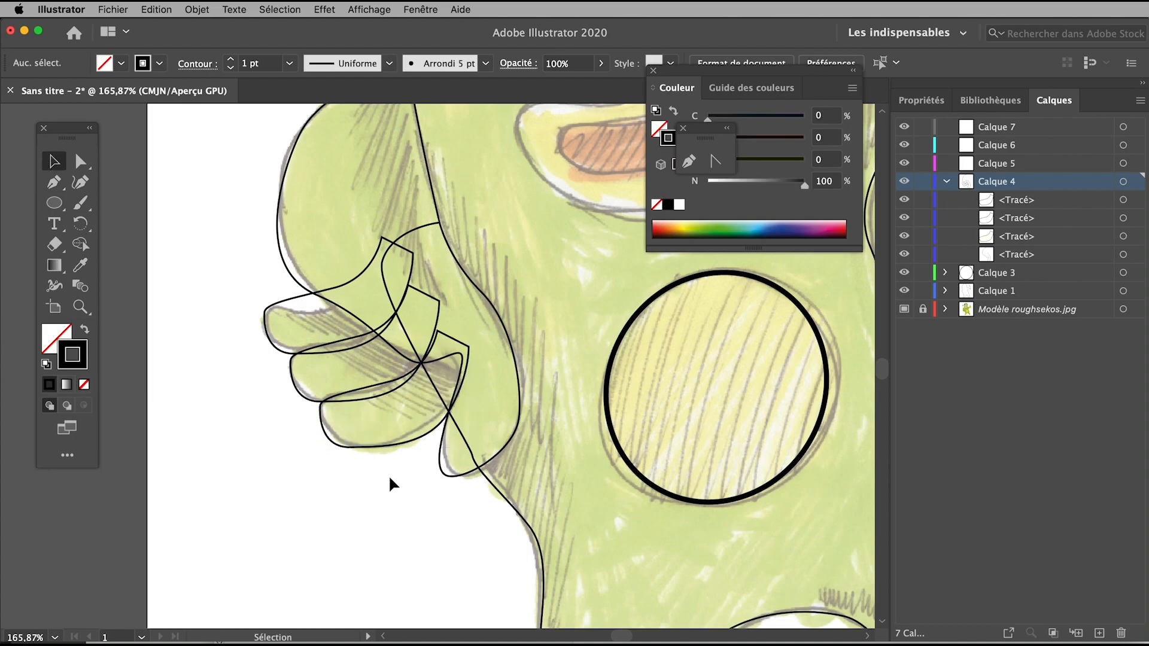
- Trace the outer contour of the monster's yellow lips as a closed Pen path on layer Calque 4
key(super+minus)
key(super+minus)
key(super+minus)
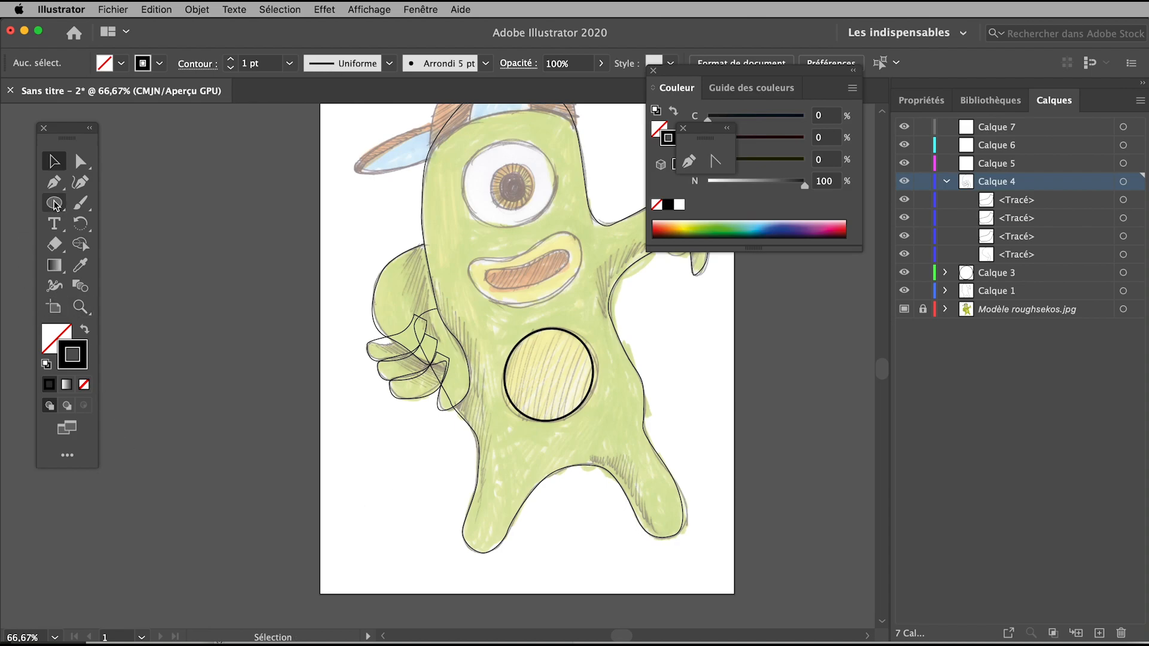
click(54, 182)
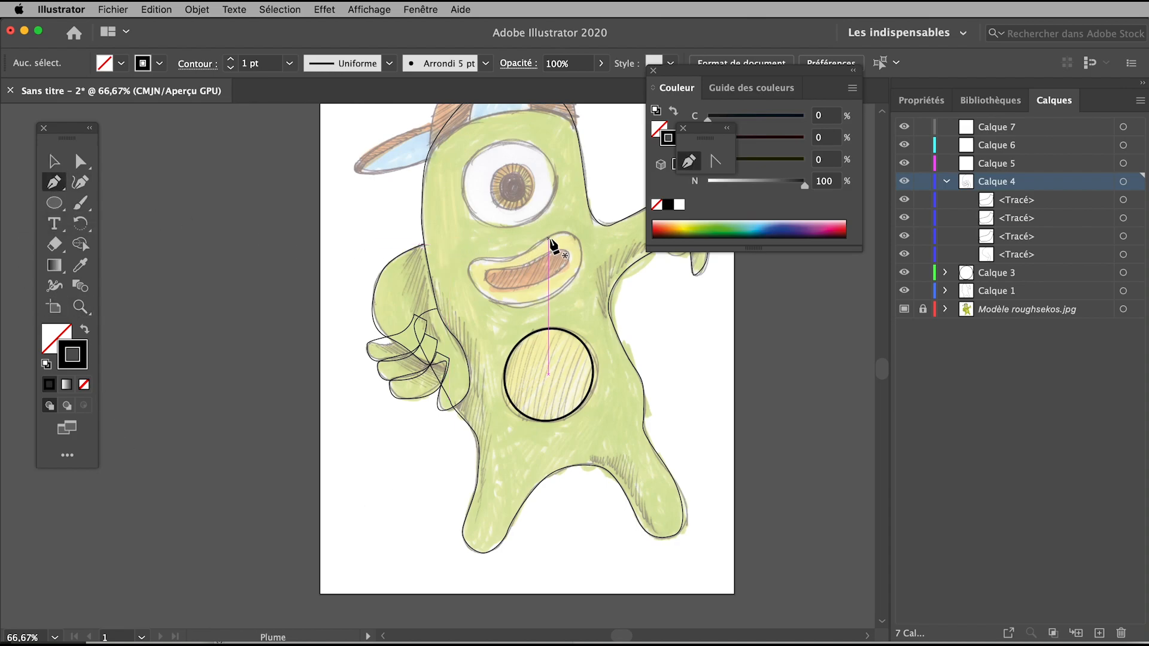
click(575, 238)
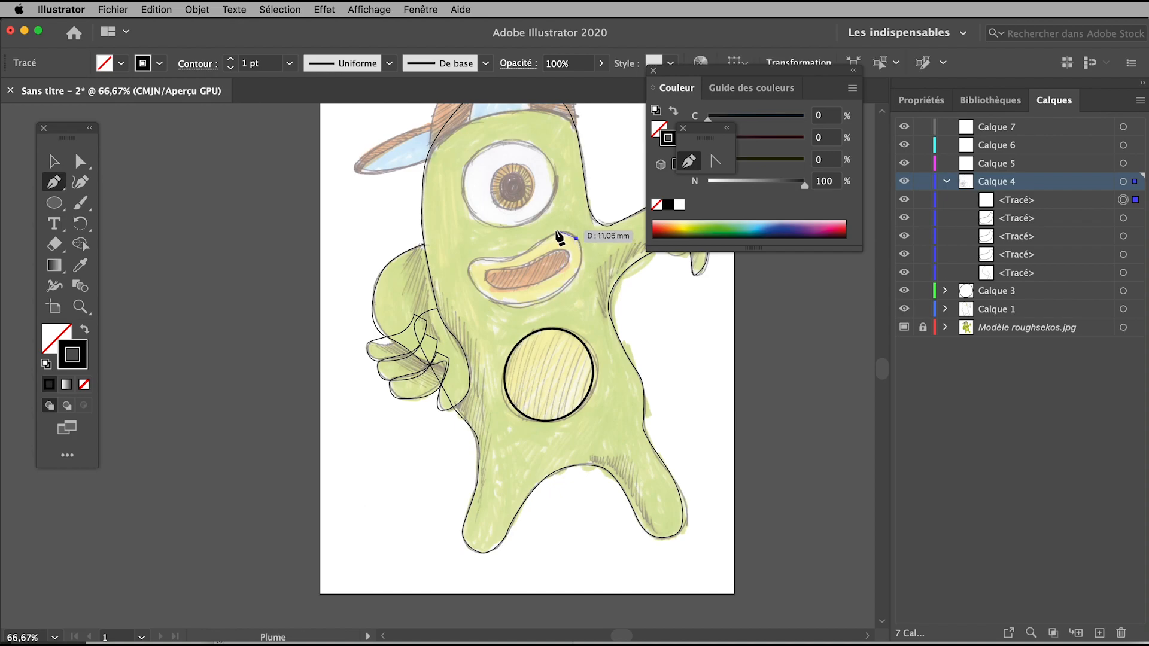
drag(552, 233, 572, 283)
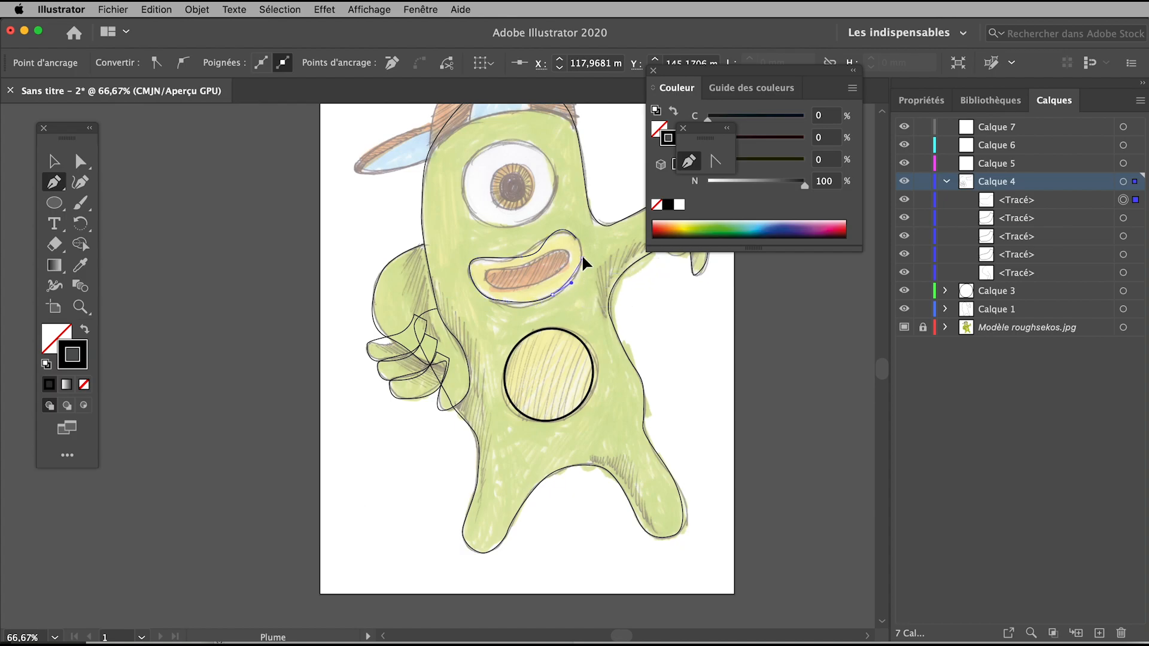
click(576, 241)
click(54, 161)
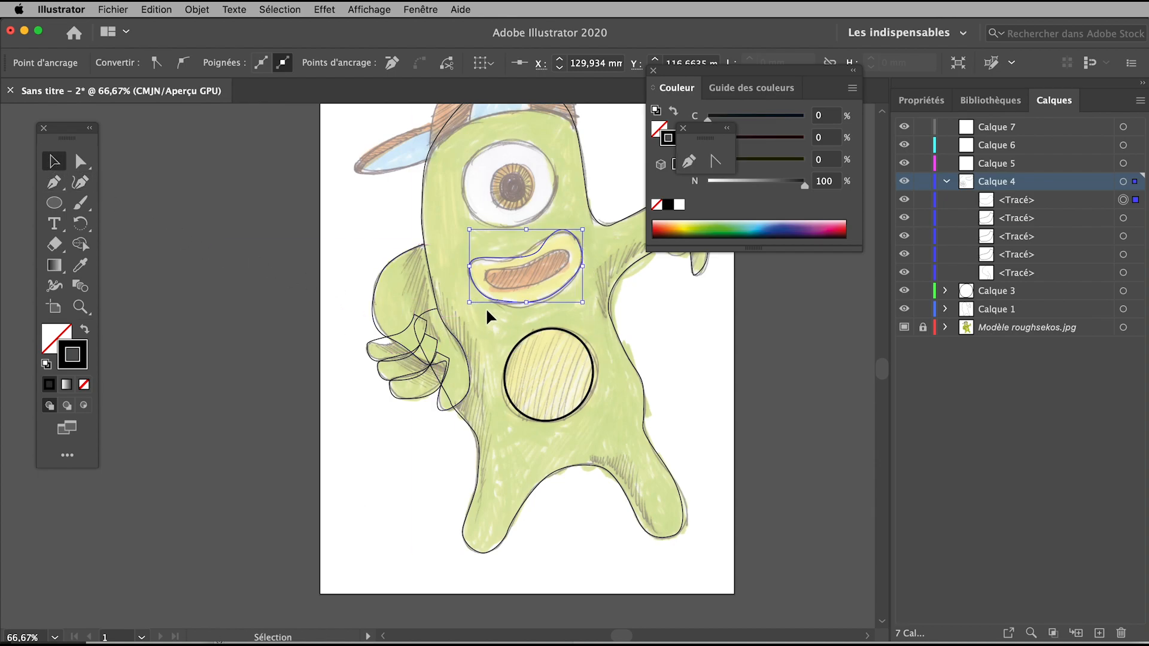
- Try a reduced copy of the lips' contour for the mouth opening, place it outside the body and delete it
key(super+v)
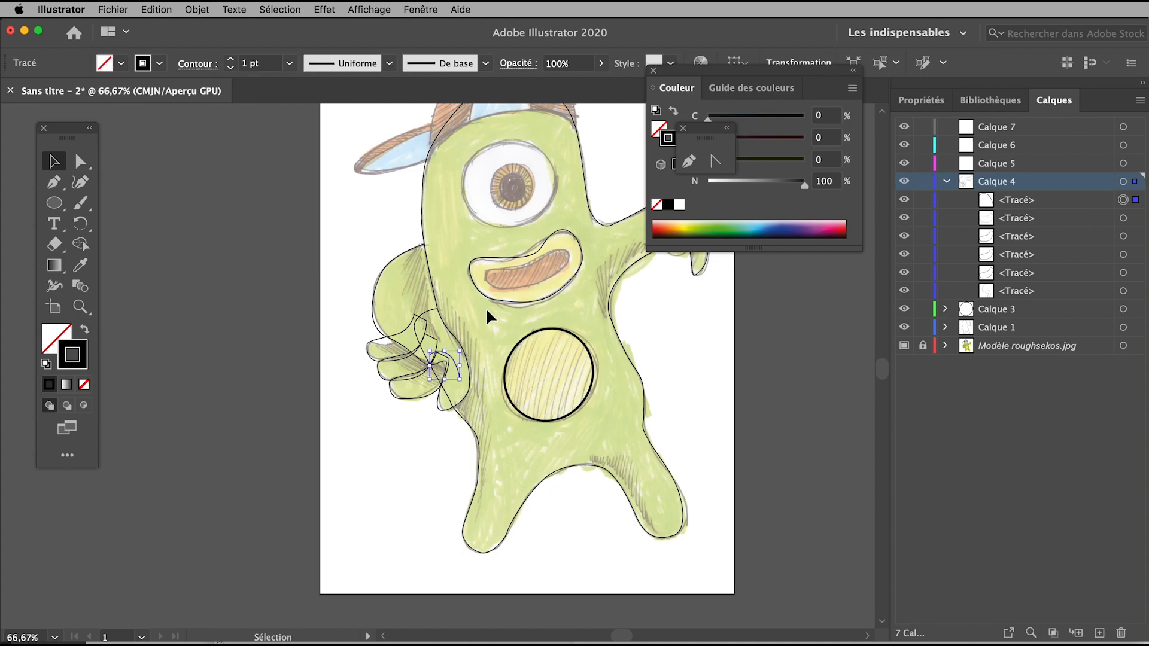
key(Delete)
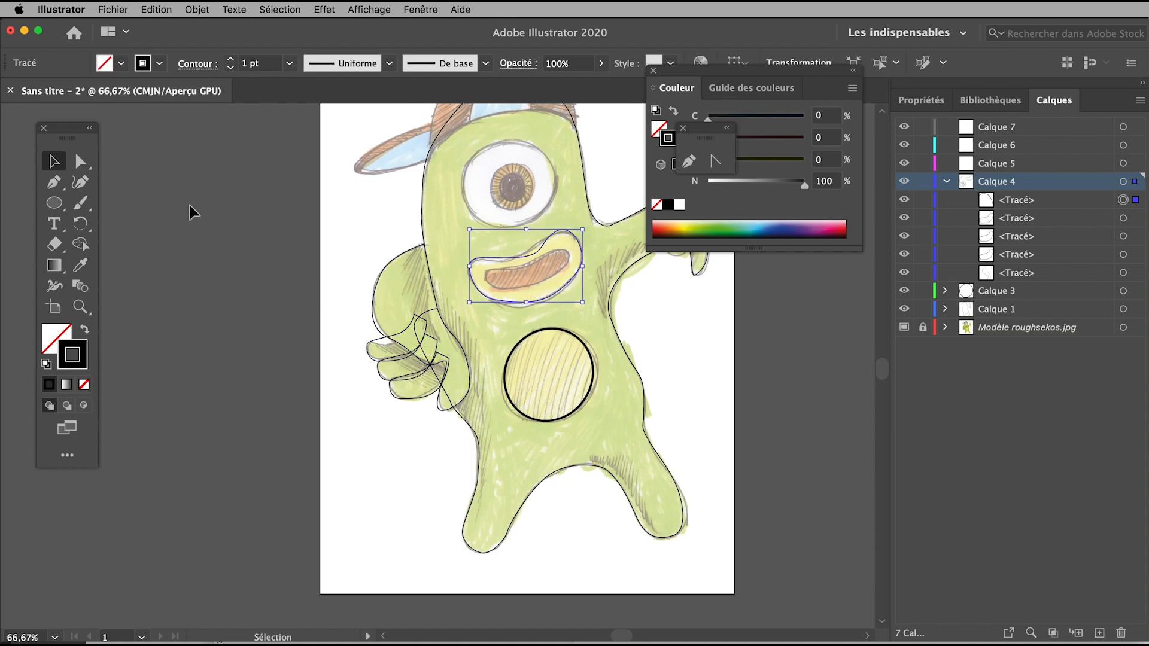
click(522, 254)
drag(522, 254, 536, 277)
drag(594, 252, 559, 285)
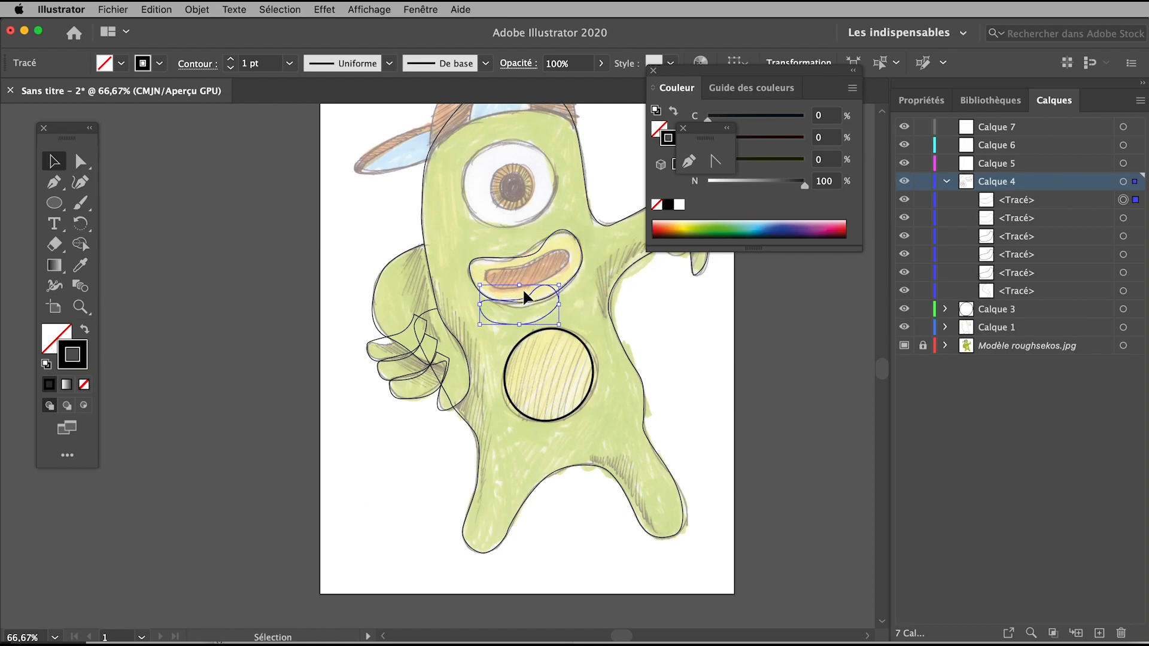
drag(500, 320, 642, 316)
click(488, 304)
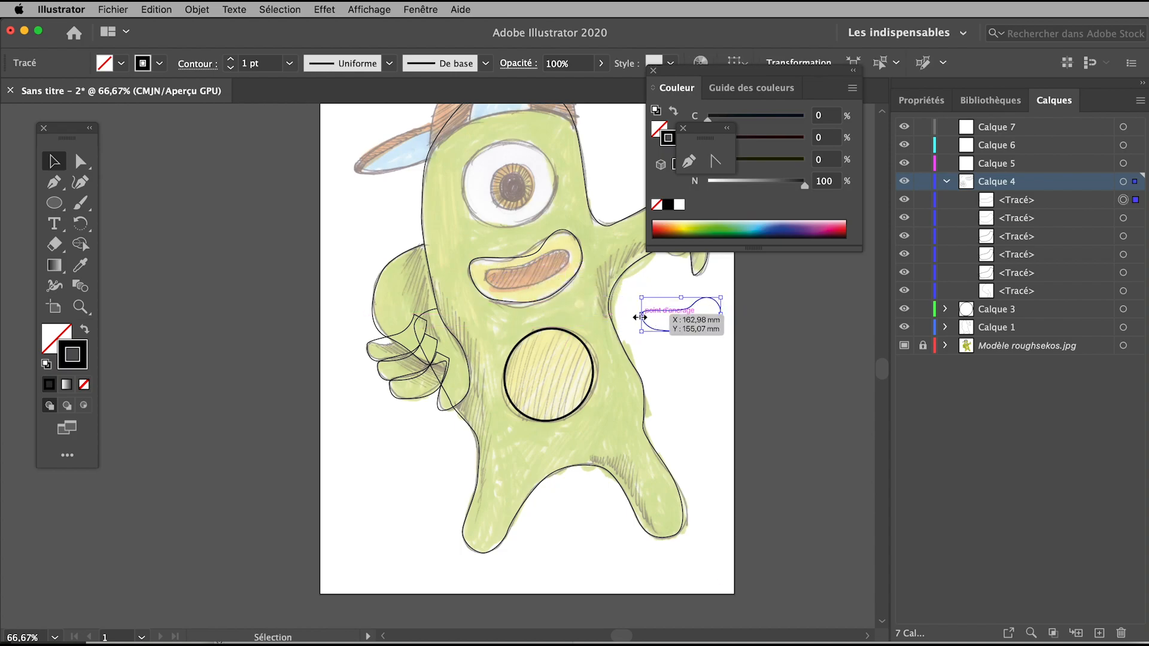
click(275, 303)
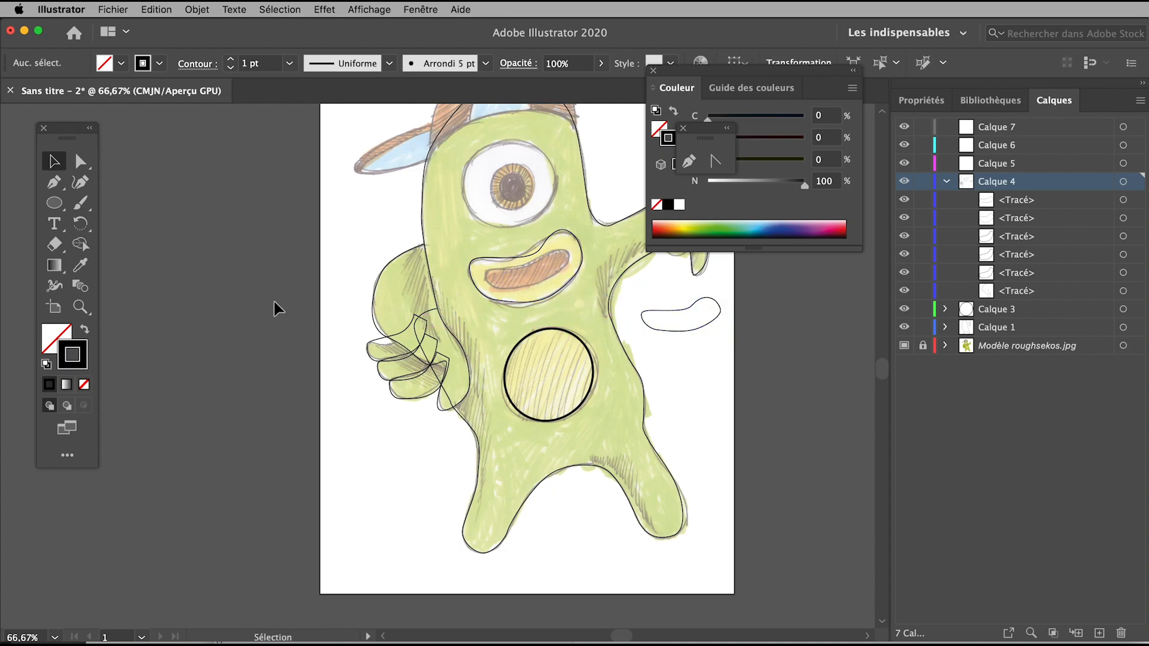
click(702, 299)
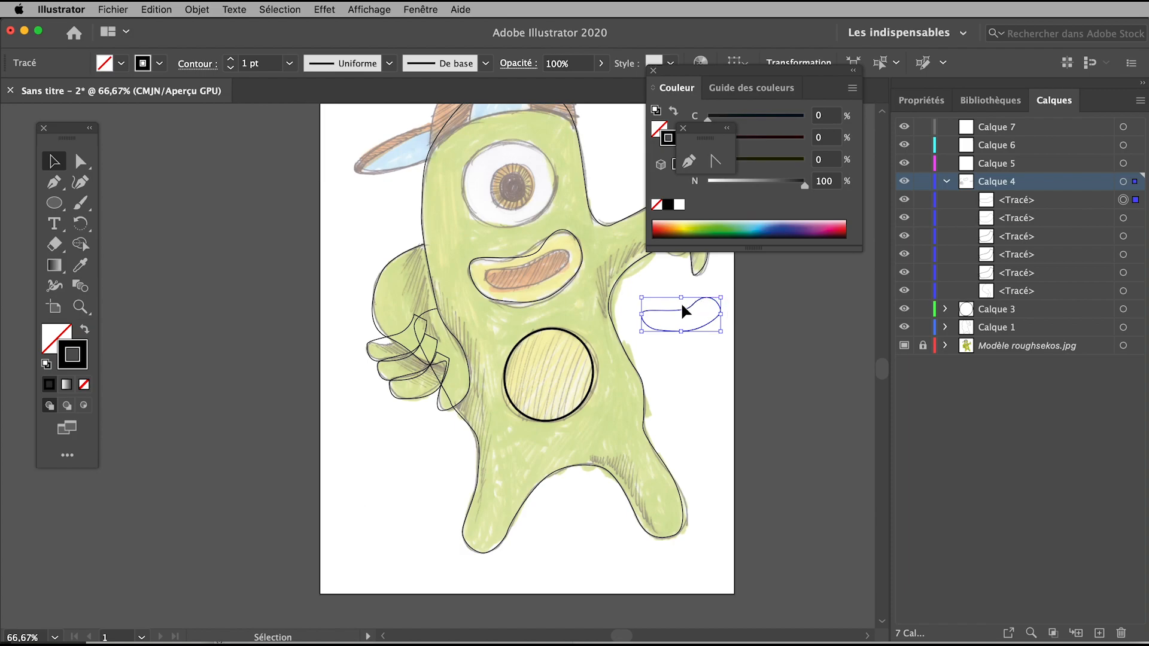
key(Delete)
- Trace the brown mouth opening inside the lips as a closed Pen path and deselect it
click(46, 187)
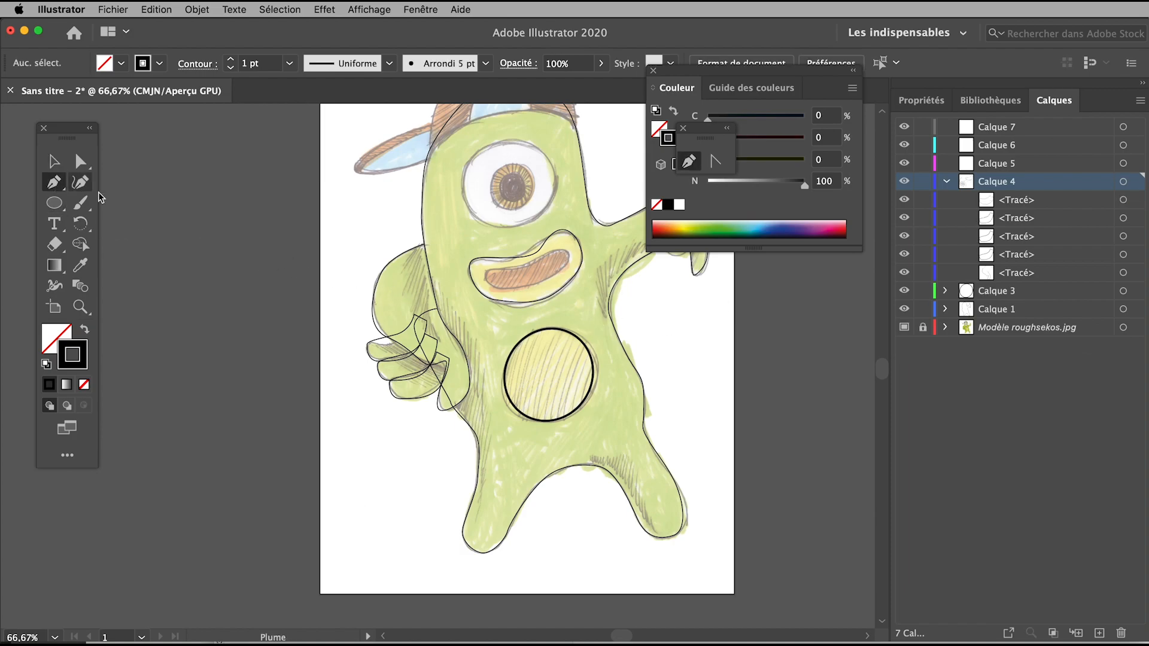
click(563, 250)
drag(541, 259, 568, 256)
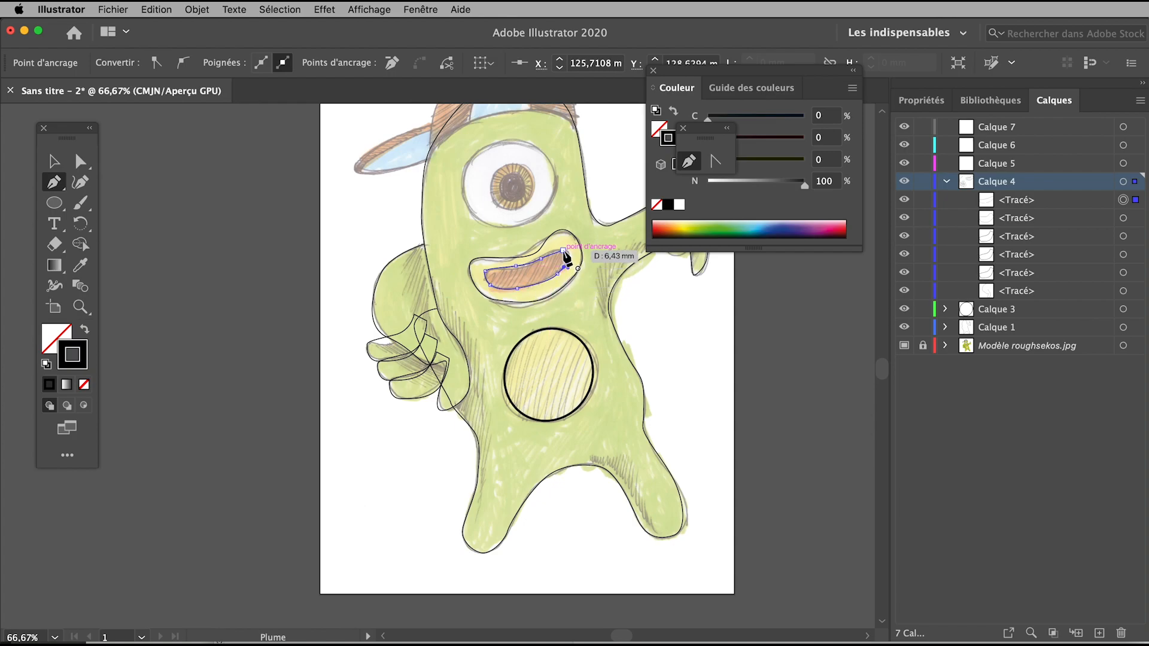
click(563, 252)
key(v)
click(328, 298)
- Collapse layer Calque 4, select both the lips' outer path and the mouth opening path, and move them to layer Calque 5
scroll(328, 300, up, 5)
scroll(328, 302, left, 3)
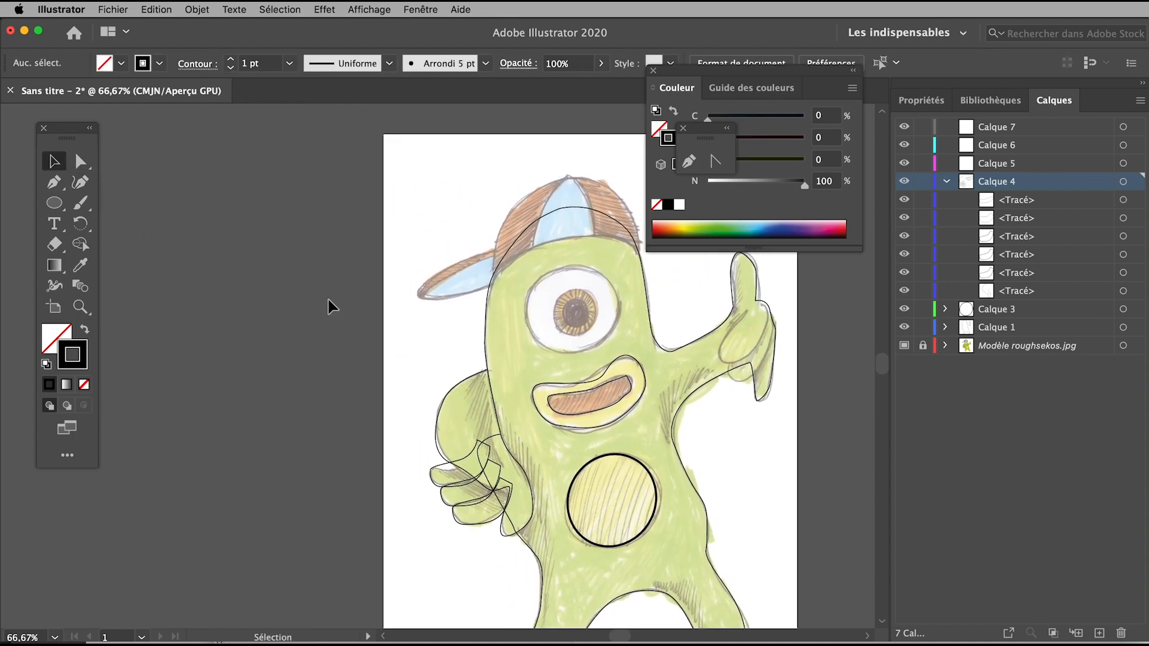
scroll(328, 299, up, 3)
scroll(328, 299, right, 2)
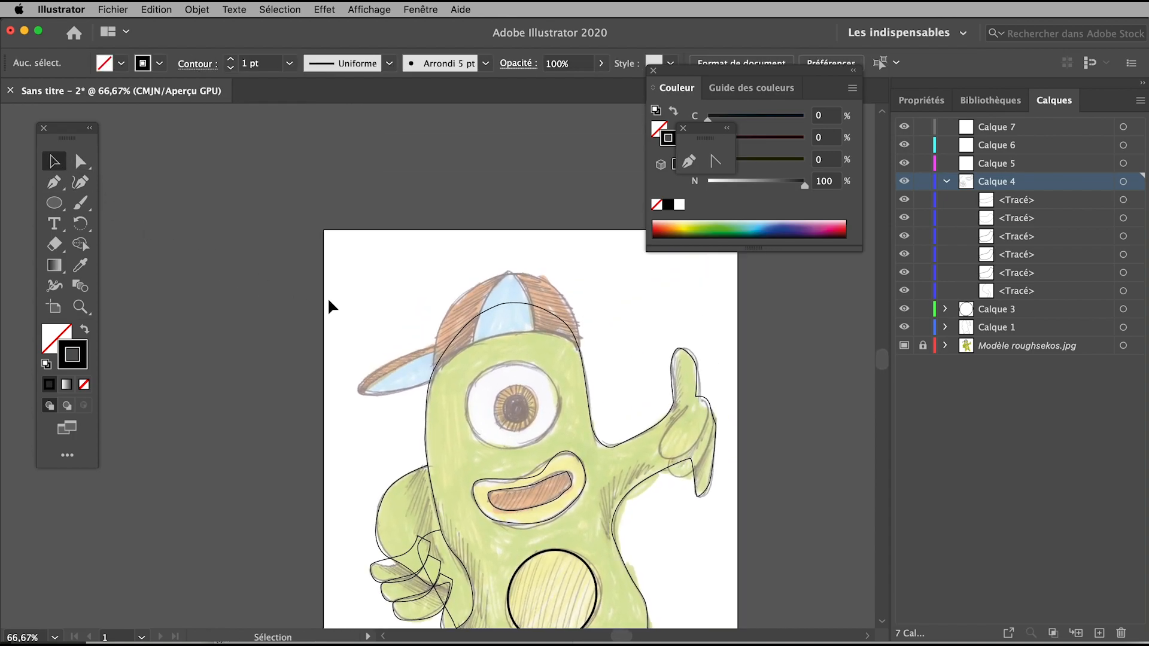
click(946, 182)
click(1002, 161)
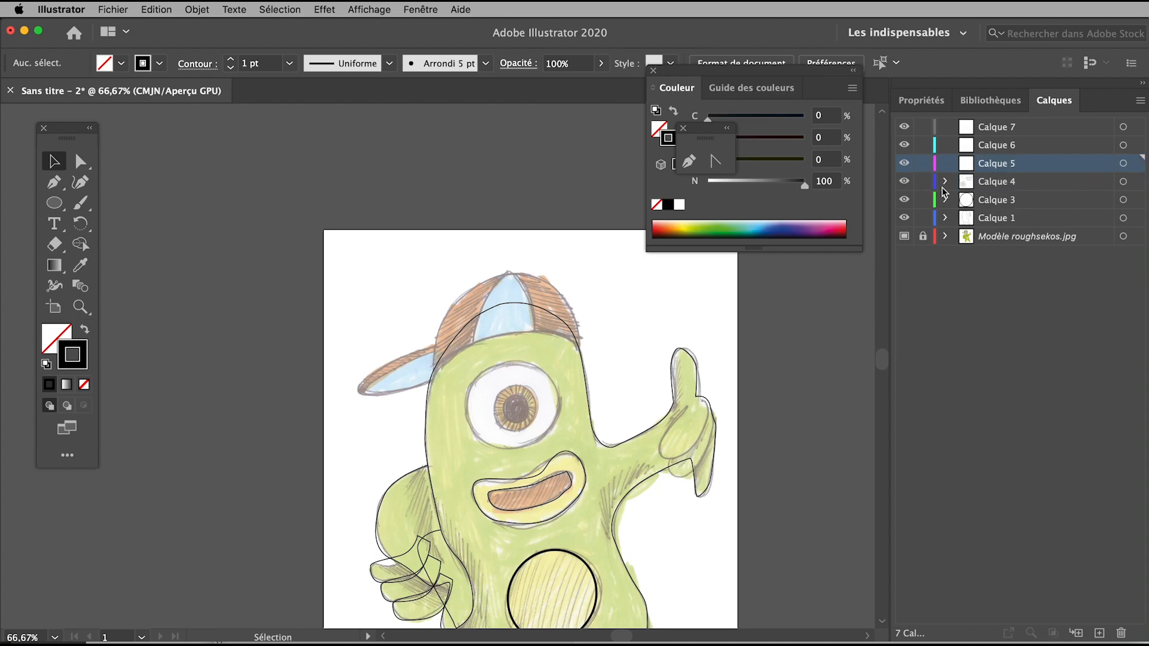
click(543, 472)
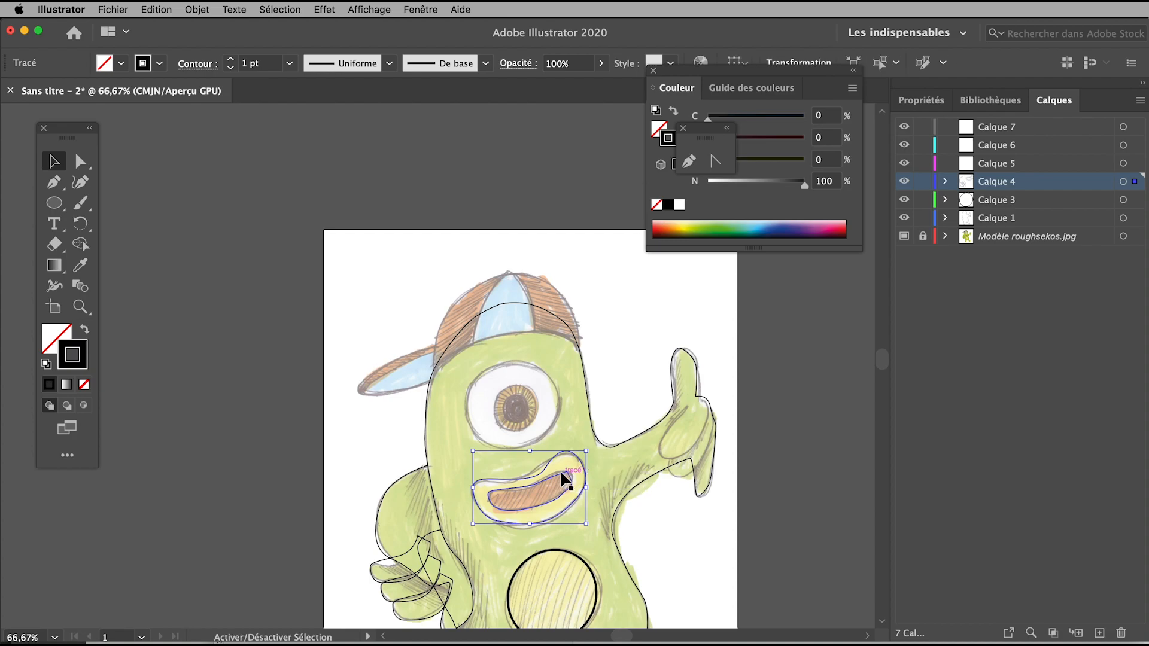
double_click(565, 479)
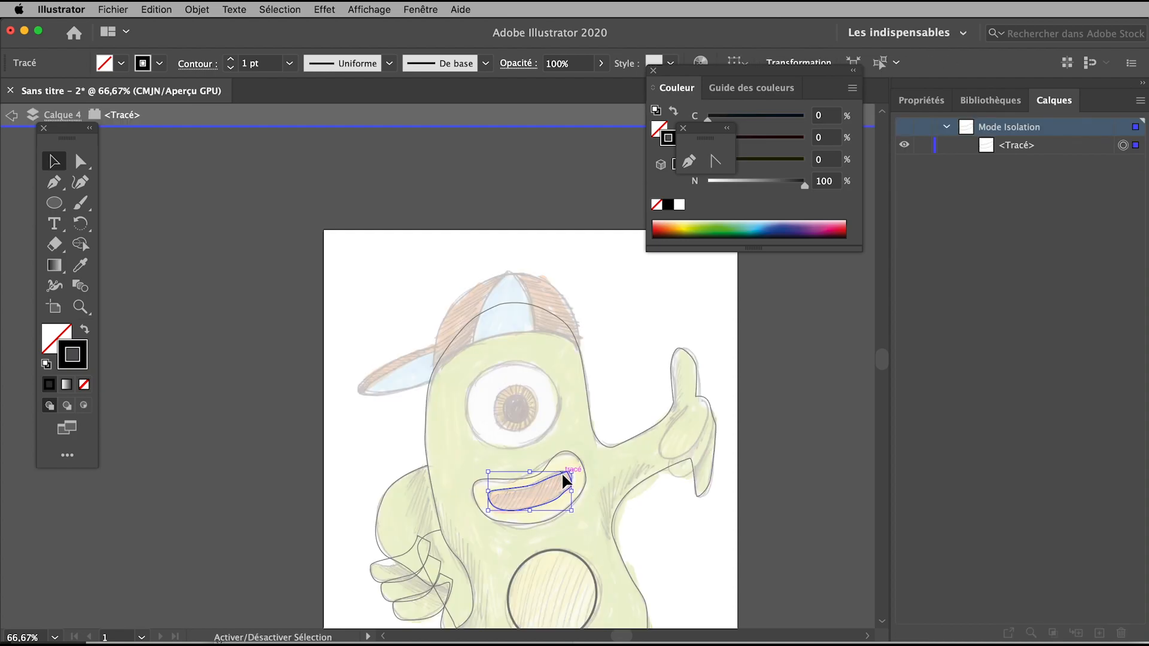
key(Escape)
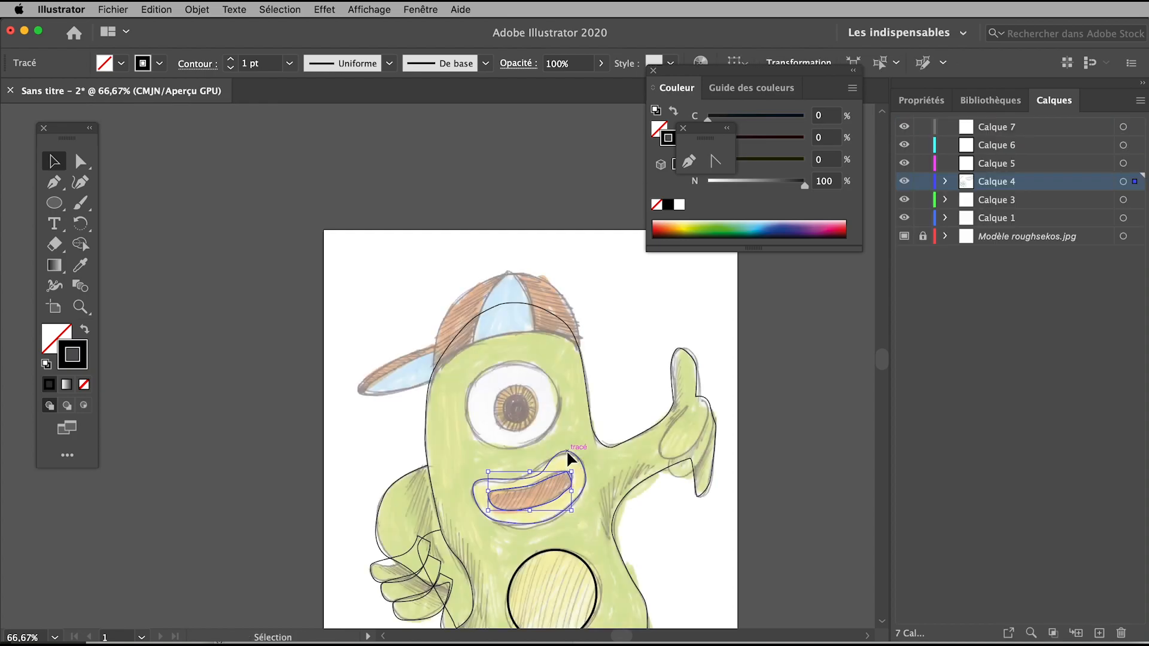
click(566, 450)
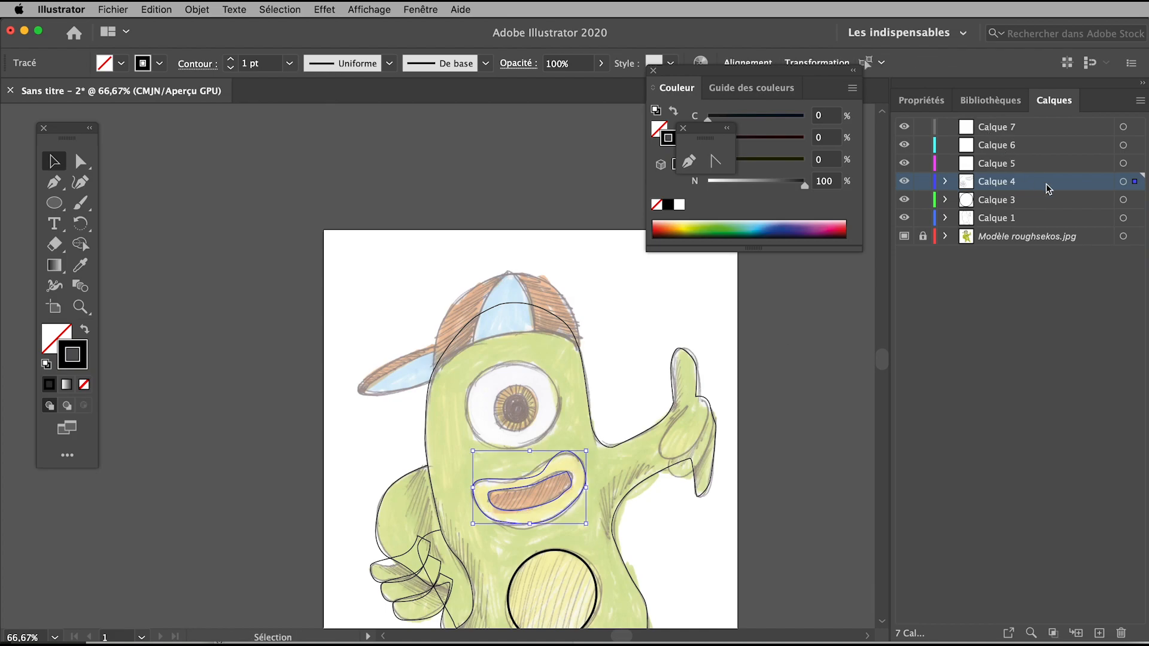
drag(1133, 170, 1136, 163)
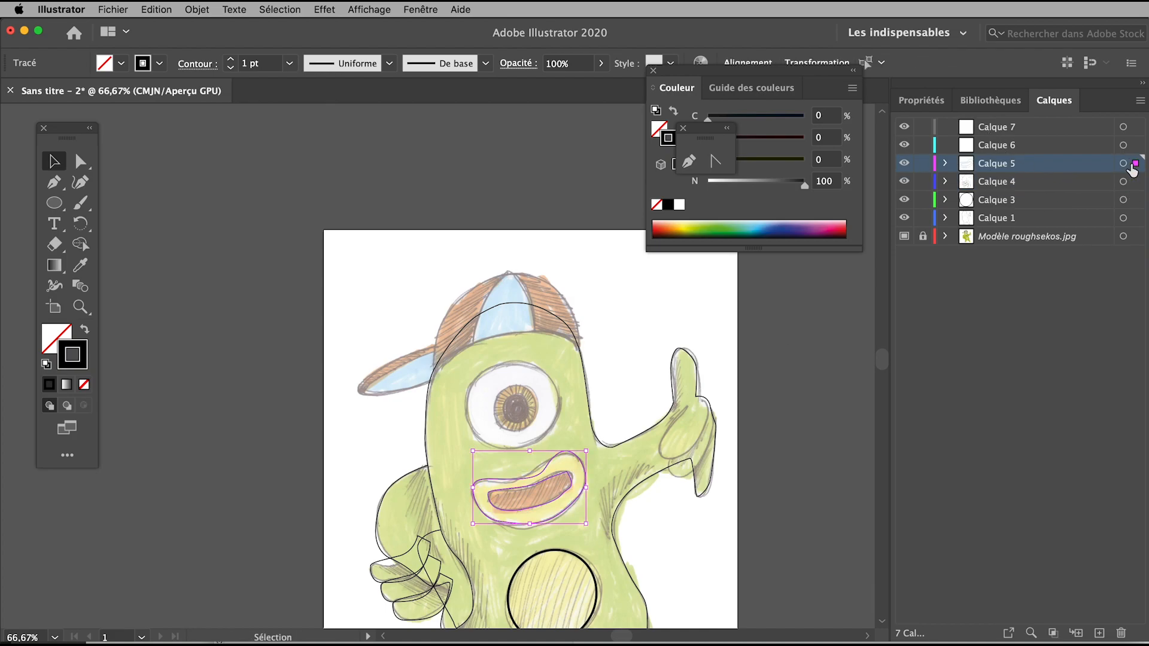
- Make layer Calque 6 active, deselect the mouth, and hide layers Calque 5, Calque 4, Calque 3 and Calque 1
click(1083, 144)
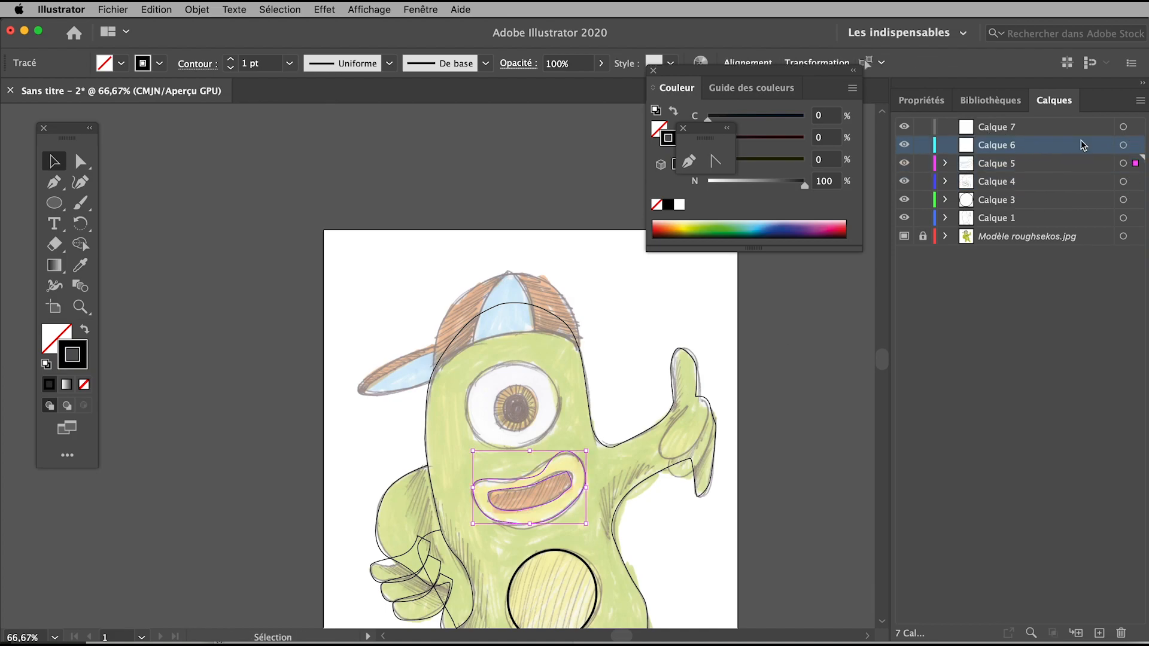
click(340, 341)
drag(901, 171, 903, 223)
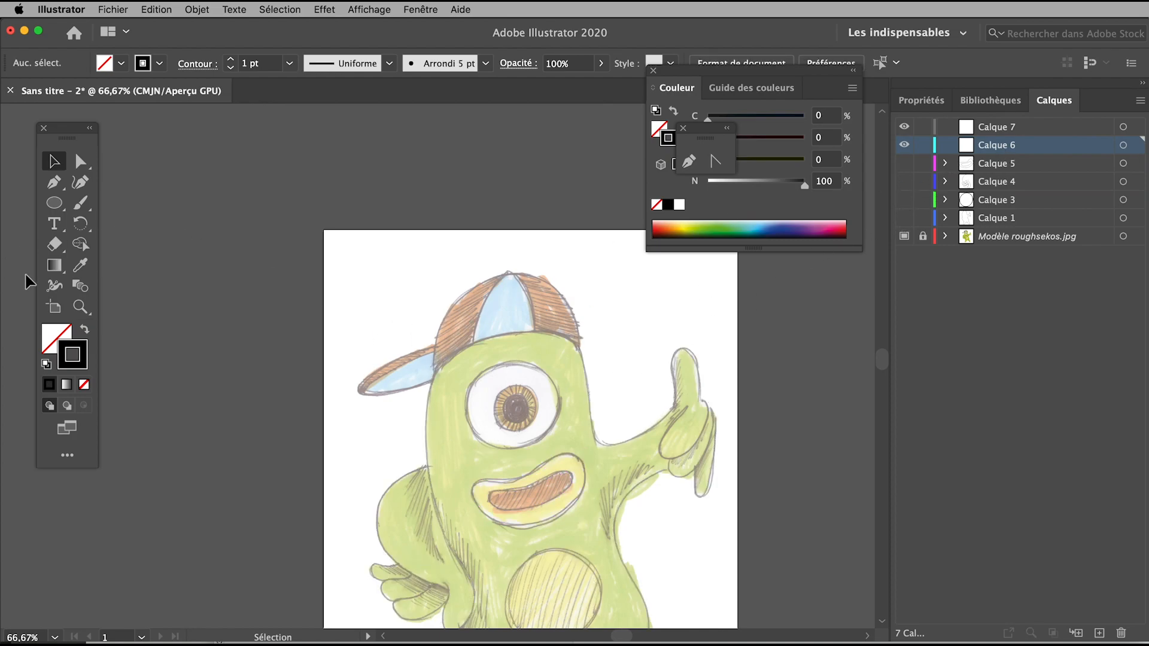
- Trace the crown of the cap as a closed Pen path on layer Calque 6, following its curved lower edge, and deselect it
click(80, 306)
drag(272, 216, 387, 321)
drag(692, 496, 498, 413)
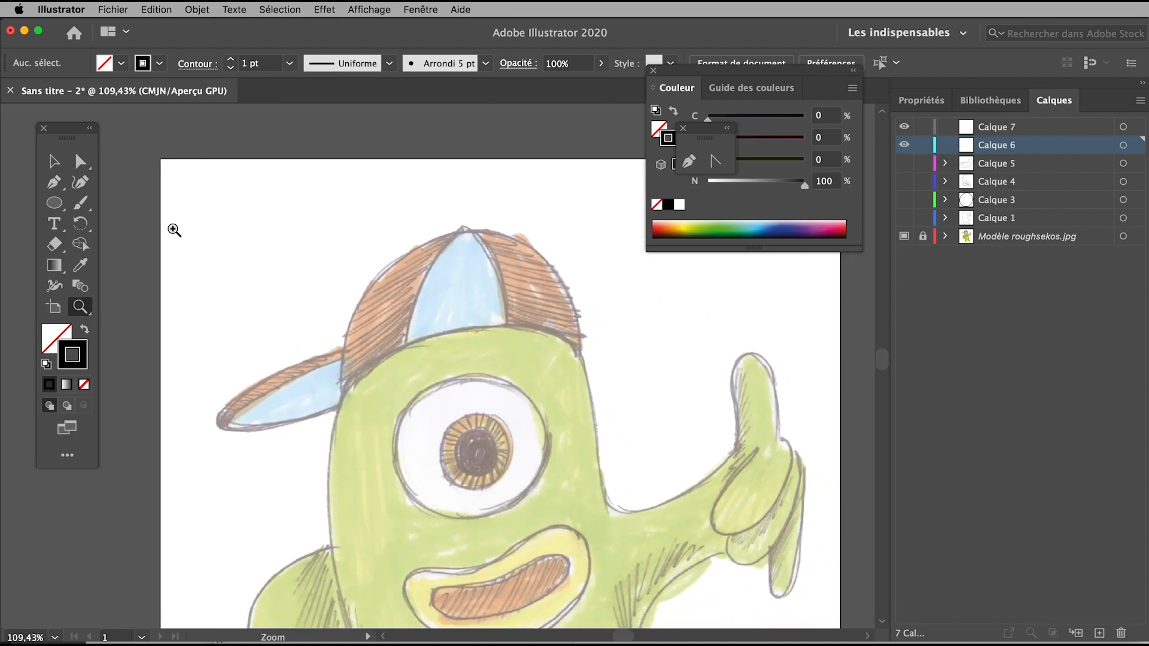
click(52, 202)
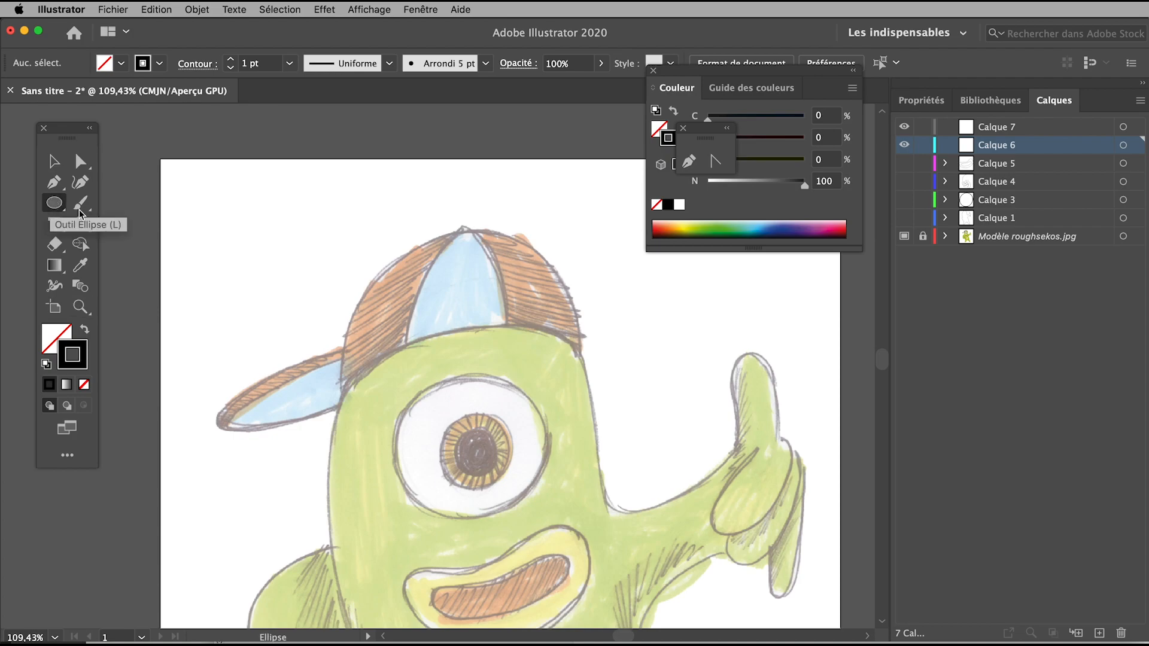
click(54, 162)
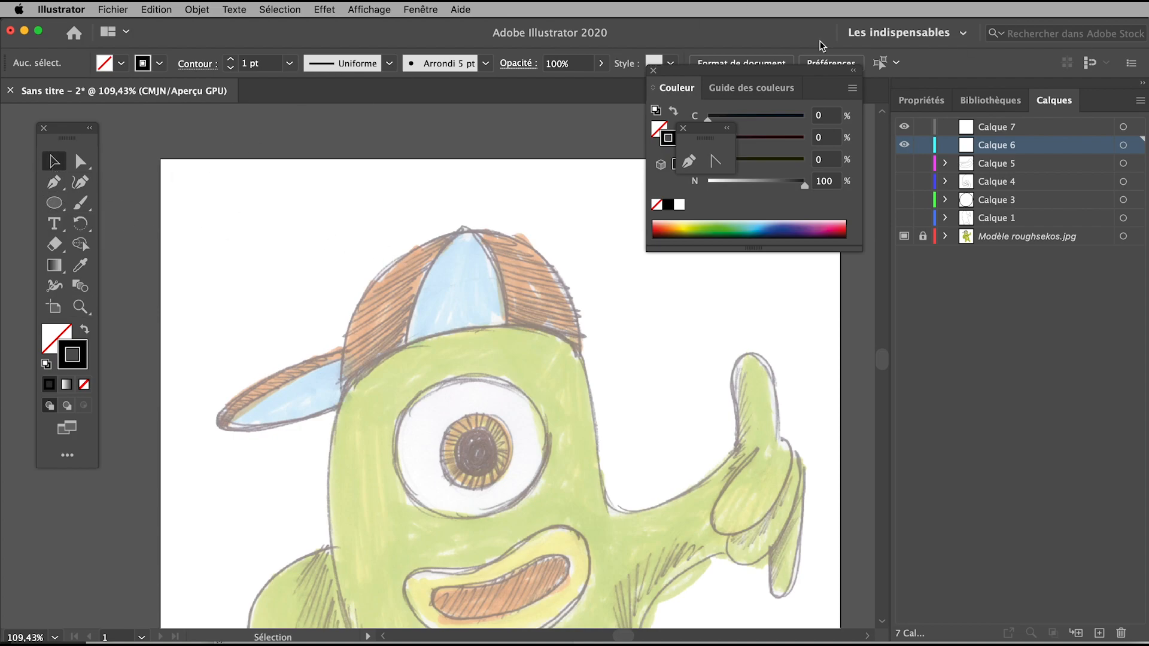
click(54, 182)
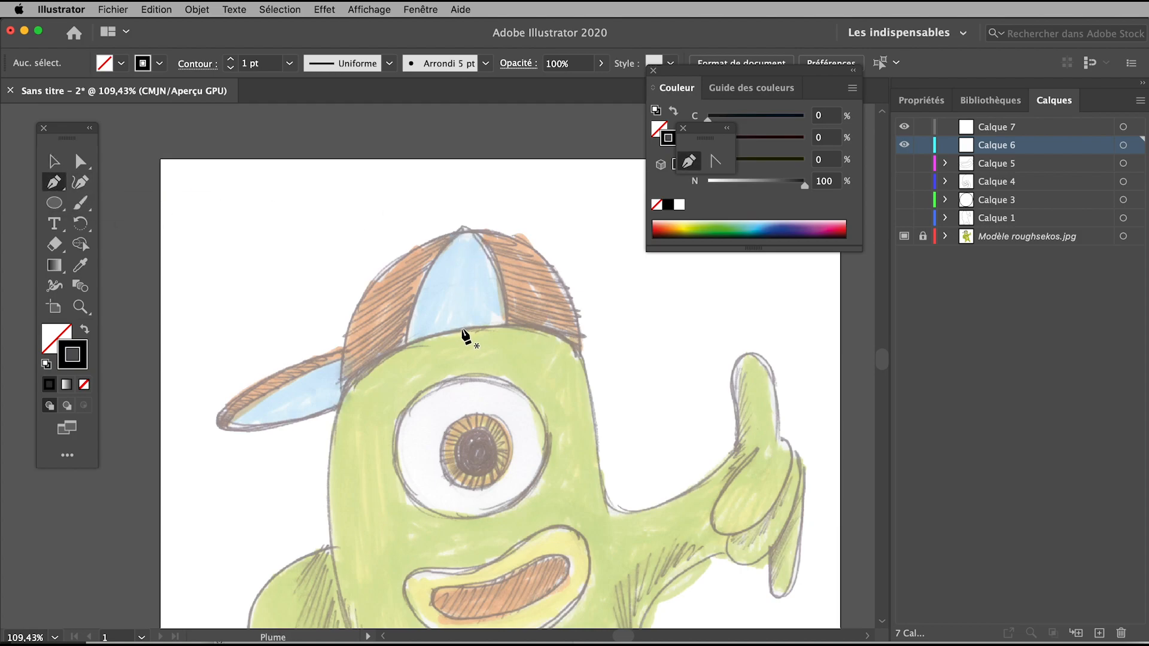
drag(436, 330, 429, 335)
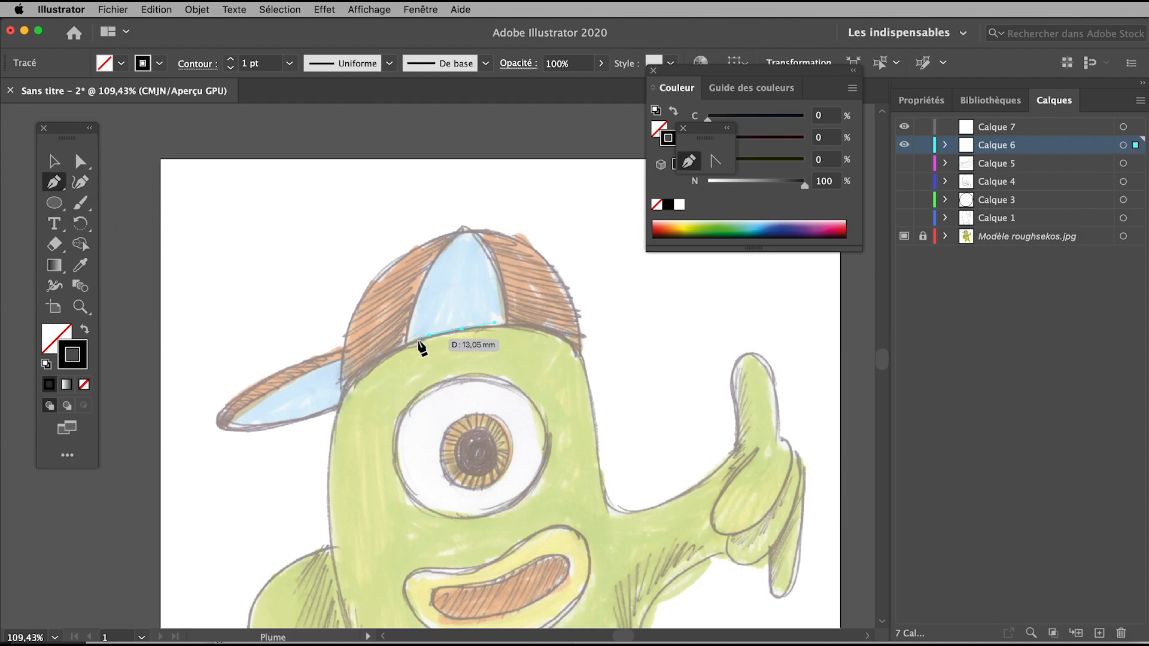
click(341, 392)
drag(379, 270, 510, 231)
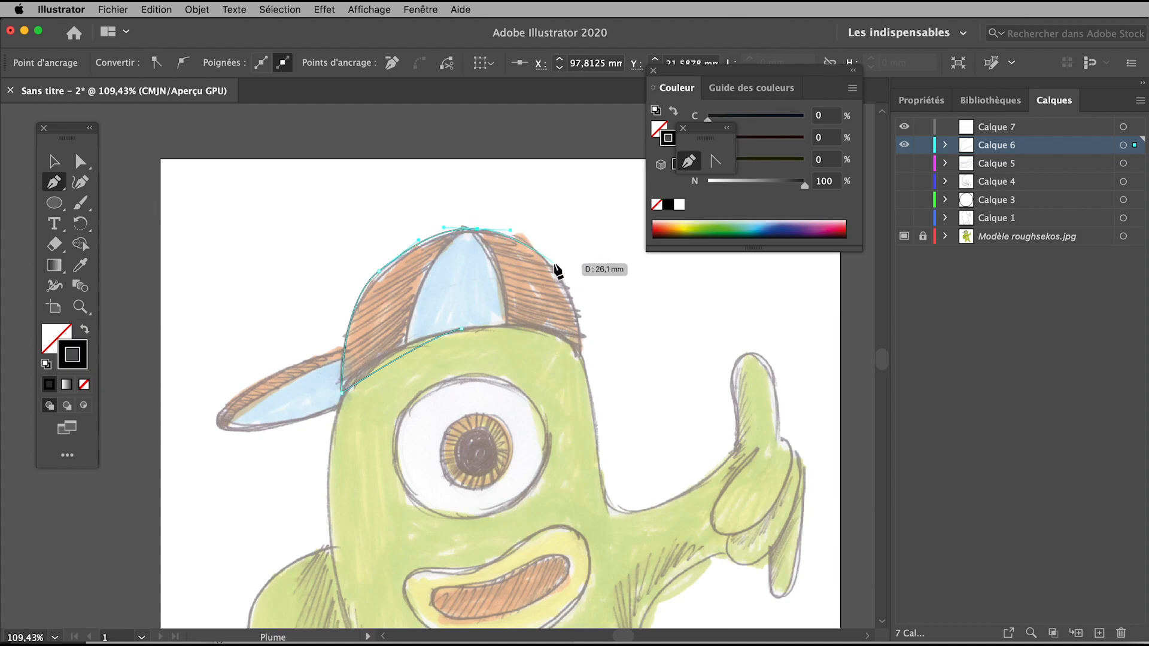
drag(554, 269, 464, 336)
click(580, 358)
click(54, 161)
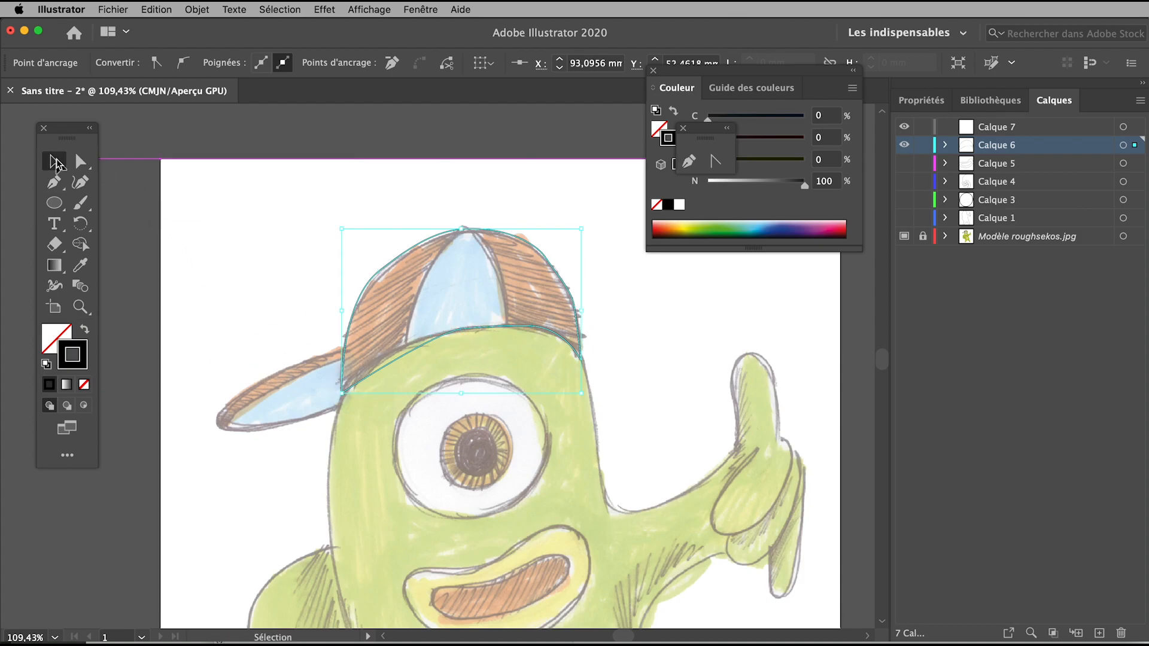
click(264, 235)
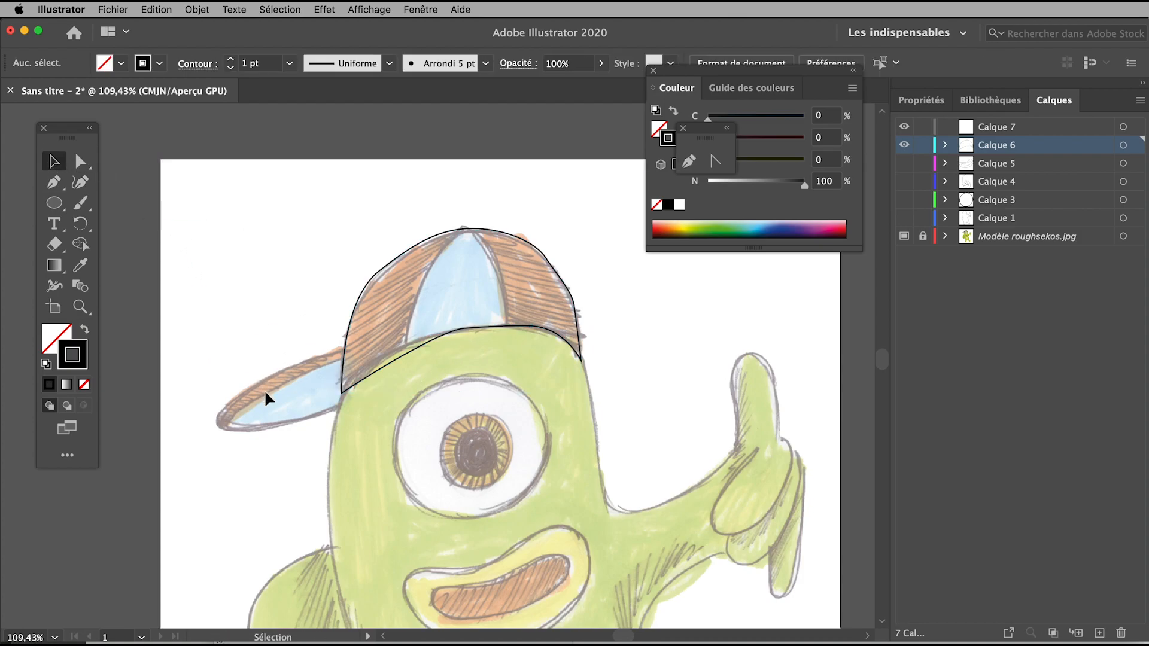
- Trace the blue underside of the cap's visor as a closed Pen path whose inner end overlaps the crown
click(54, 182)
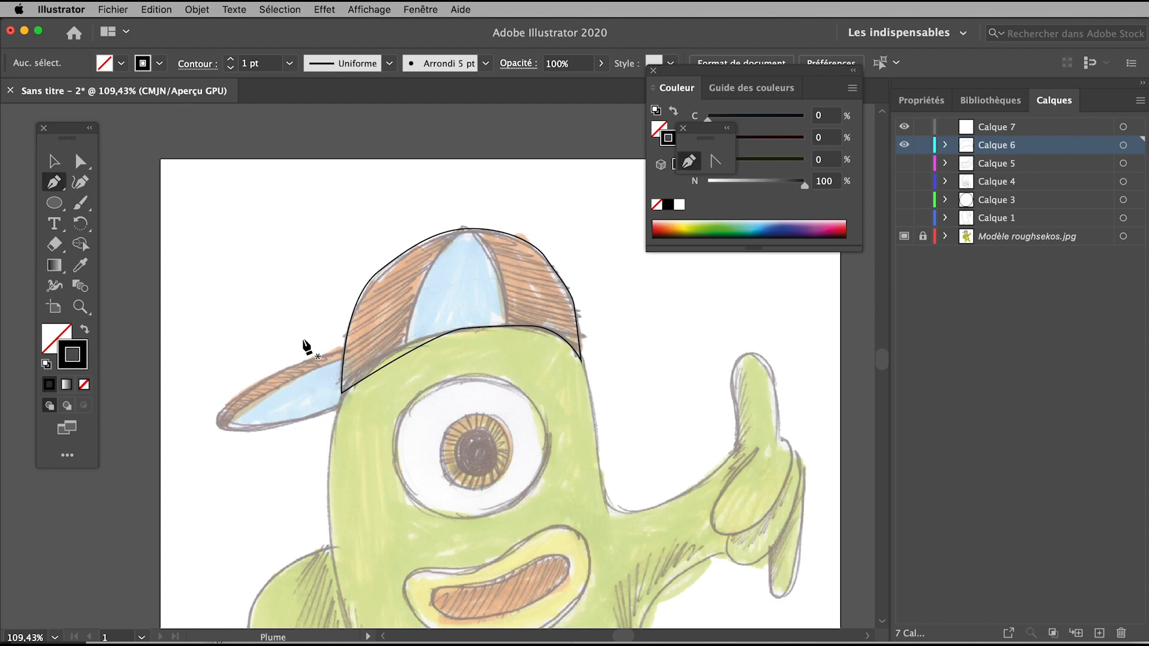
click(349, 358)
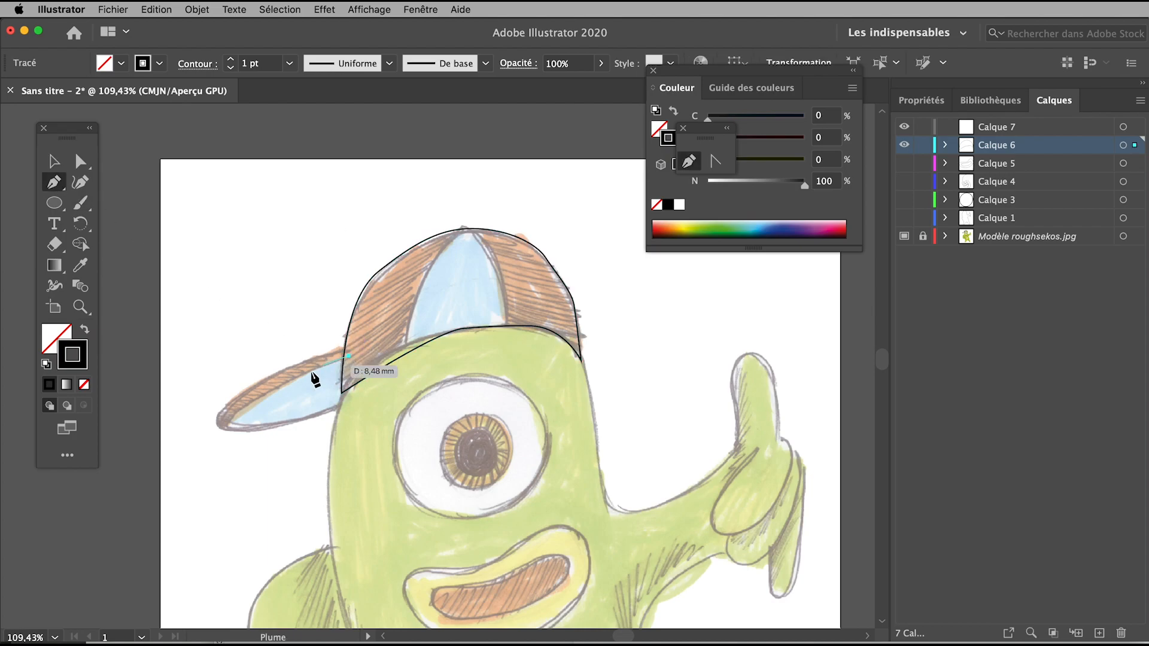
drag(263, 393, 319, 414)
click(365, 392)
click(351, 359)
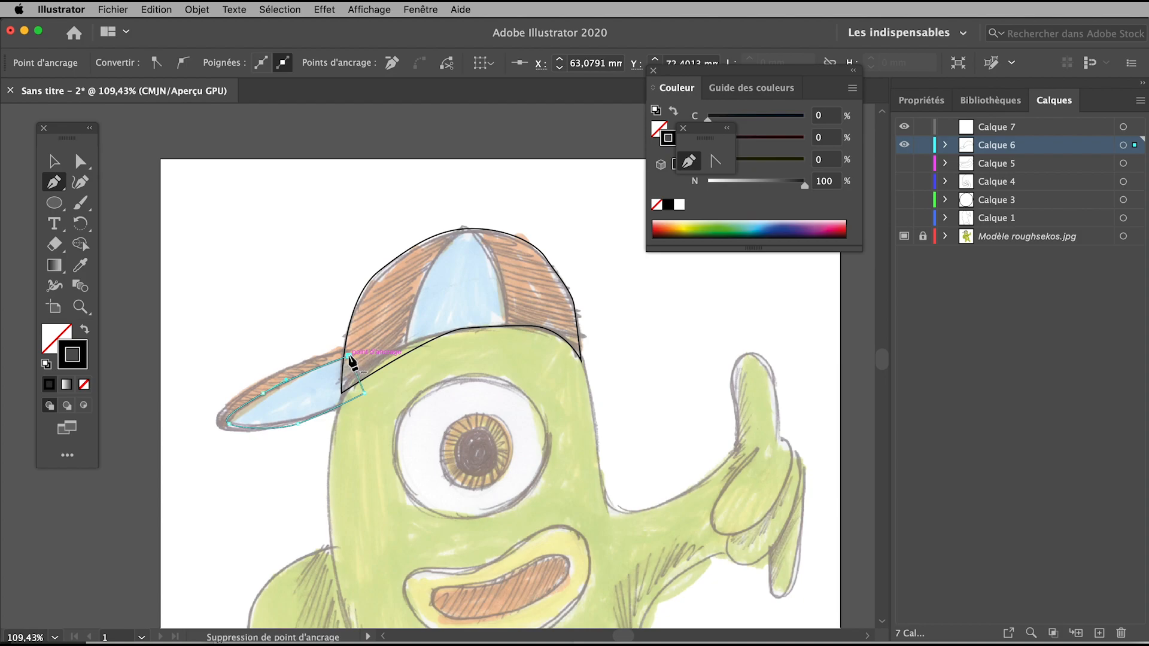
click(54, 161)
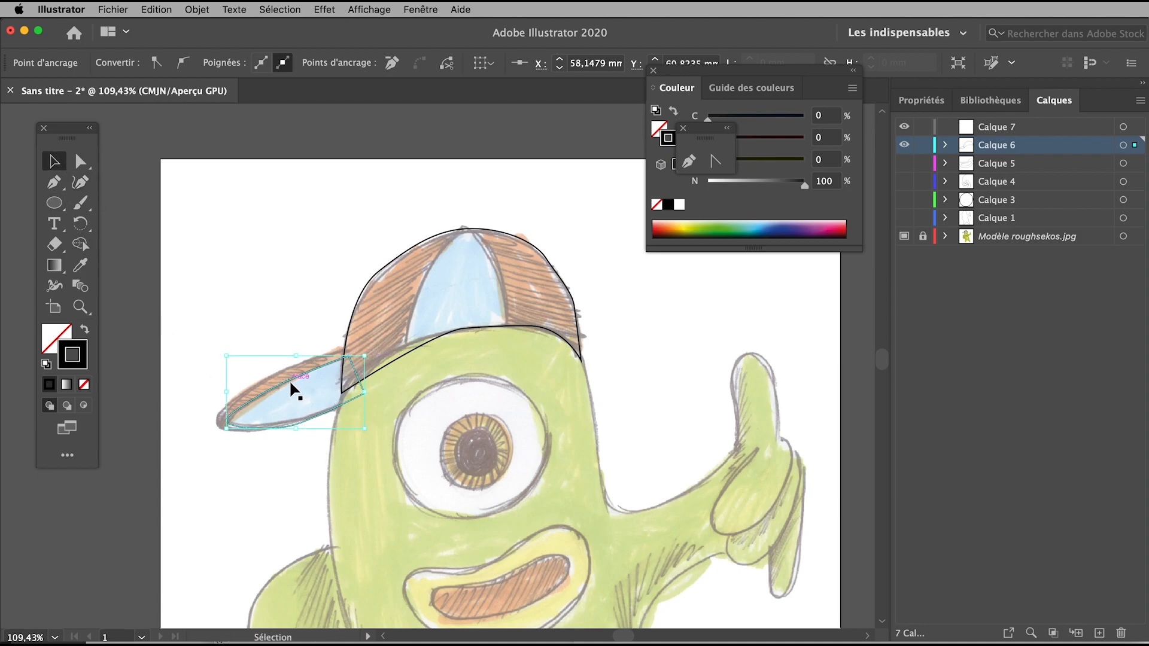
- Duplicate the visor's blue underside path, enlarge the copy to fit the visor's outer edge, and slightly reduce the inner path's height
drag(291, 388, 252, 277)
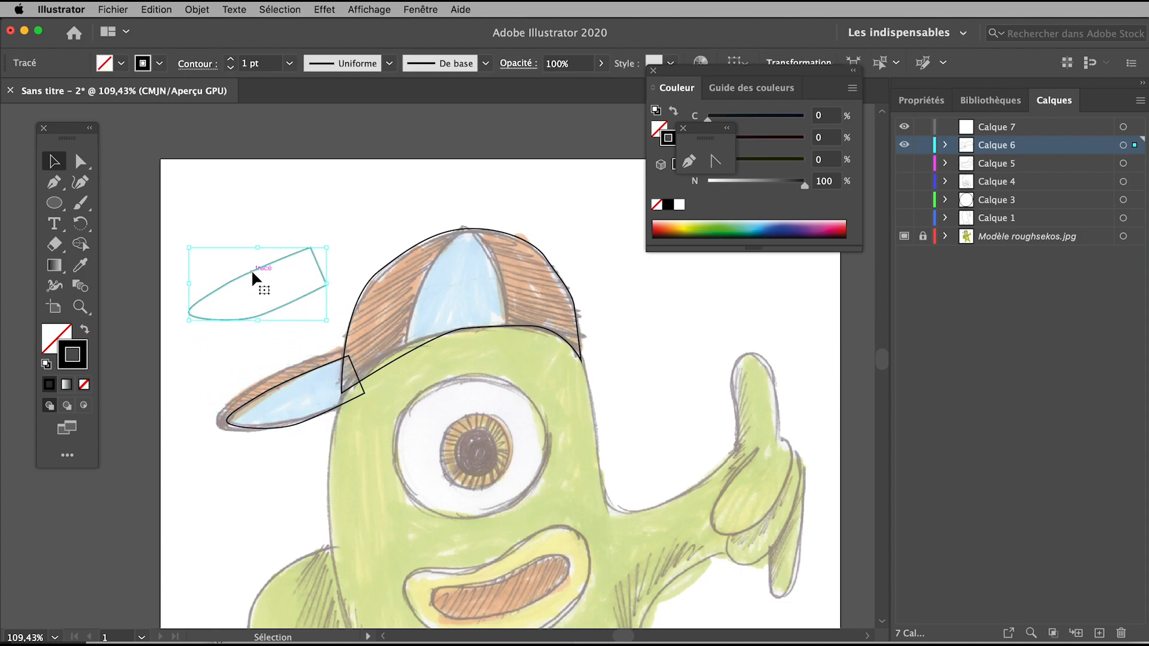
key(a)
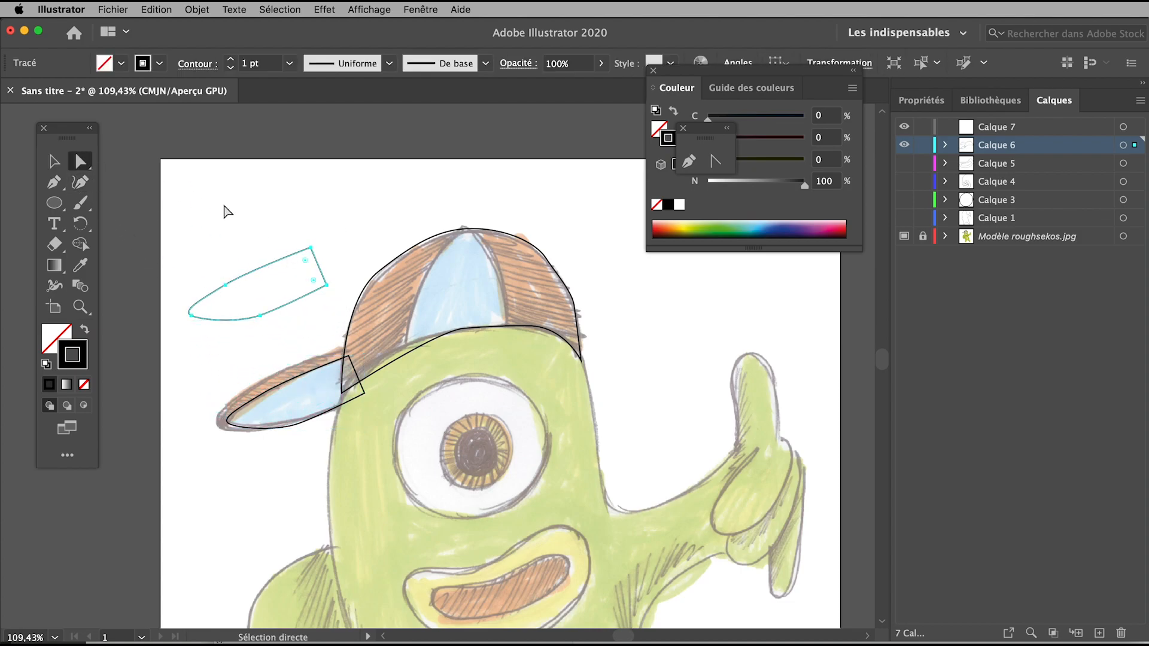
click(55, 161)
drag(327, 247, 342, 231)
drag(281, 254, 307, 364)
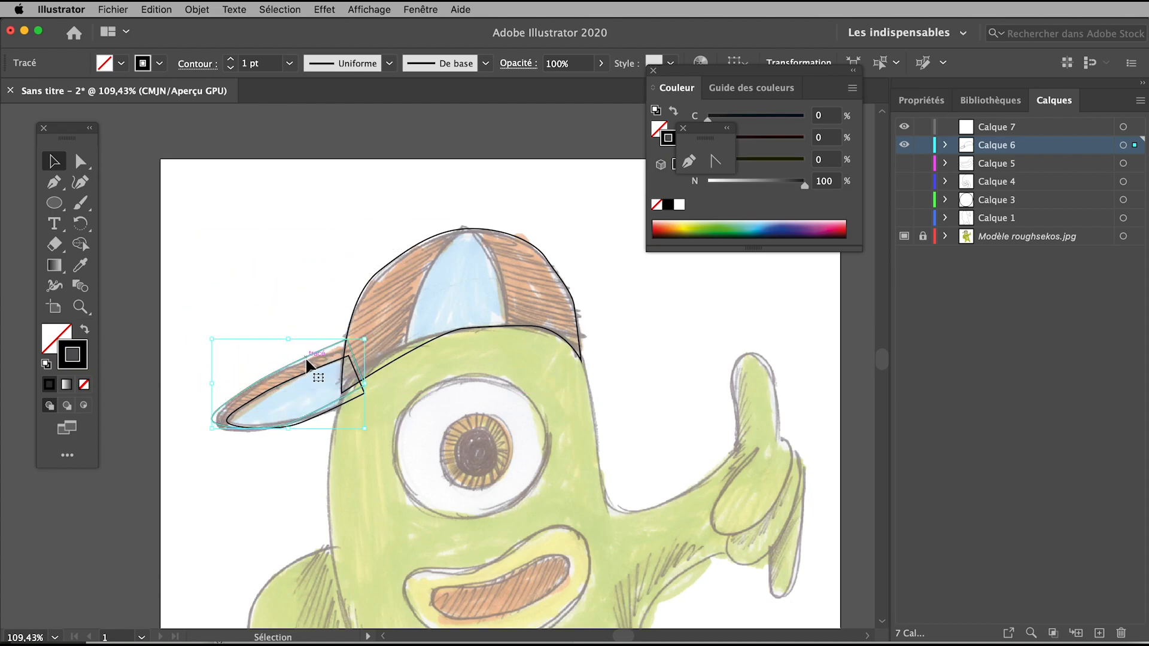
drag(214, 340, 227, 356)
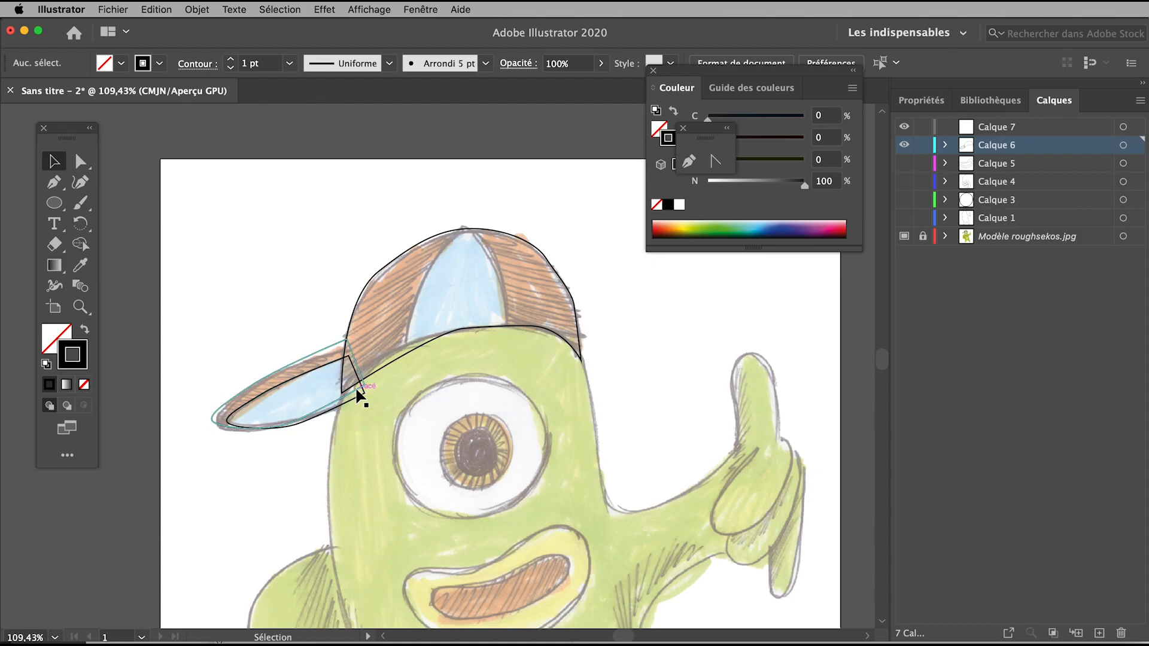
drag(297, 428, 294, 424)
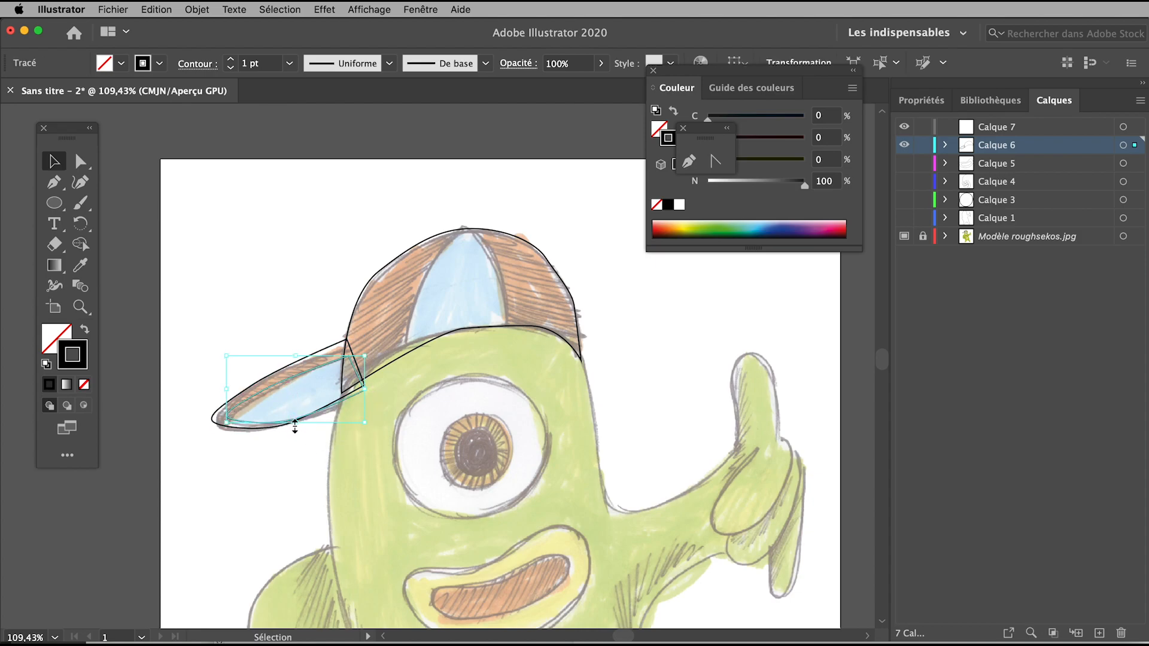
click(226, 262)
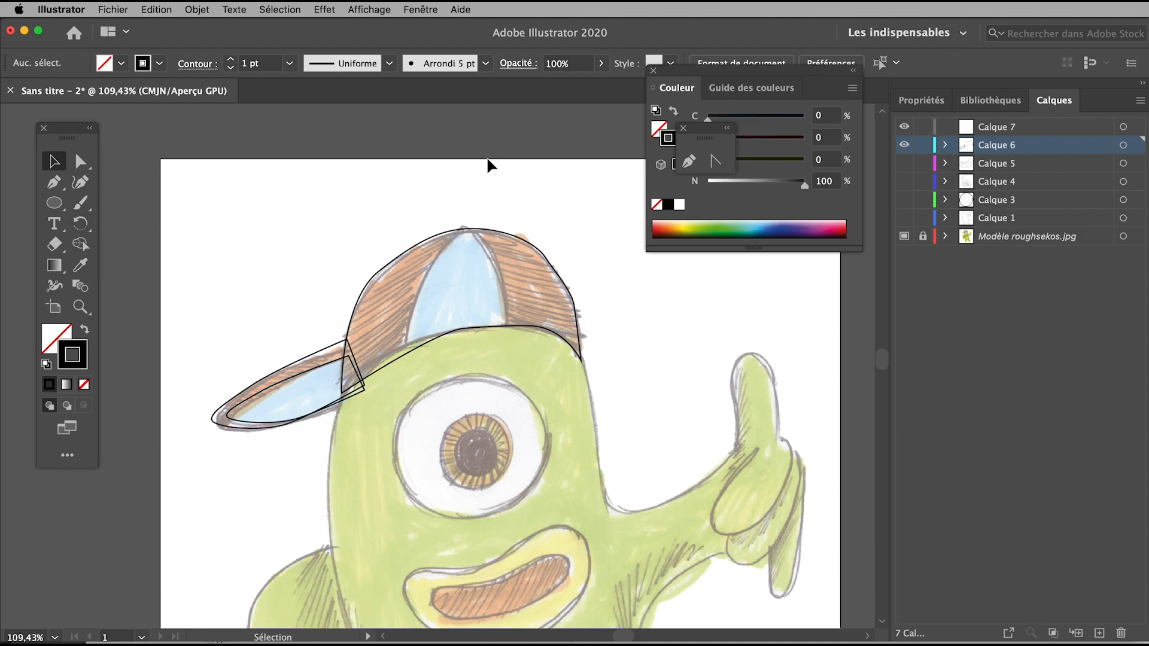
- Trace the blue front panel of the cap as a closed Pen path from the lower edge to the peak, and deselect it
drag(692, 72, 669, 245)
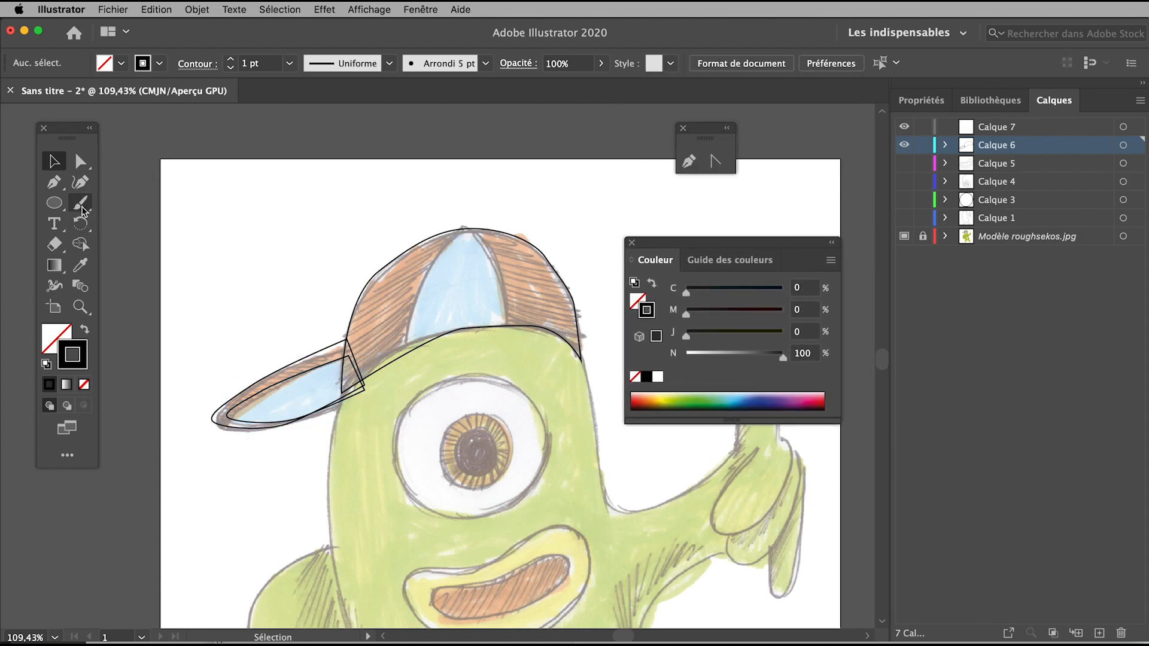
click(57, 187)
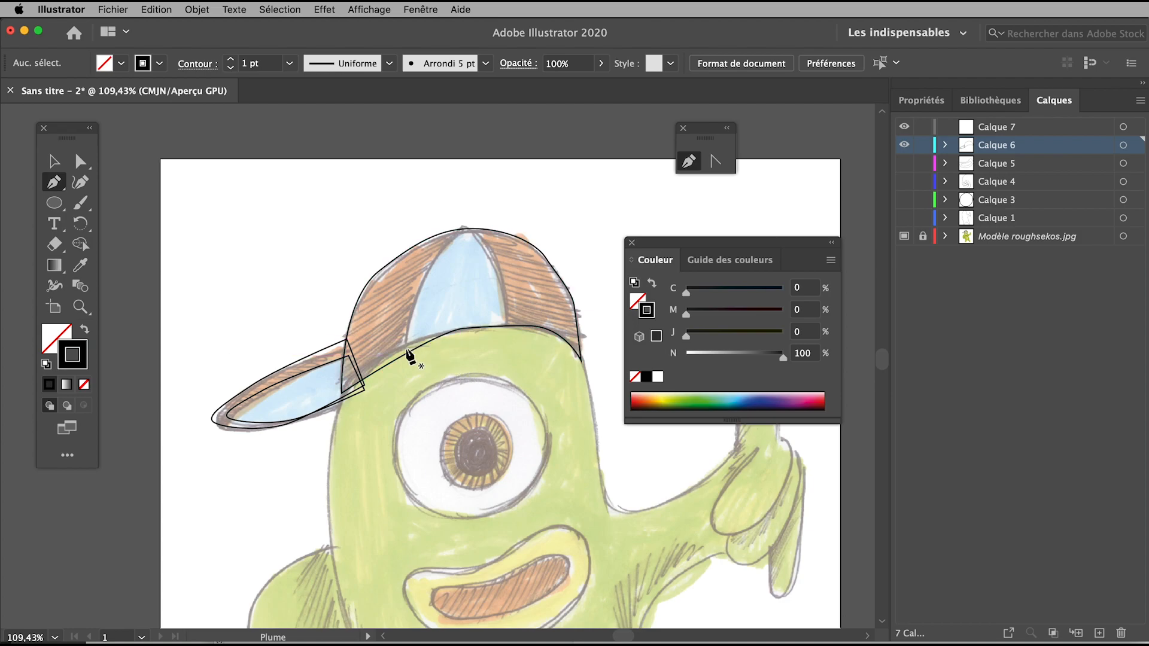
click(406, 347)
drag(461, 329, 481, 327)
click(508, 327)
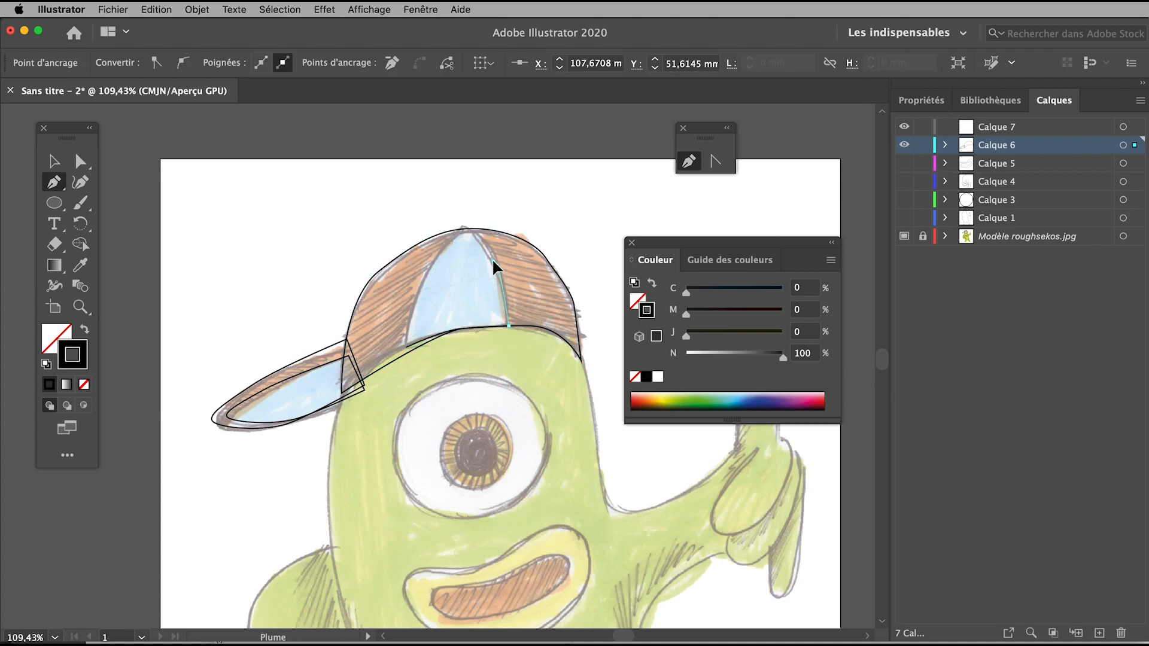
drag(477, 229, 472, 231)
click(454, 230)
drag(421, 288, 410, 318)
click(406, 348)
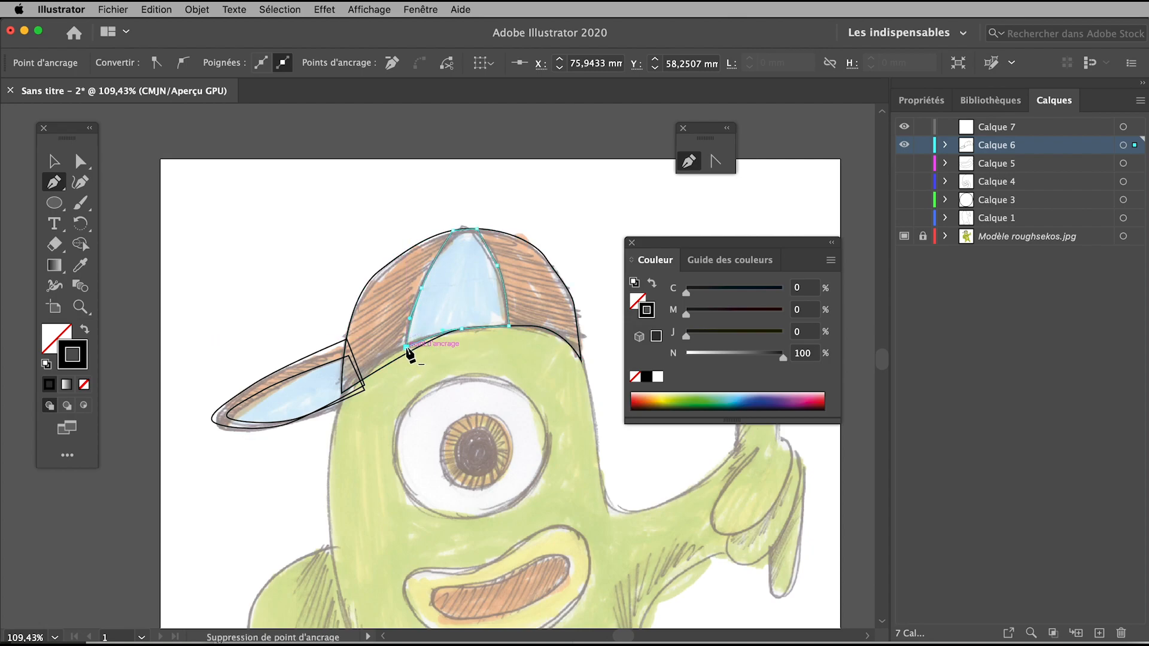
key(v)
click(146, 205)
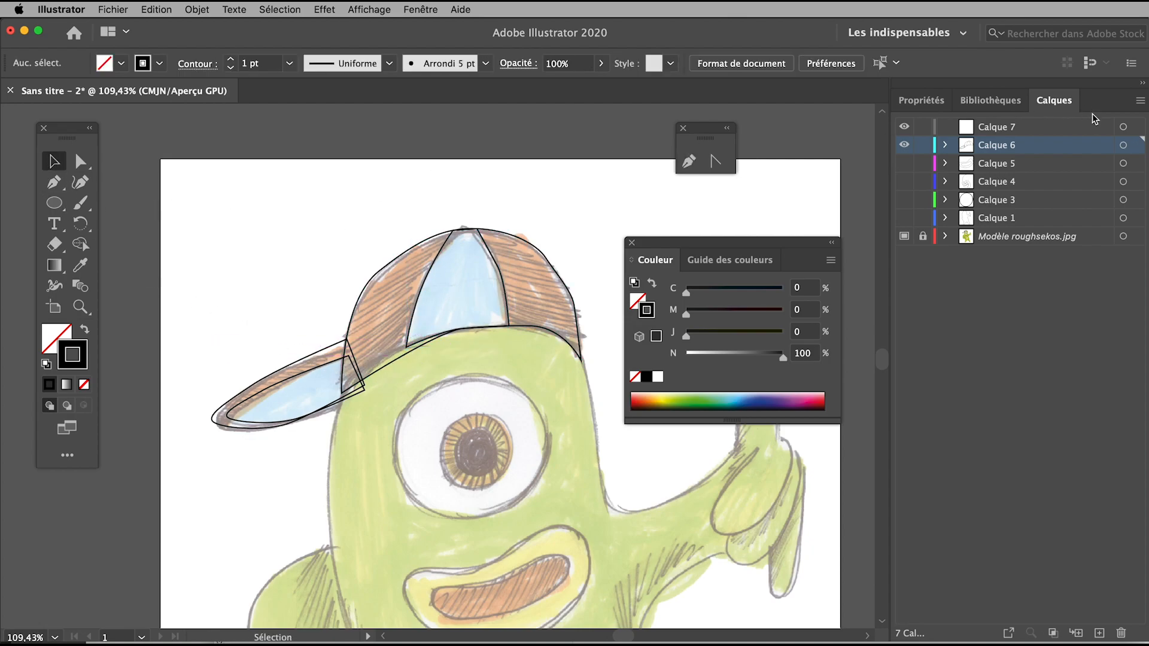
- On layer Calque 7, draw an ellipse, rotate it and fit it to the outline of the white of the eye
click(1033, 130)
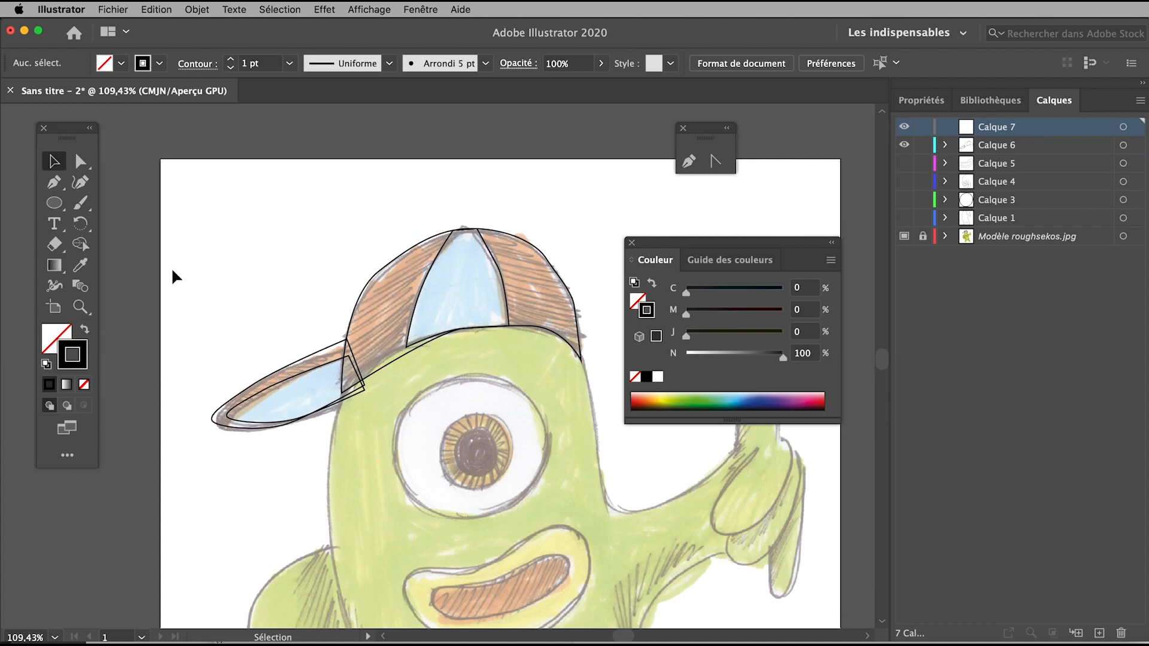
click(54, 202)
drag(427, 397, 538, 454)
key(r)
click(54, 161)
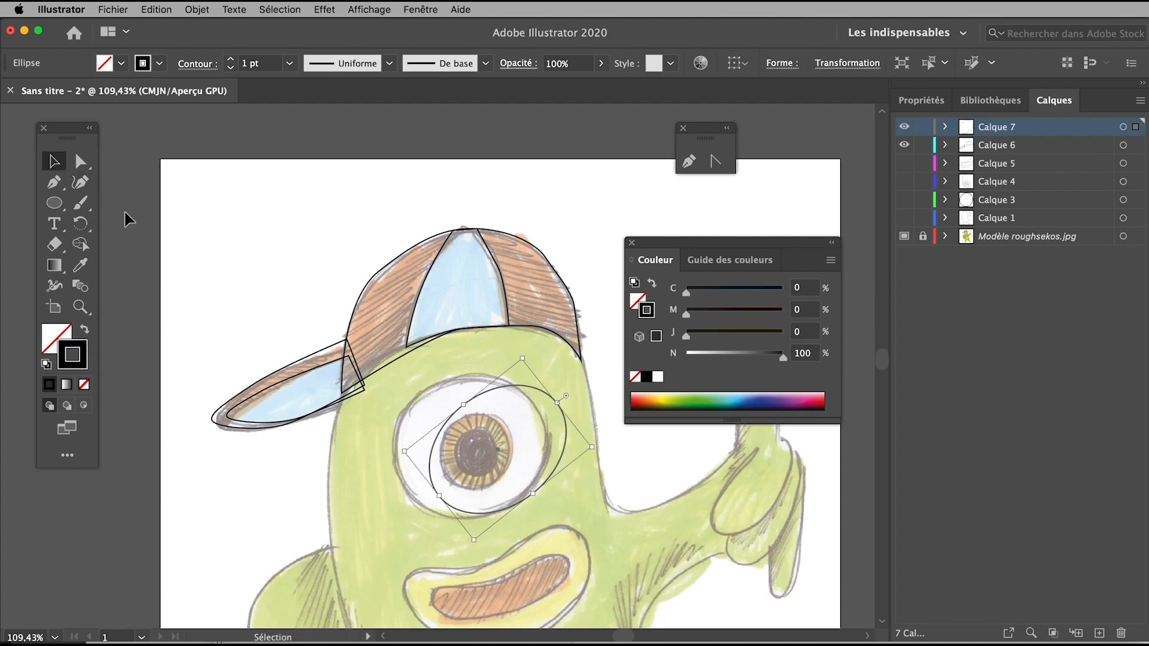
drag(449, 415, 412, 405)
drag(500, 485, 516, 506)
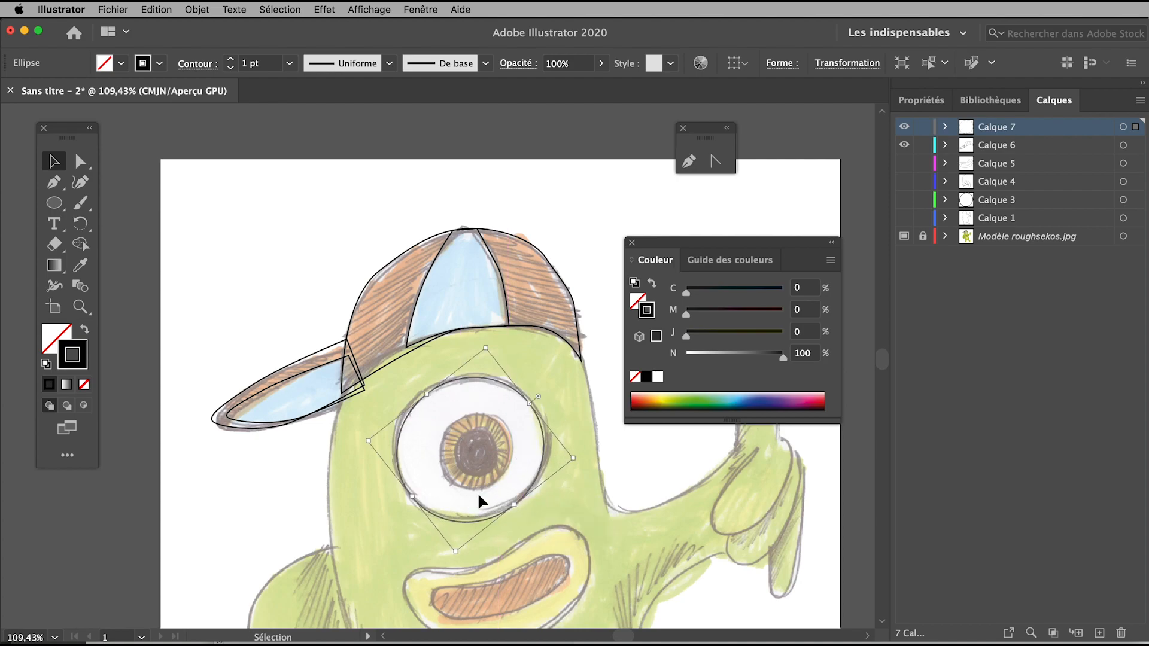
click(287, 487)
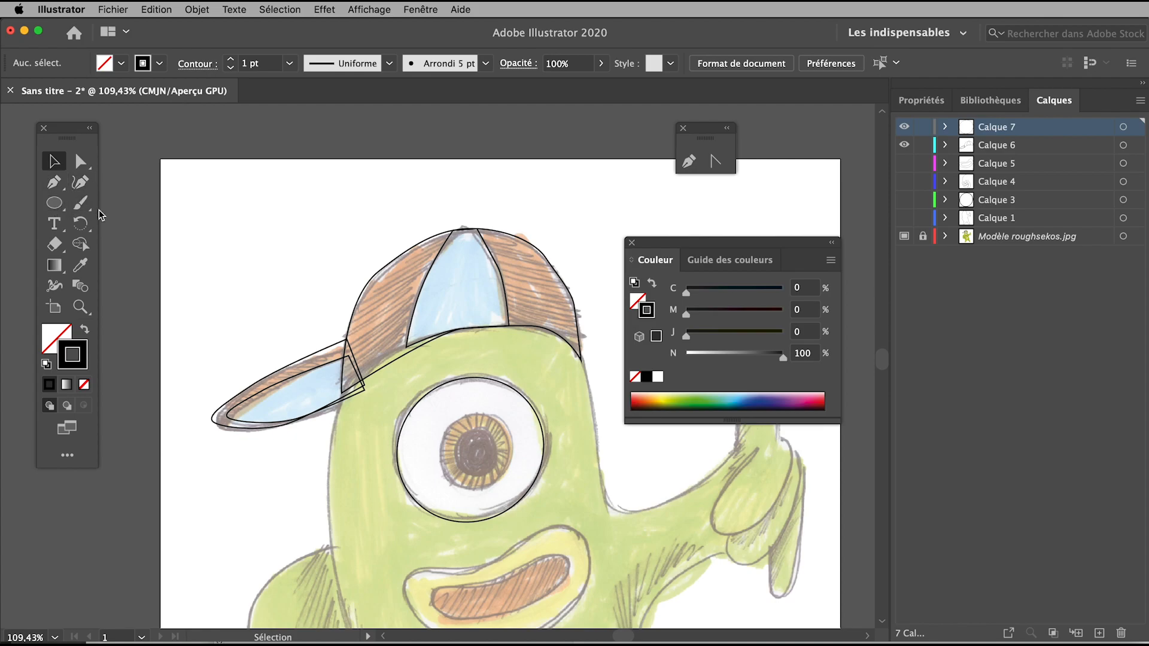
- Make scaled-down concentric copies of the eye outline for the iris and the pupil, then deselect them
click(446, 382)
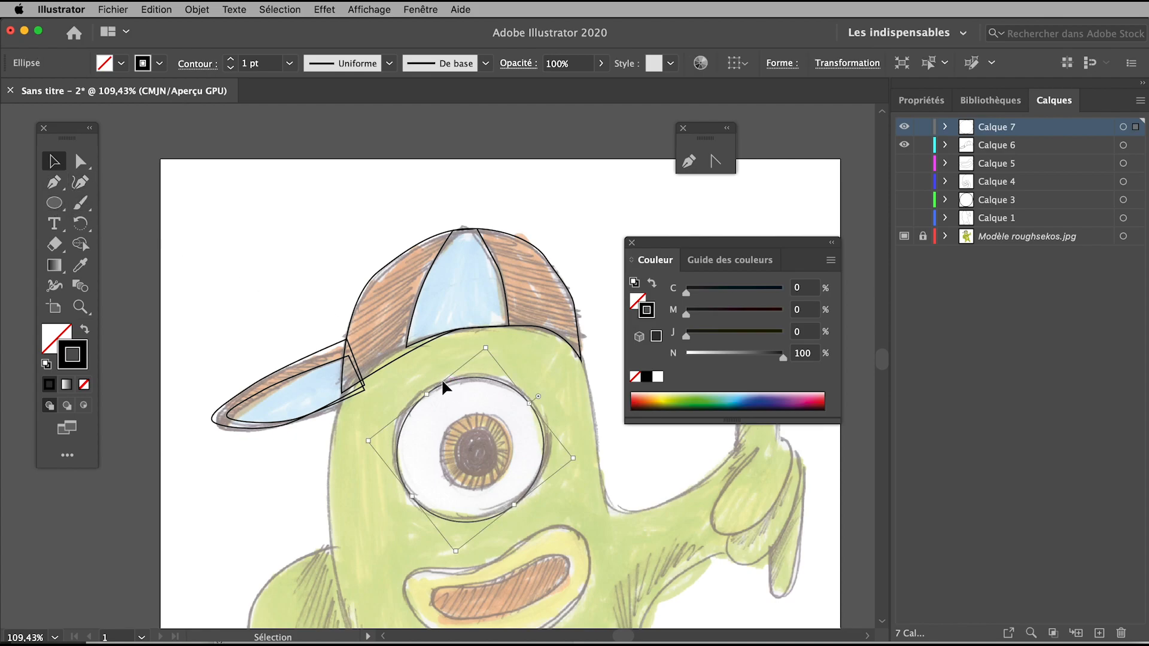
drag(443, 386, 462, 410)
drag(594, 483, 495, 437)
click(477, 407)
click(491, 431)
drag(490, 439, 526, 455)
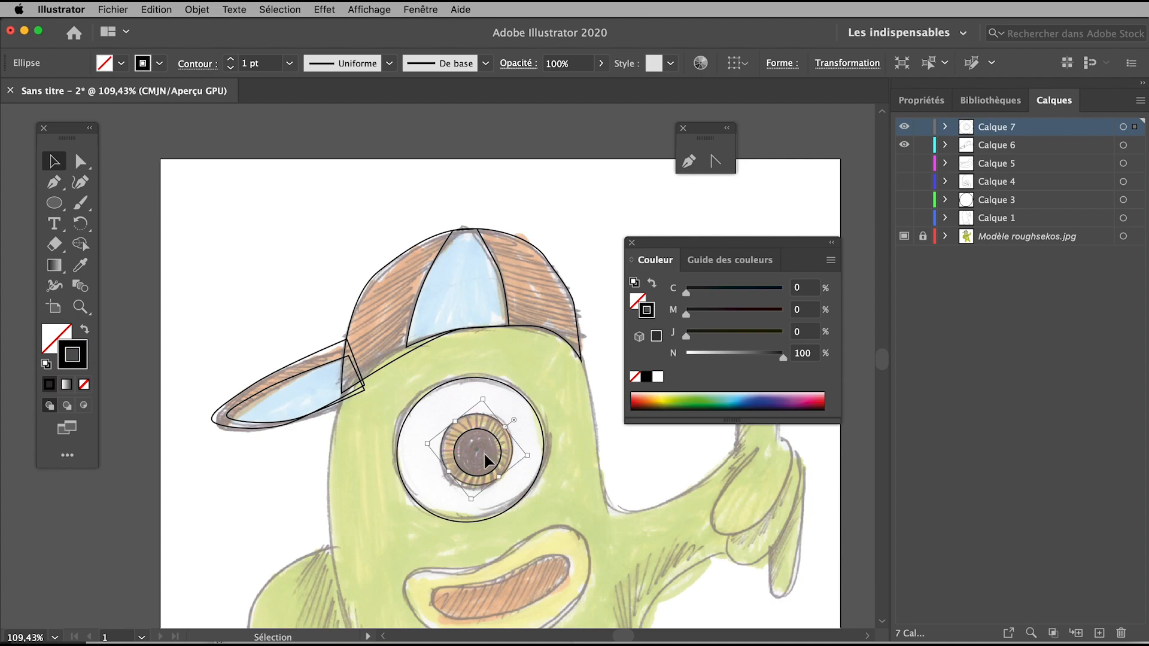
click(423, 417)
drag(465, 482, 466, 484)
click(287, 458)
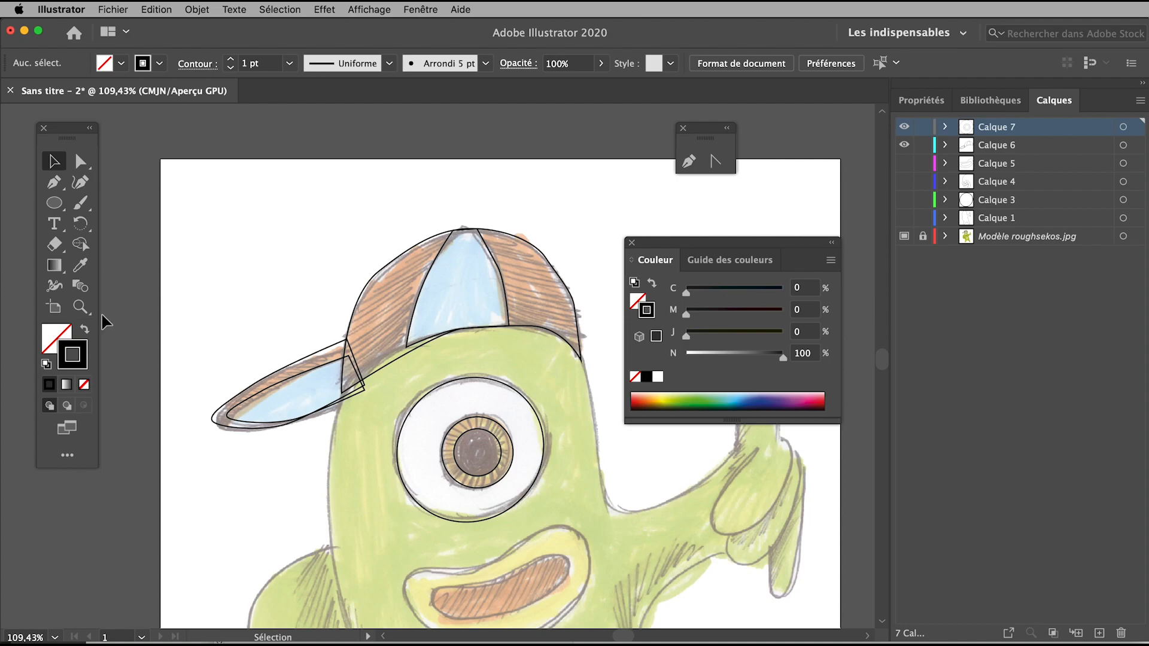
- Draw short radial strokes with the Line Segment tool all around the iris, between the pupil circle and the iris outline
click(84, 307)
drag(468, 449, 644, 475)
drag(690, 247, 821, 319)
drag(56, 203, 121, 290)
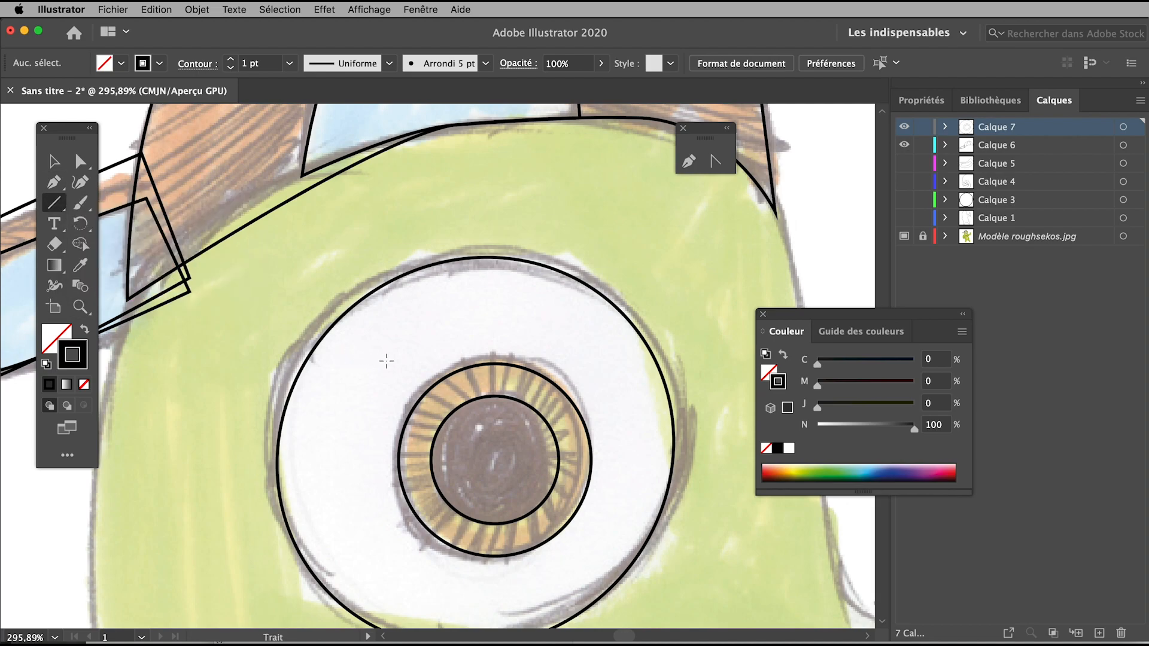
mouse_move(466, 367)
mouse_down()
mouse_move(477, 393)
mouse_move(456, 410)
mouse_move(468, 395)
mouse_up()
drag(403, 421, 437, 427)
mouse_move(491, 364)
mouse_down()
mouse_move(491, 395)
mouse_move(538, 392)
mouse_move(551, 407)
mouse_up()
mouse_move(560, 393)
mouse_down()
mouse_move(545, 417)
mouse_move(584, 470)
mouse_move(580, 504)
mouse_move(553, 534)
mouse_move(515, 546)
mouse_move(484, 548)
mouse_move(446, 534)
mouse_move(429, 503)
mouse_move(411, 507)
mouse_move(401, 435)
mouse_up()
click(59, 161)
click(235, 286)
- Show layers Calque 5, Calque 4, Calque 3 and Calque 1 again, and add a new layer above Calque 7
key(super+minus)
key(super+minus)
key(super+minus)
key(super+minus)
key(super+minus)
key(super+minus)
key(super+minus)
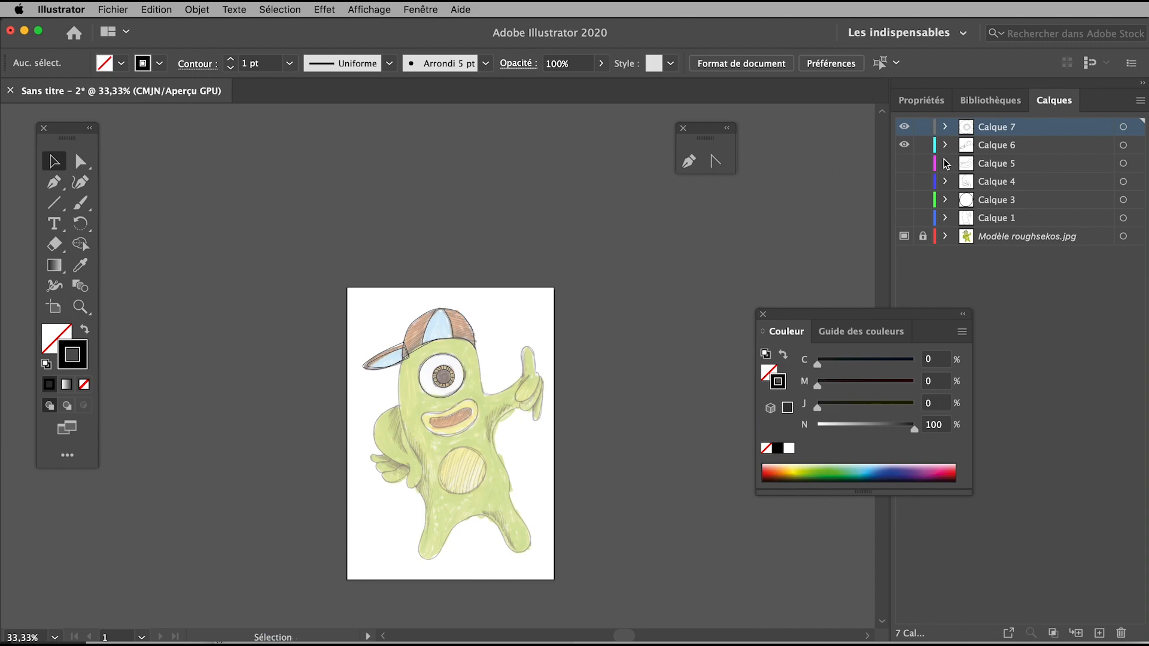
drag(905, 171, 905, 226)
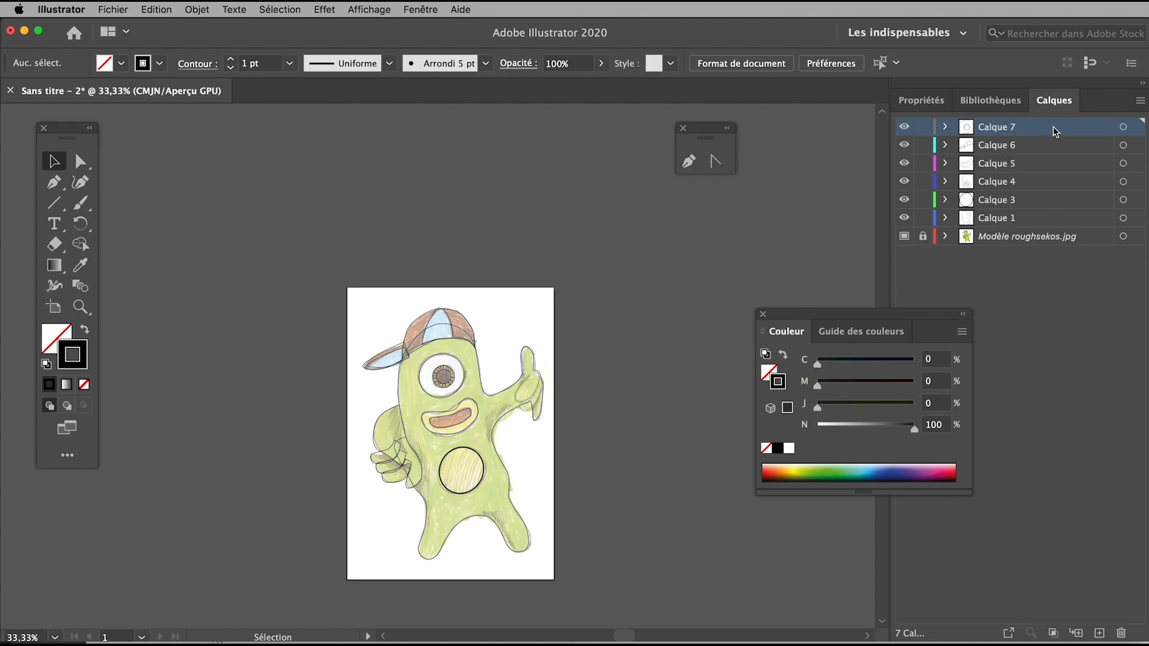
click(1099, 633)
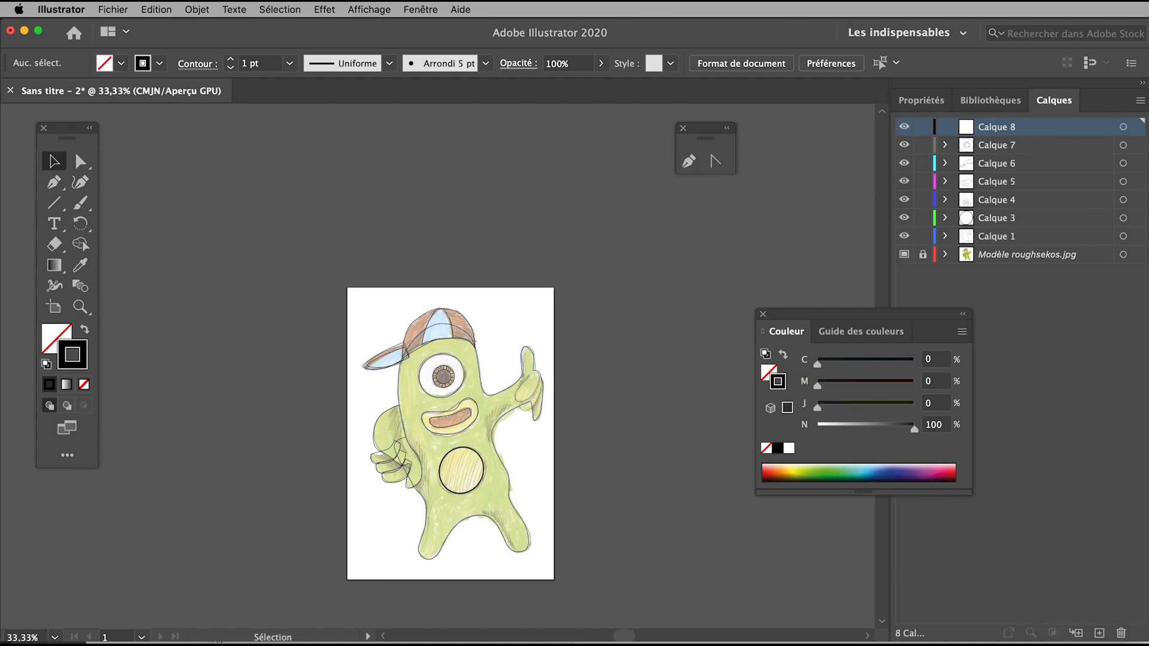
- Trace the large folded finger of the raised hand as an open Pen path on layer Calque 8
click(80, 305)
drag(526, 363, 778, 644)
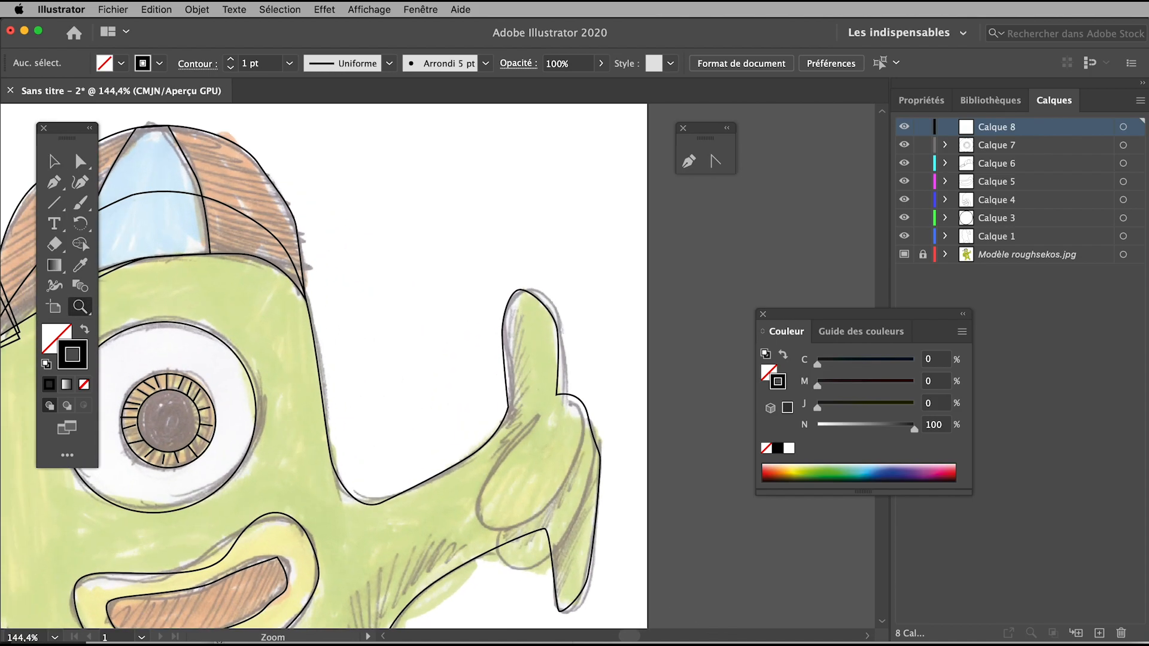
click(53, 182)
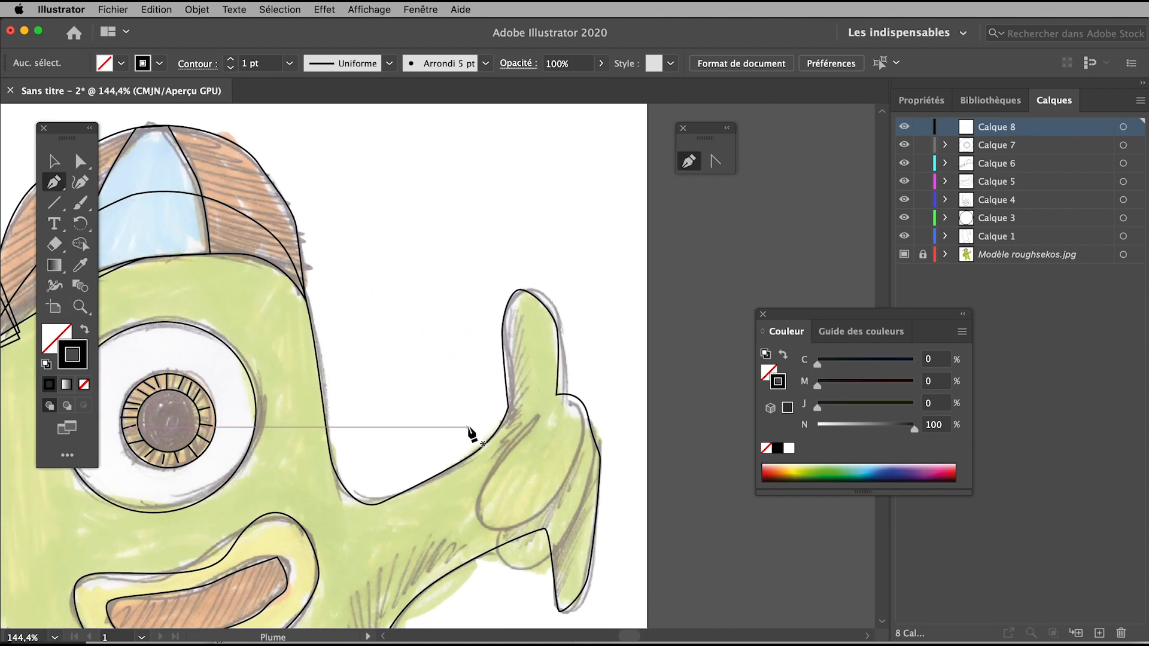
click(539, 417)
drag(496, 463, 549, 510)
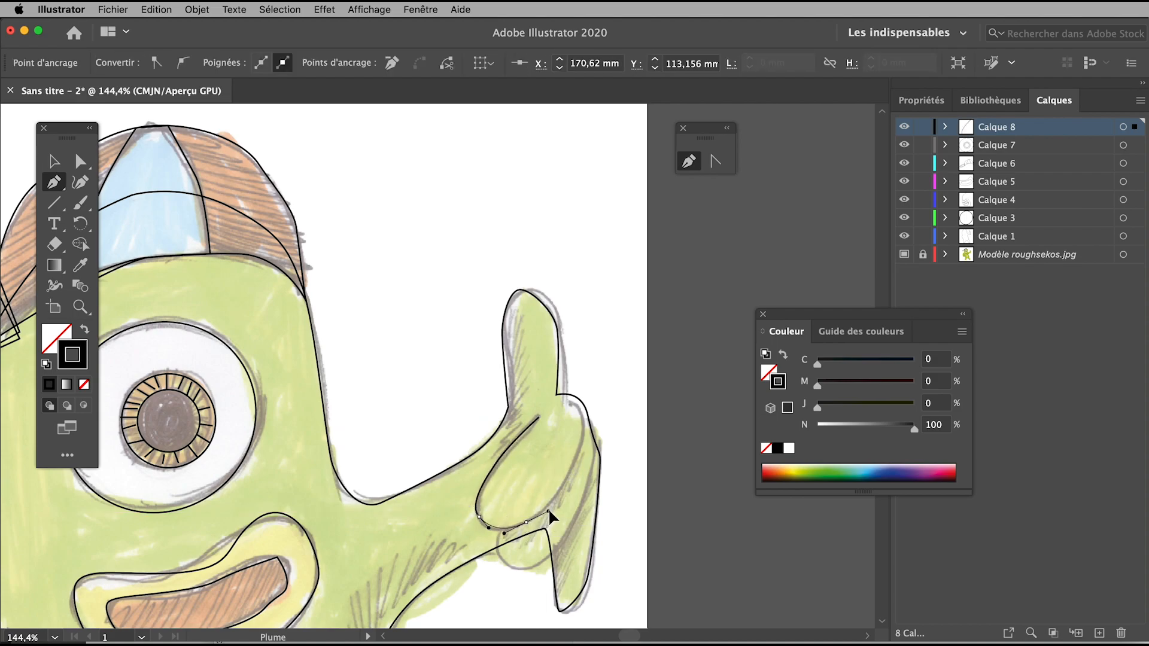
drag(570, 471, 573, 405)
drag(572, 403, 538, 417)
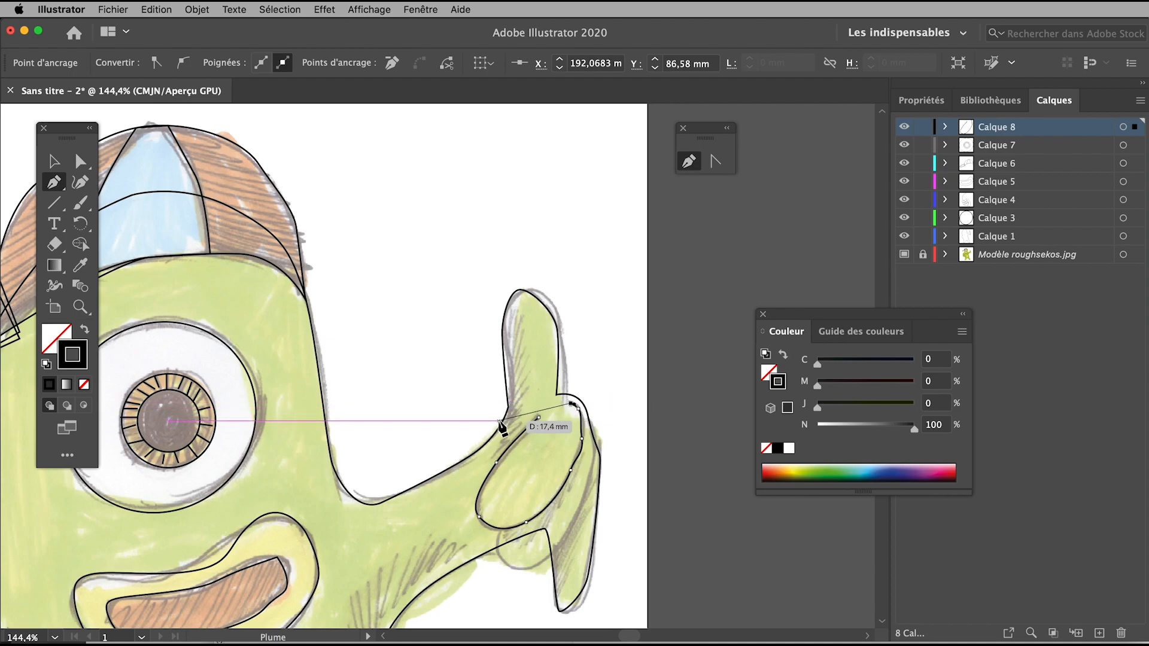
- Adjust the curve handle at the anchor on the folded finger's outer side and turn off snapping to points (Magnétisme du point)
click(53, 161)
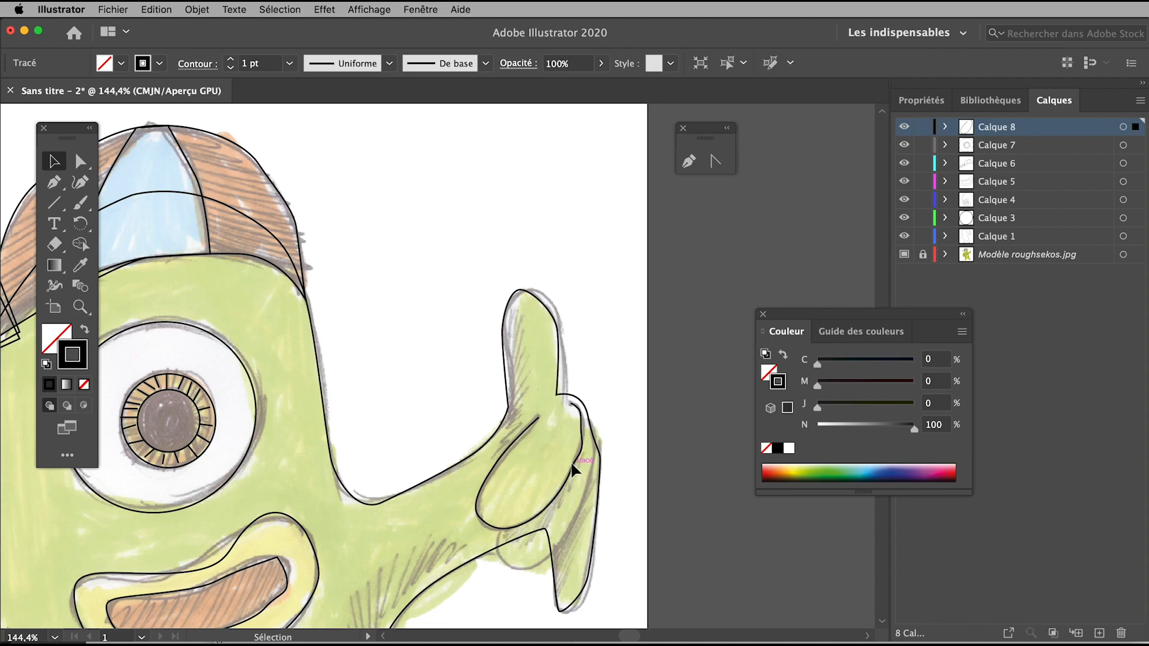
click(80, 161)
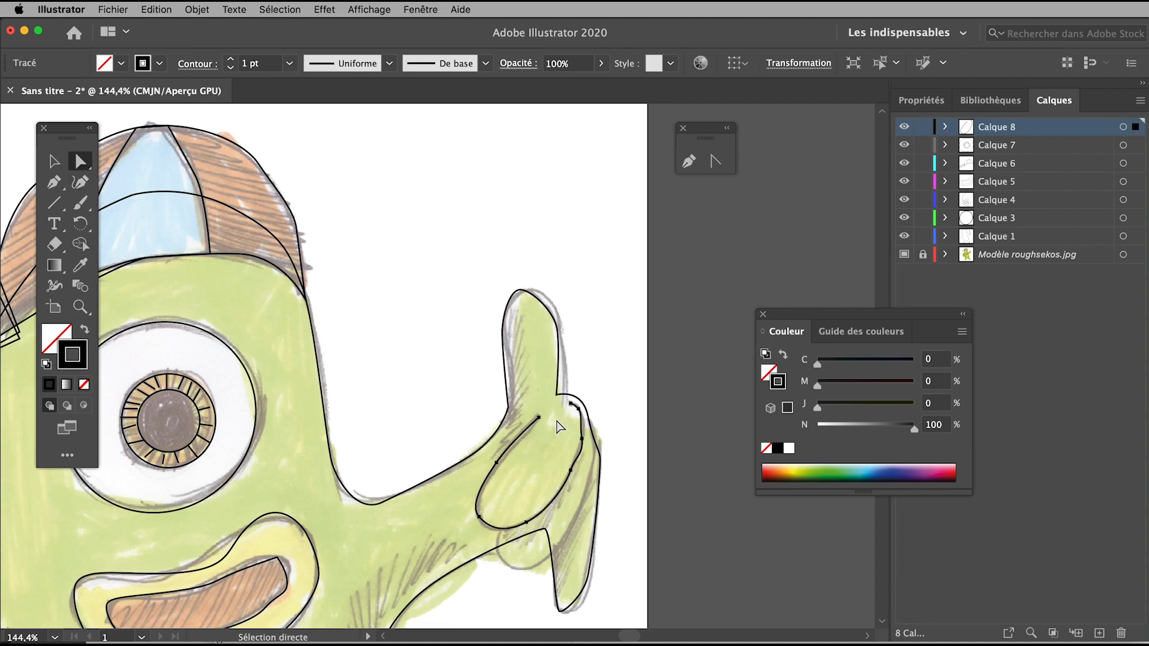
click(571, 472)
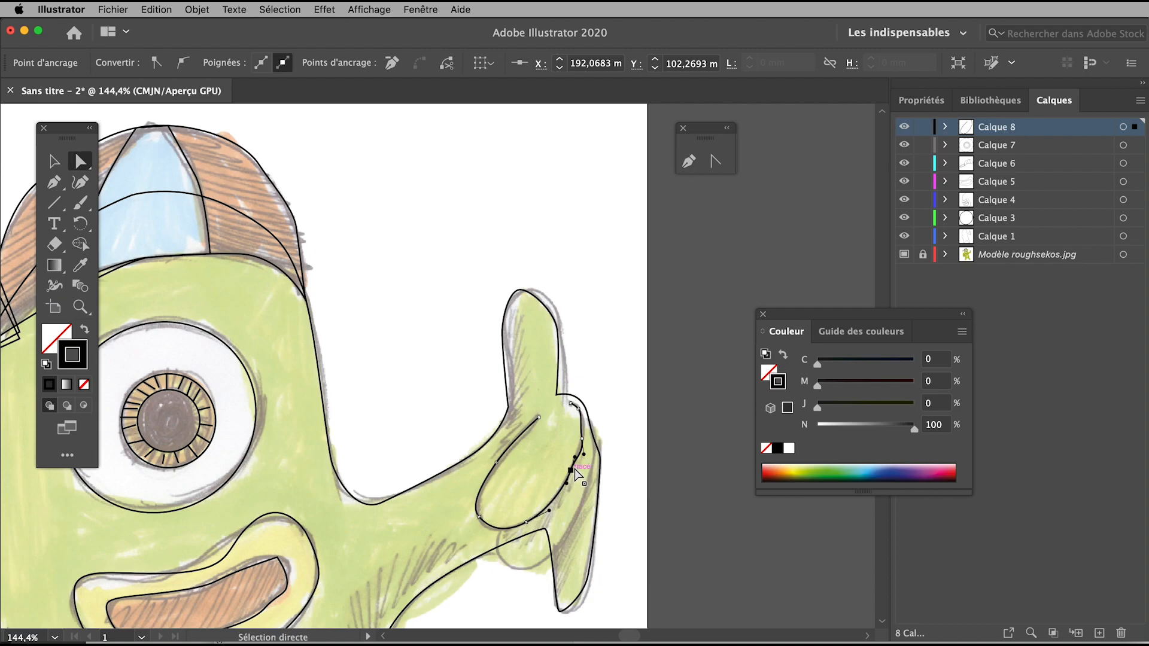
drag(584, 453, 580, 452)
click(373, 8)
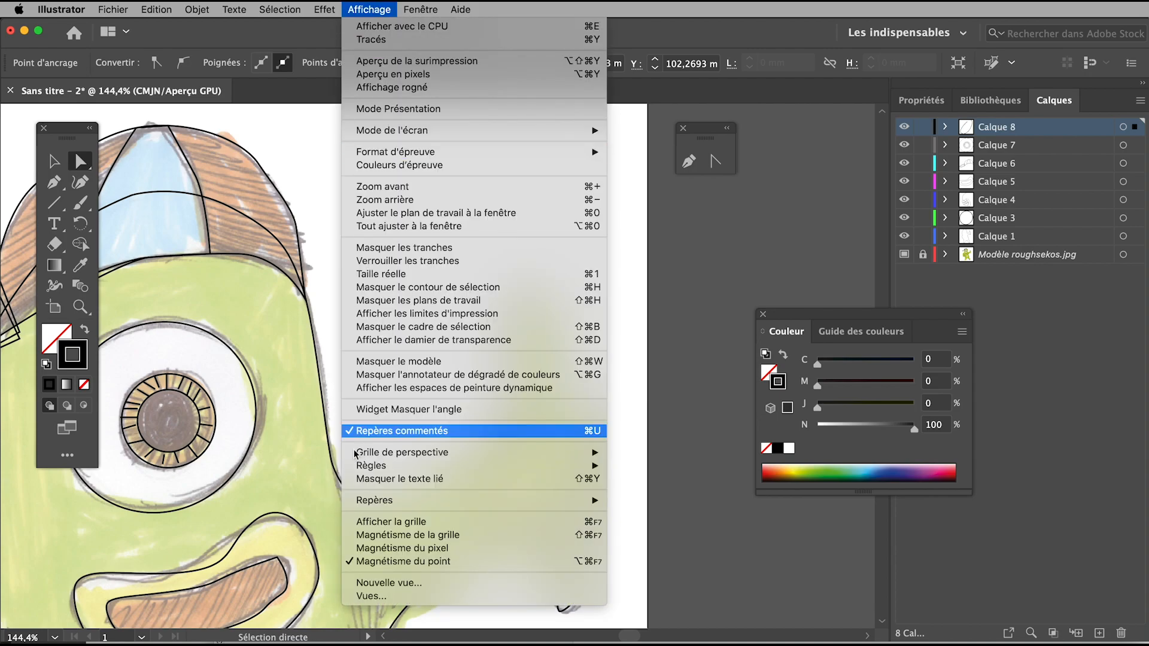
click(352, 566)
click(394, 386)
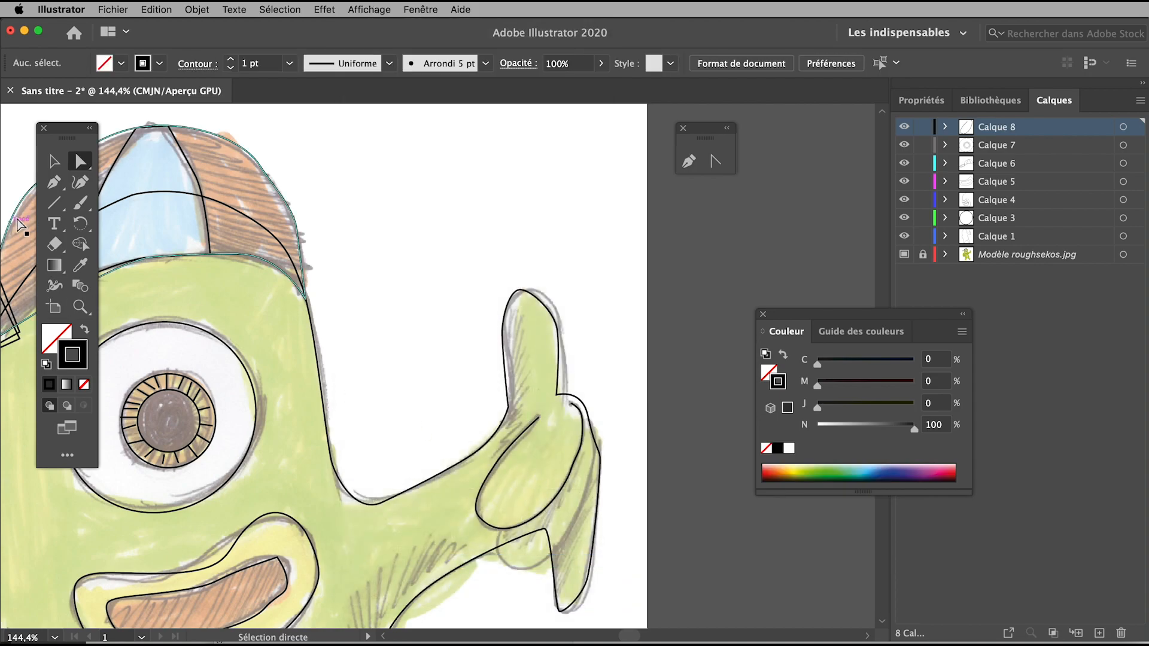
- Duplicate the folded finger's path slightly below and outward to form the second finger, and deselect it
click(56, 167)
click(563, 485)
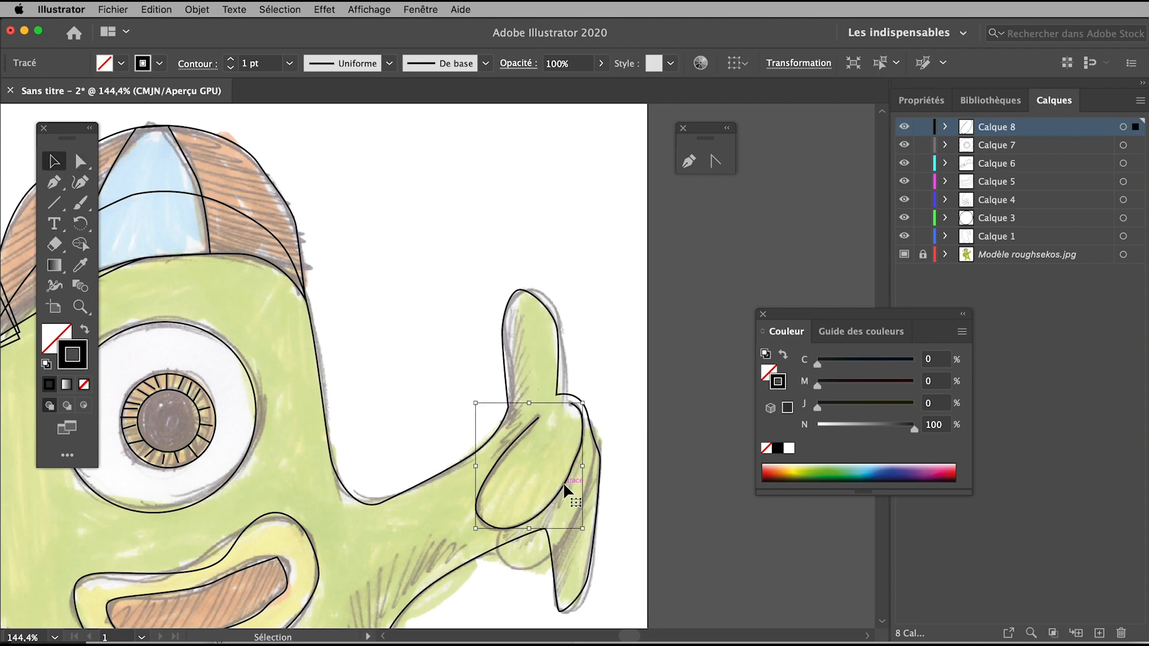
drag(567, 490, 580, 528)
click(433, 353)
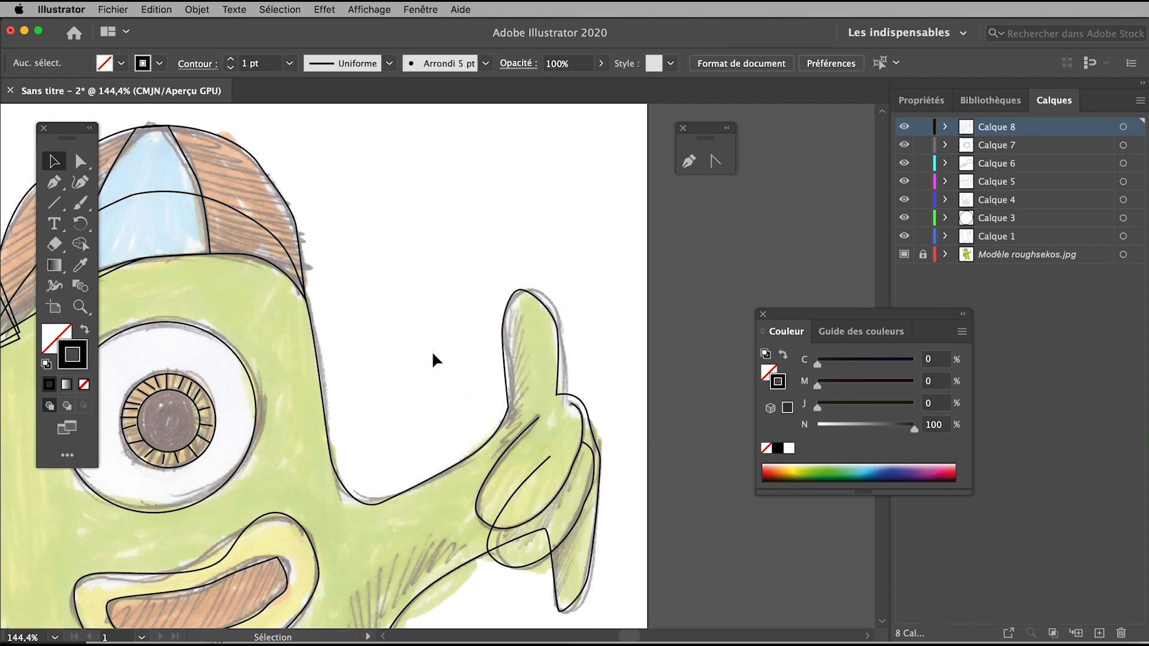
- Unlock the template layer Modèle roughsekos.jpg and hide it so only the traced line art is displayed
scroll(433, 353, down, 1)
key(super+minus)
key(super+minus)
key(super+minus)
key(super+minus)
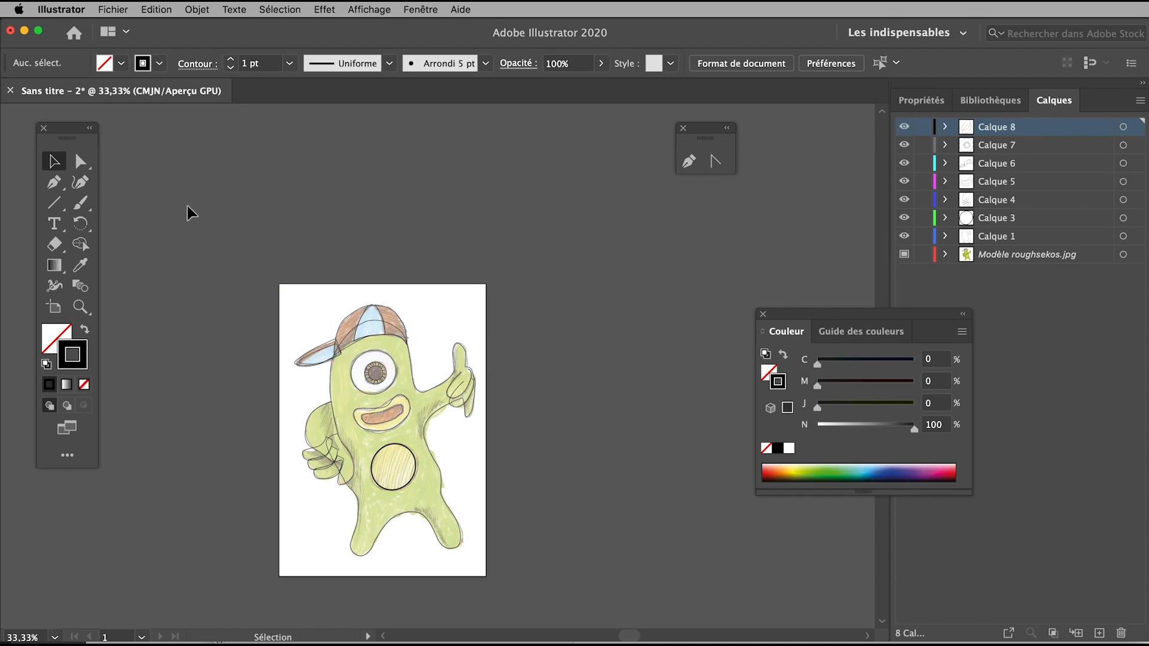
drag(495, 580, 519, 570)
click(656, 369)
click(904, 254)
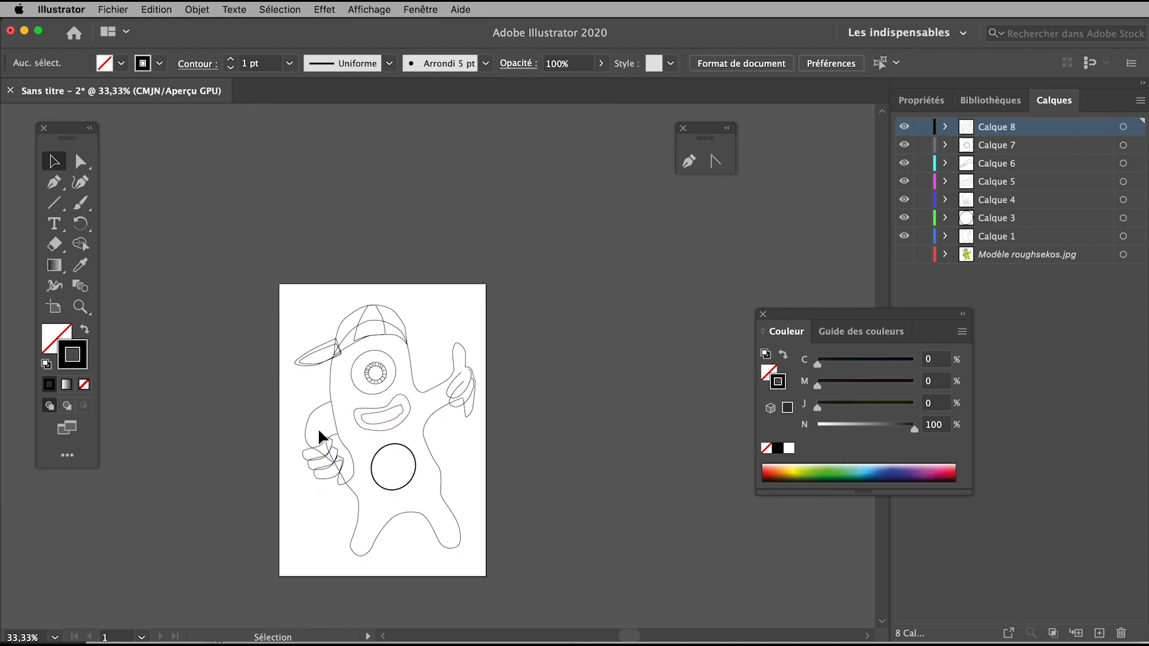
- Redisplay the template layer Modèle roughsekos.jpg, move the Couleur panel above the artboard, and open the Nuancier panel, enlarged beside the artboard
click(903, 254)
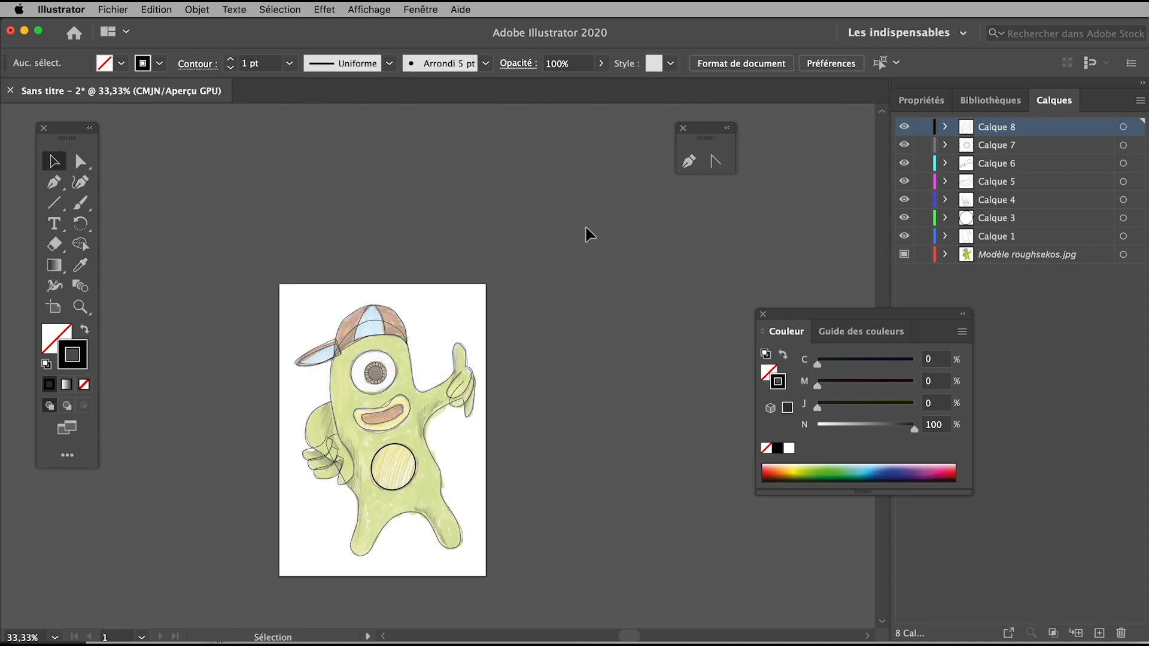
drag(827, 313, 493, 91)
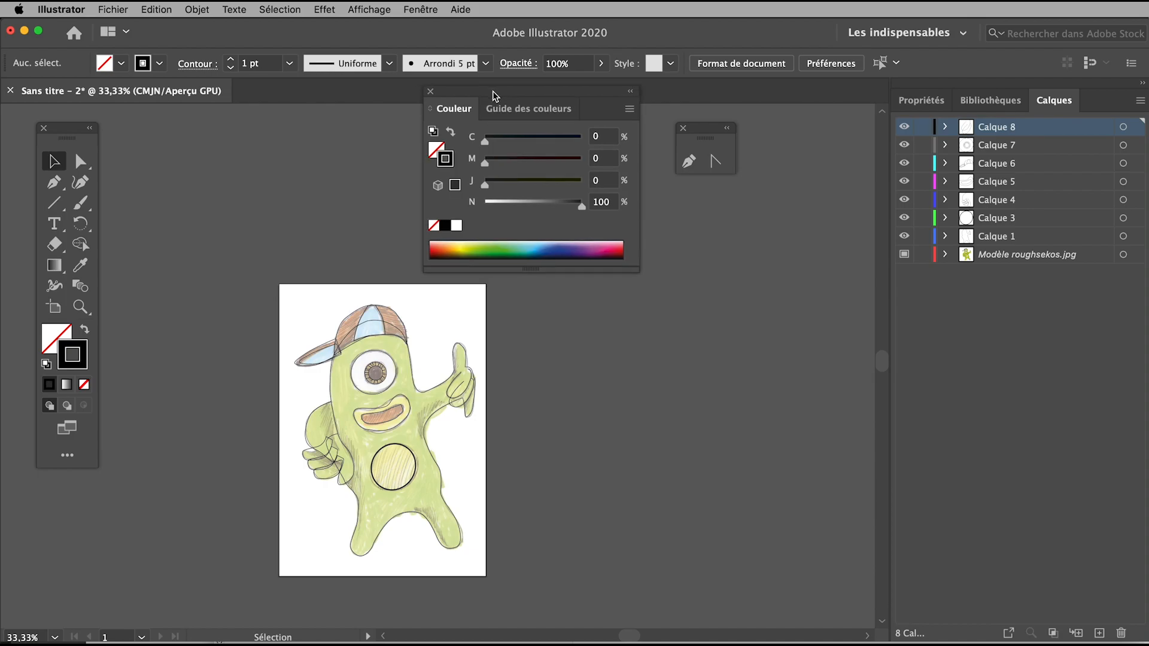
click(420, 10)
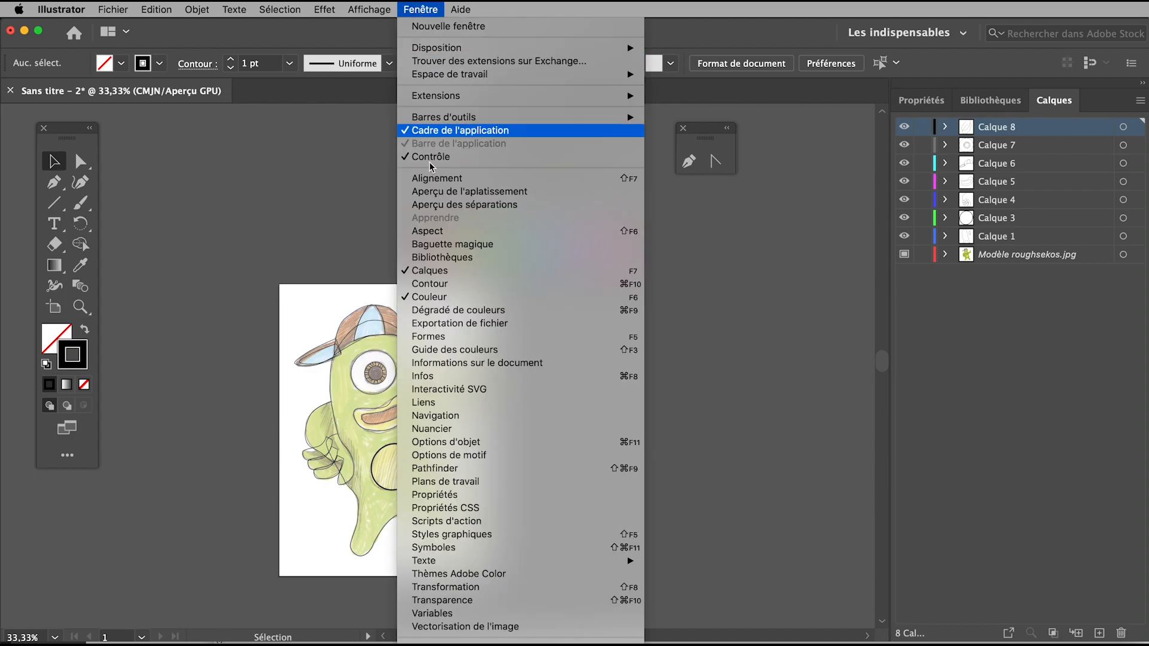
click(432, 430)
drag(684, 144, 777, 218)
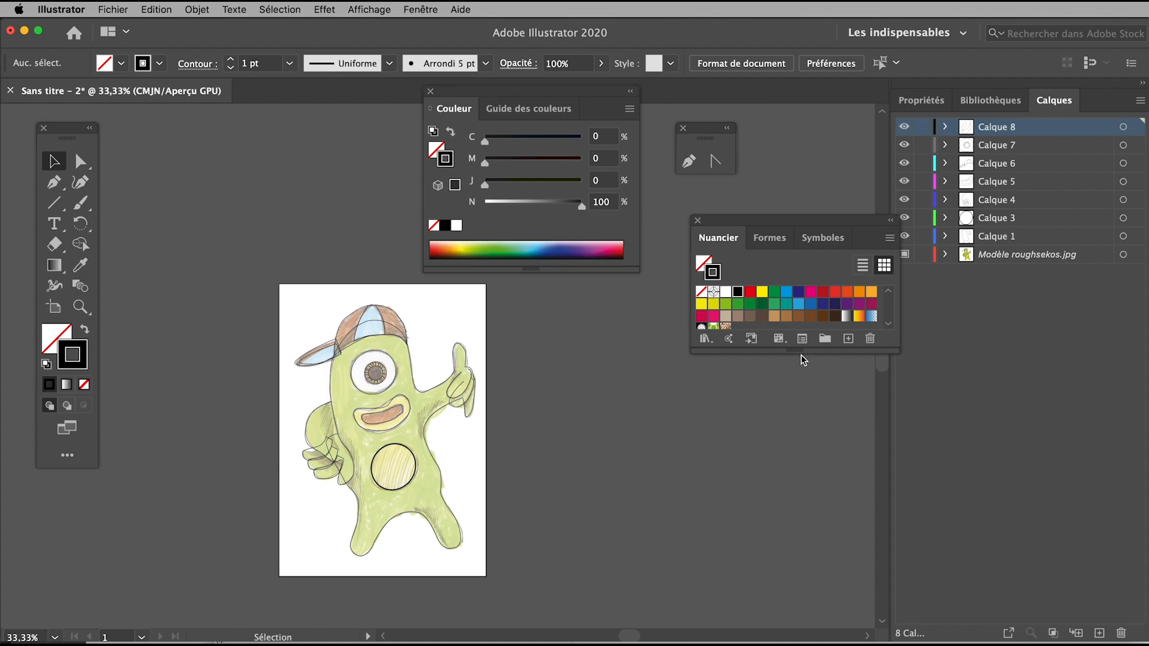
drag(797, 352, 796, 516)
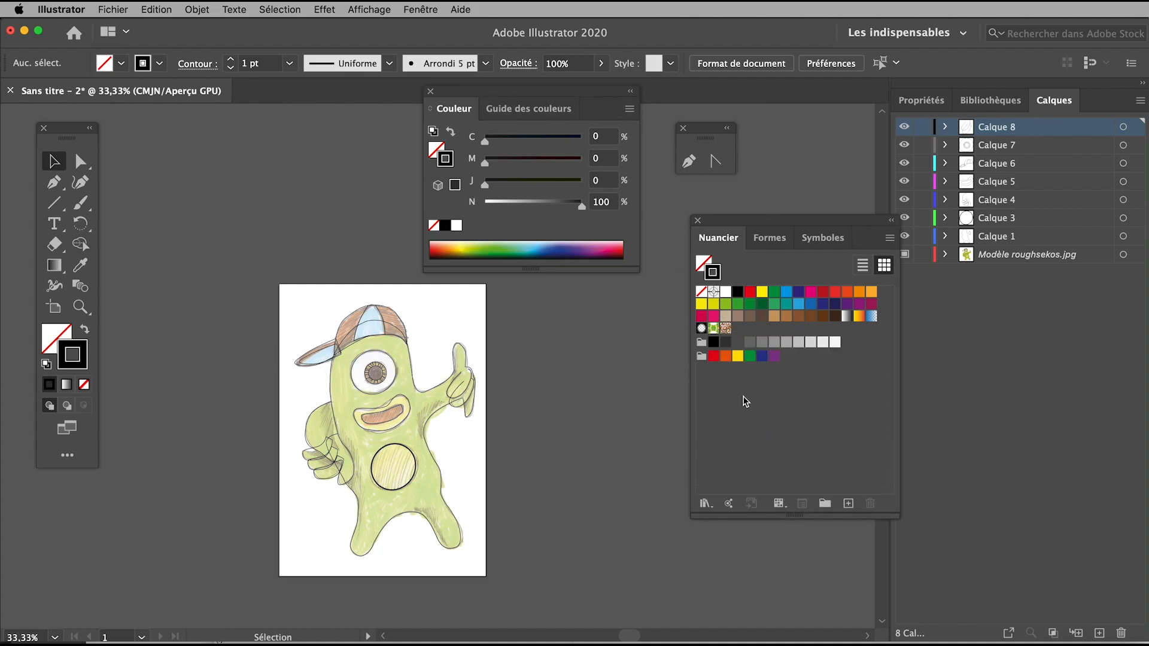
drag(745, 239, 727, 217)
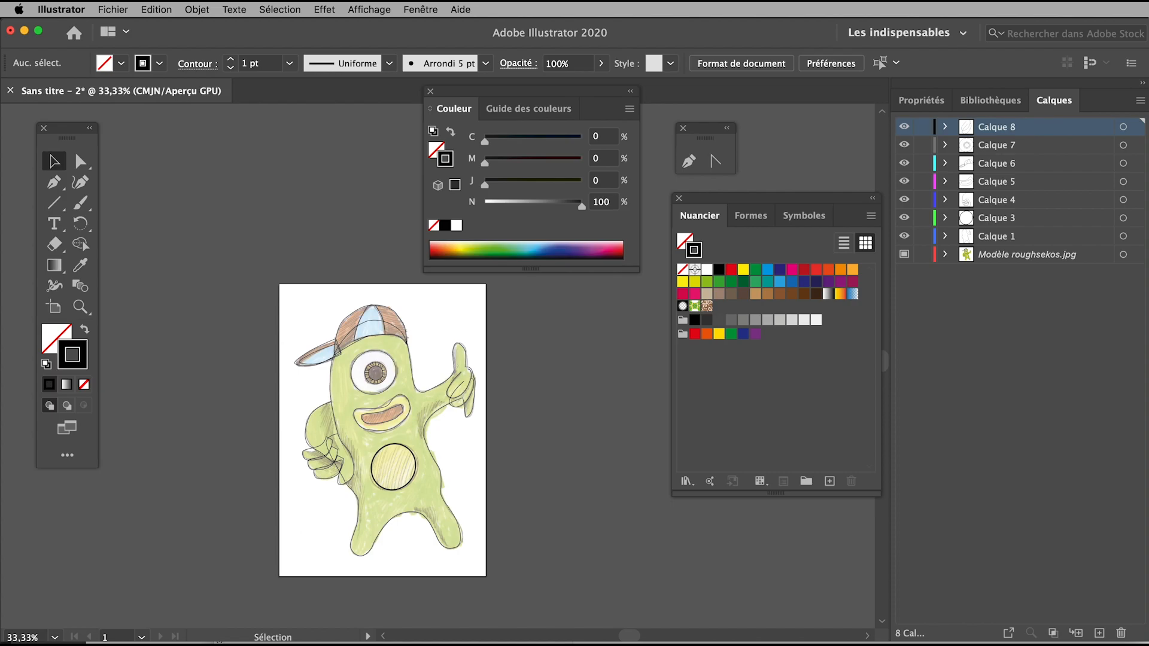
- Switch to Acrobat Pro DC and open the recent file UP2_SUJET16.pdf
key(super+Tab)
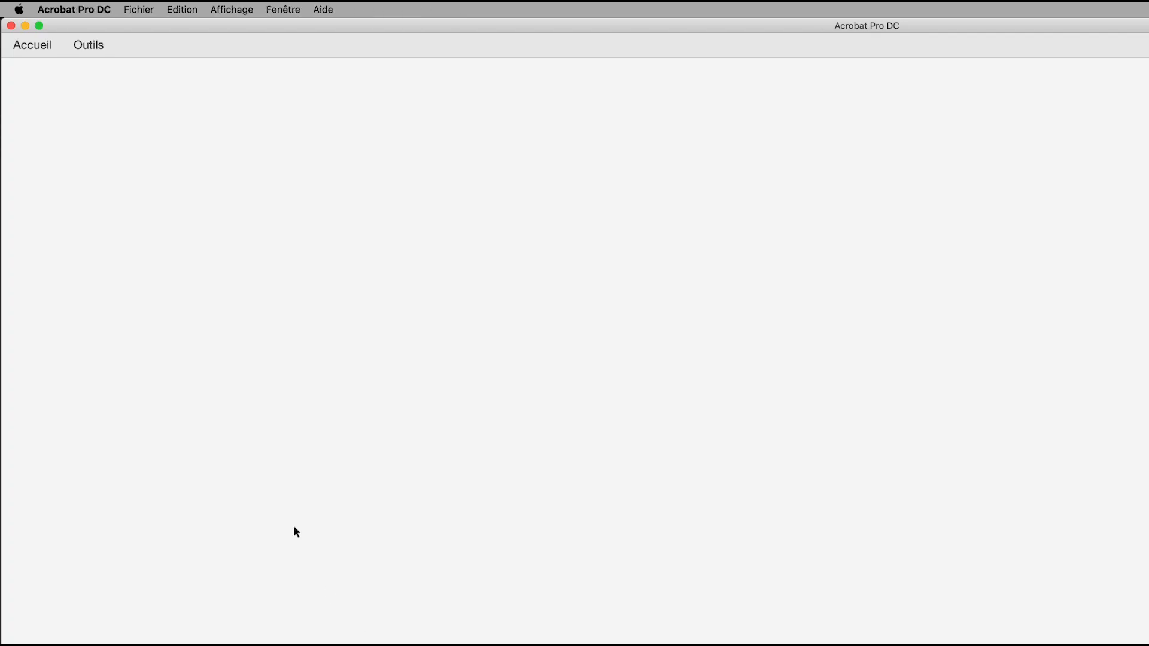
click(128, 10)
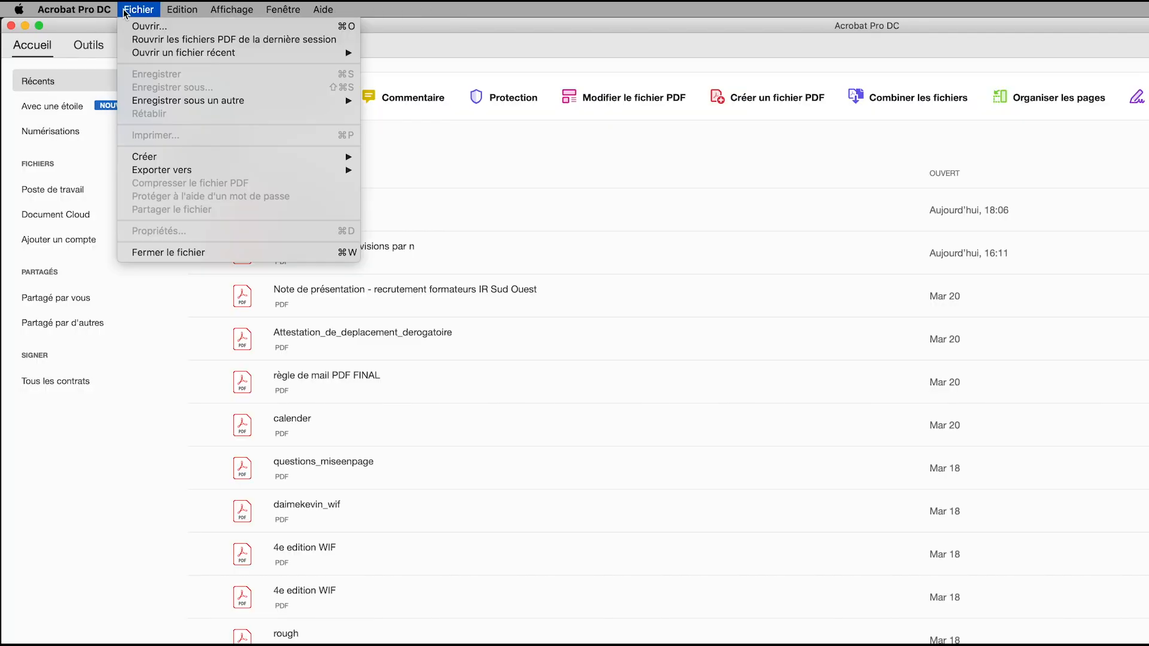
mouse_move(142, 53)
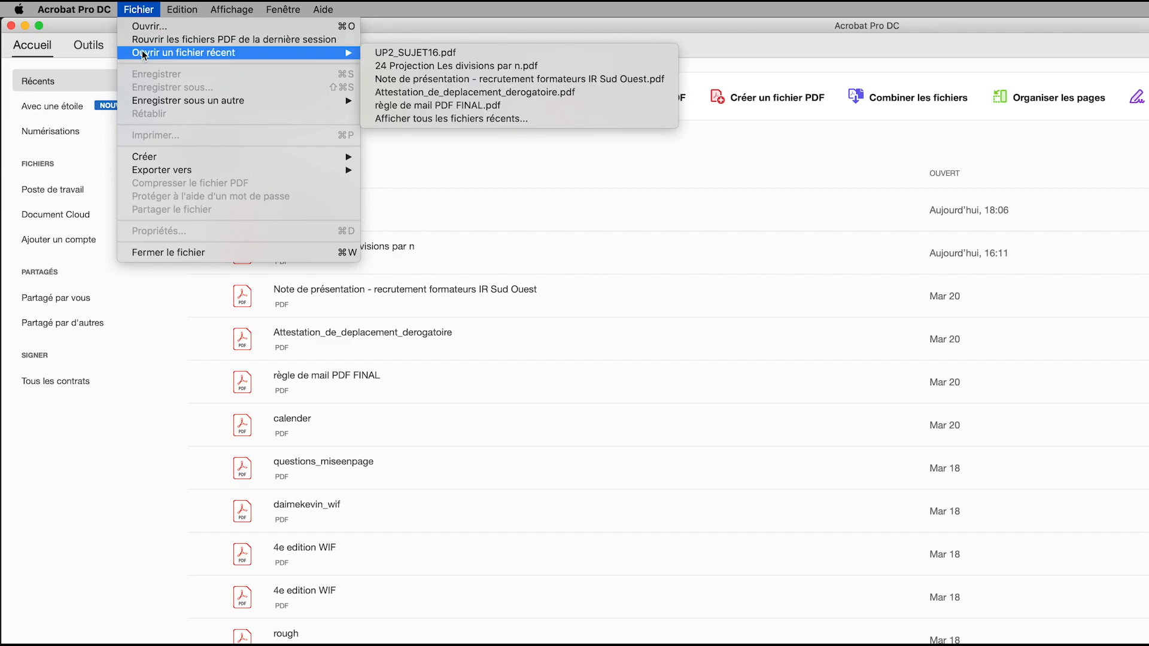
click(382, 52)
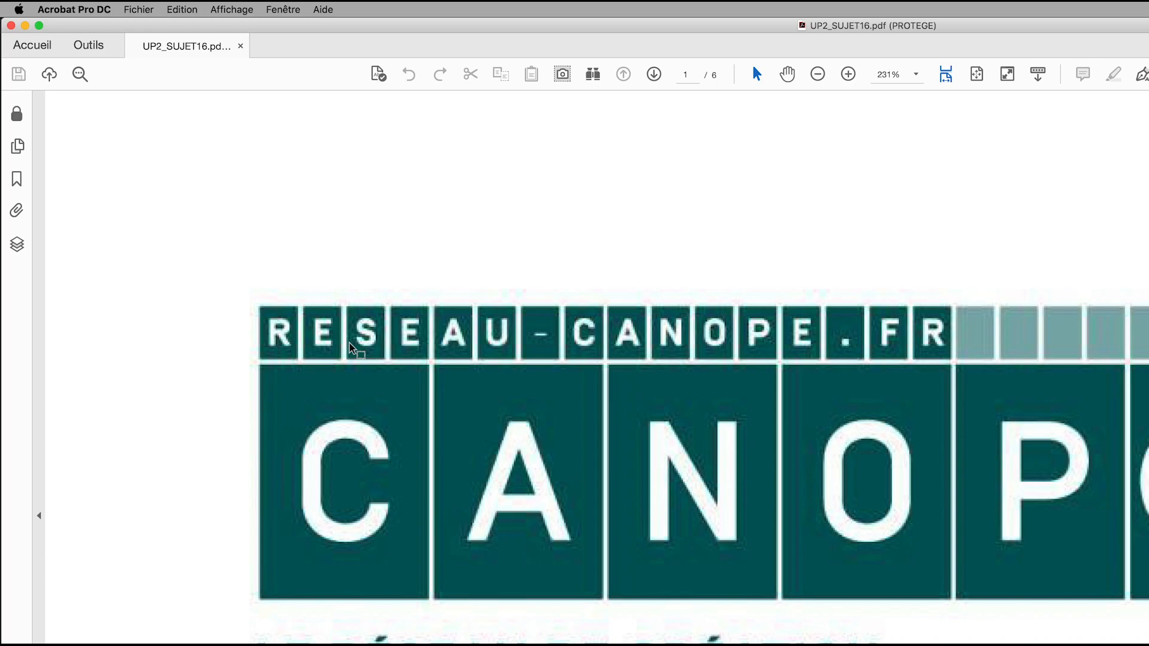
- Find the rough of the new Sékos figurine in the PDF and take a screenshot of it with its surrounding colour values
scroll(351, 344, down, 5)
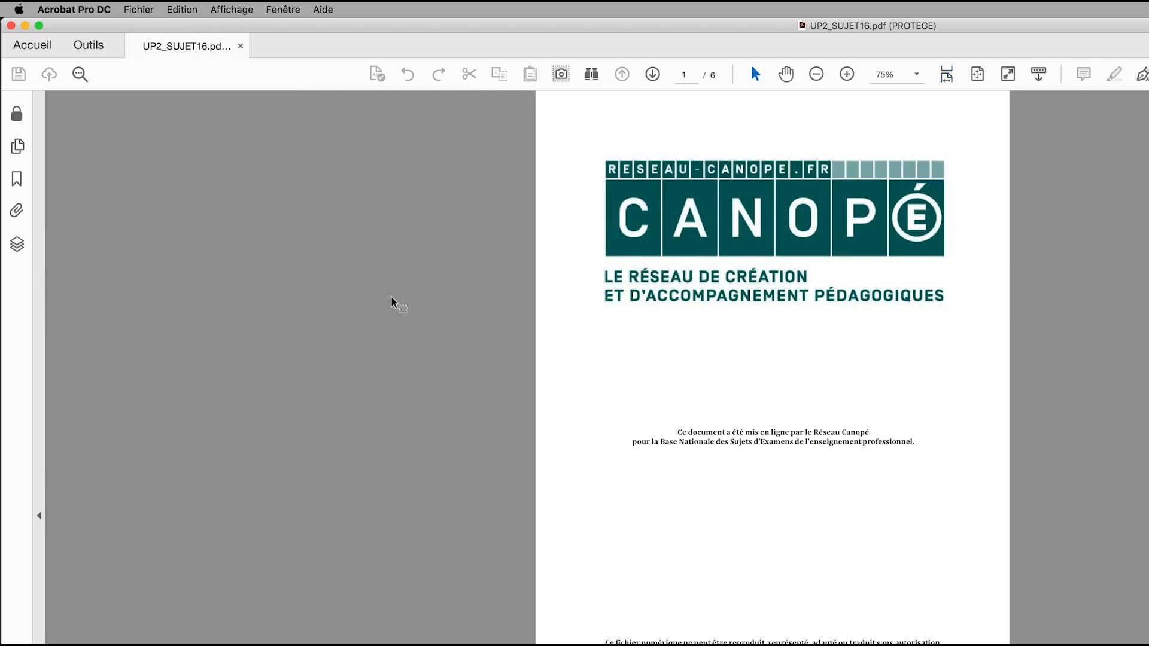
drag(649, 379, 289, 85)
scroll(380, 239, down, 12)
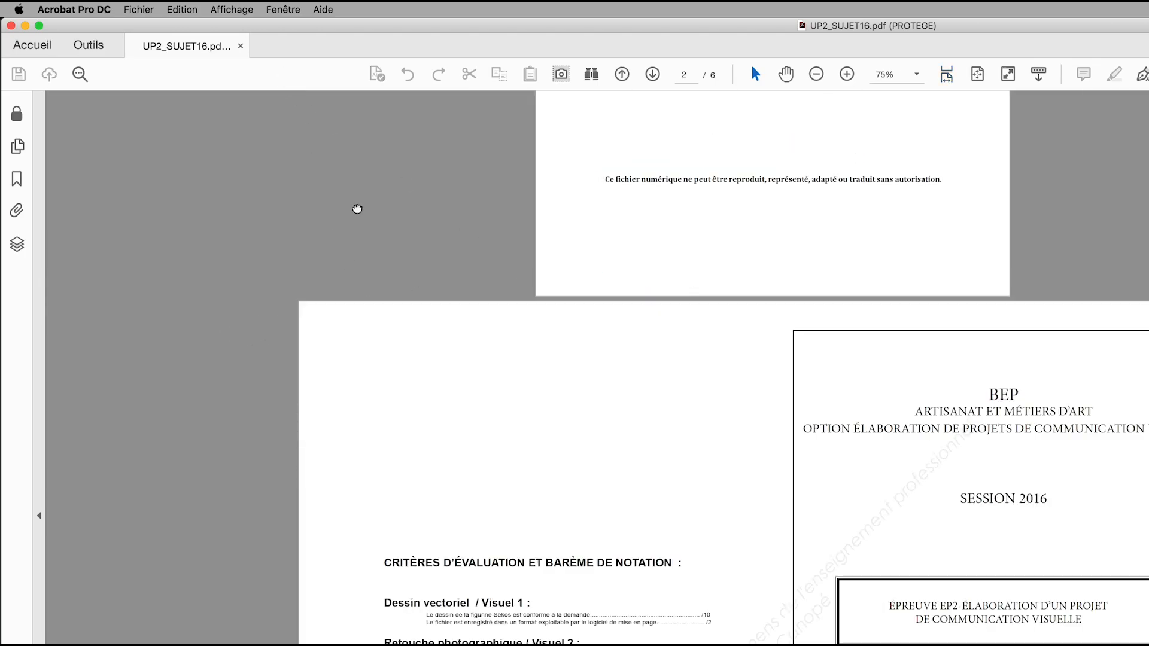
scroll(573, 492, down, 18)
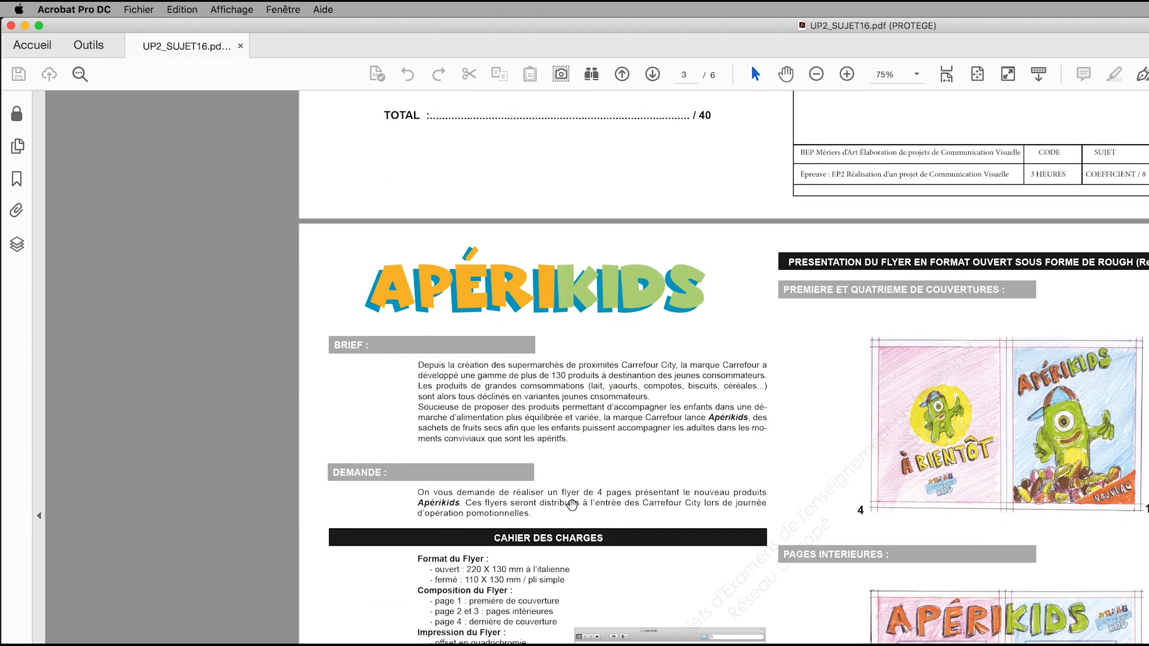
scroll(434, 323, down, 4)
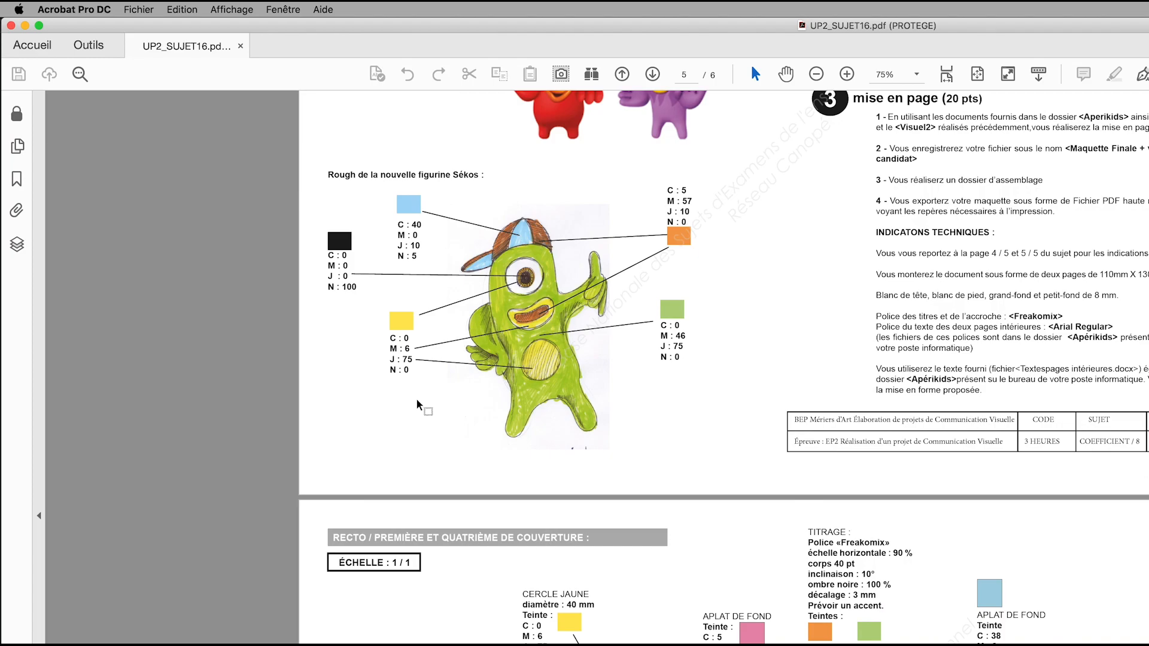
drag(313, 153, 731, 453)
- Switch back to Illustrator and make the template layer Modèle roughsekos.jpg the active layer
key(super+Tab)
click(113, 9)
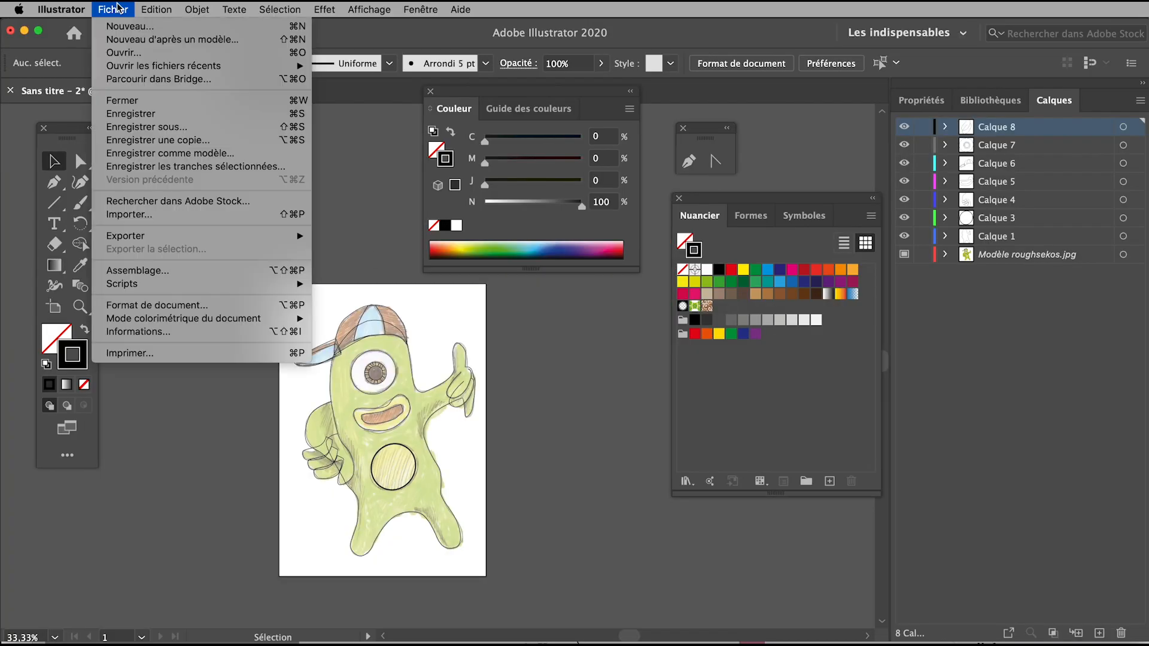
click(1124, 444)
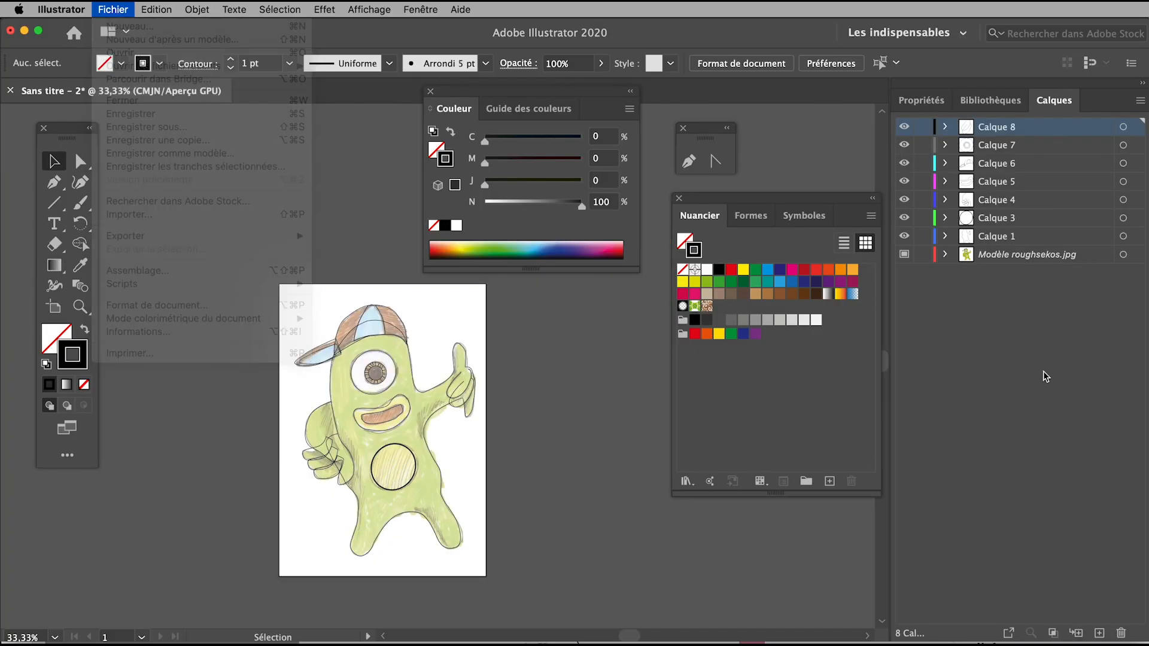
click(1017, 260)
- Import Capture d'écran 2020-03-23 à 18.25.05 from the Bureau folder and place it against the artboard's left side, bottom edges aligned
click(111, 9)
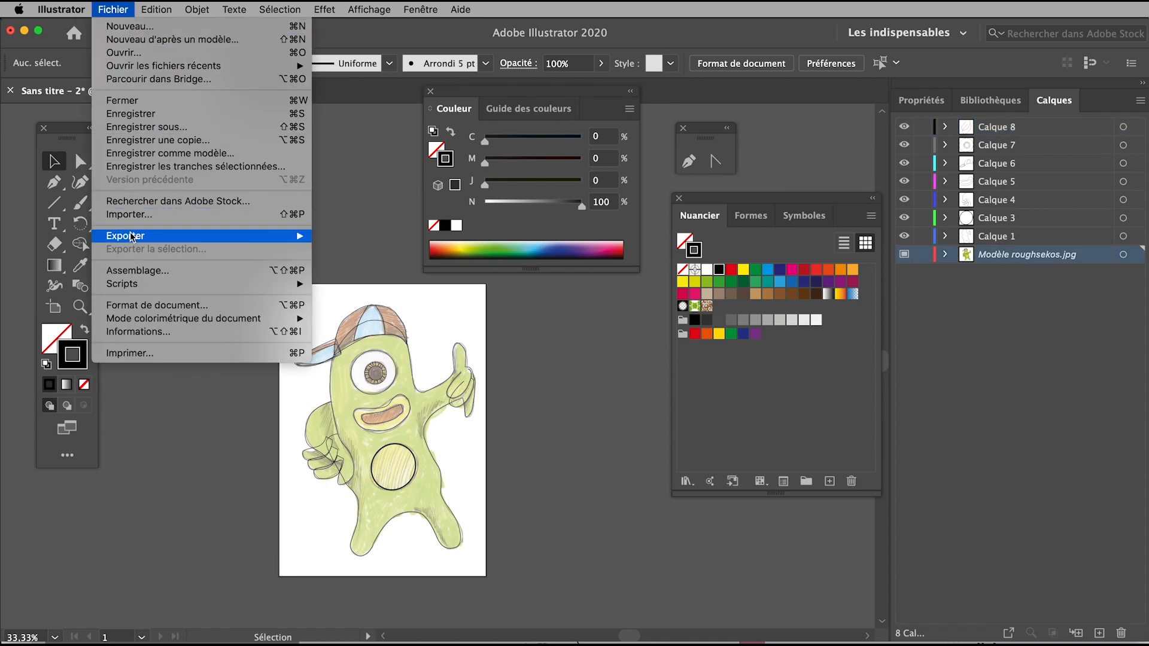
click(126, 214)
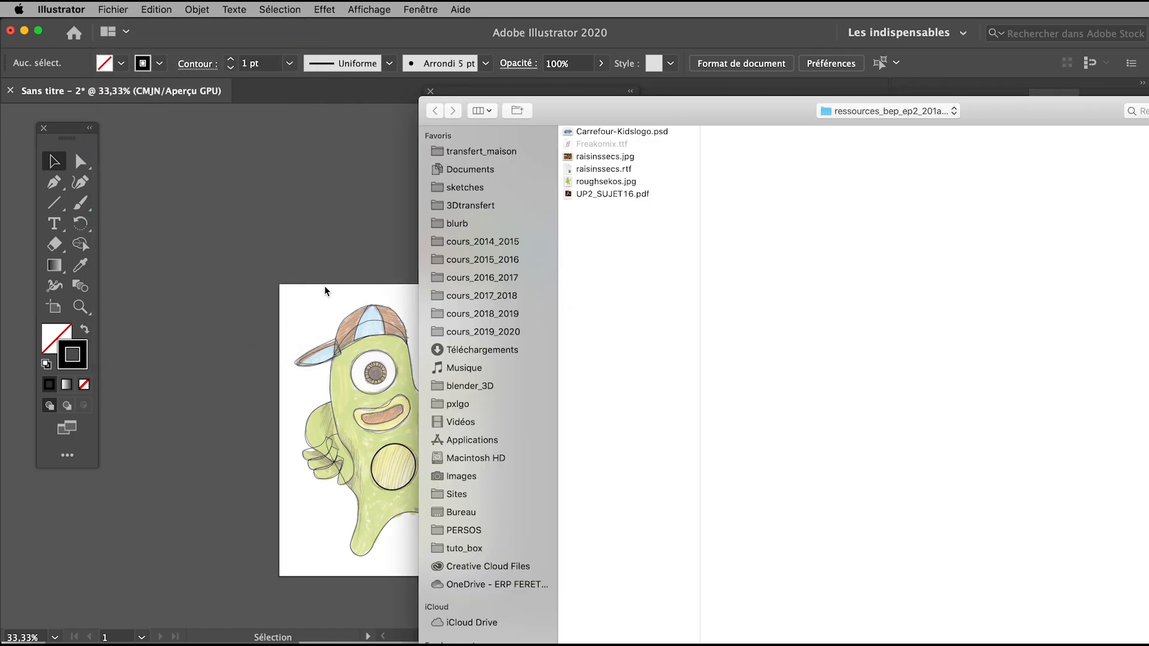
click(584, 183)
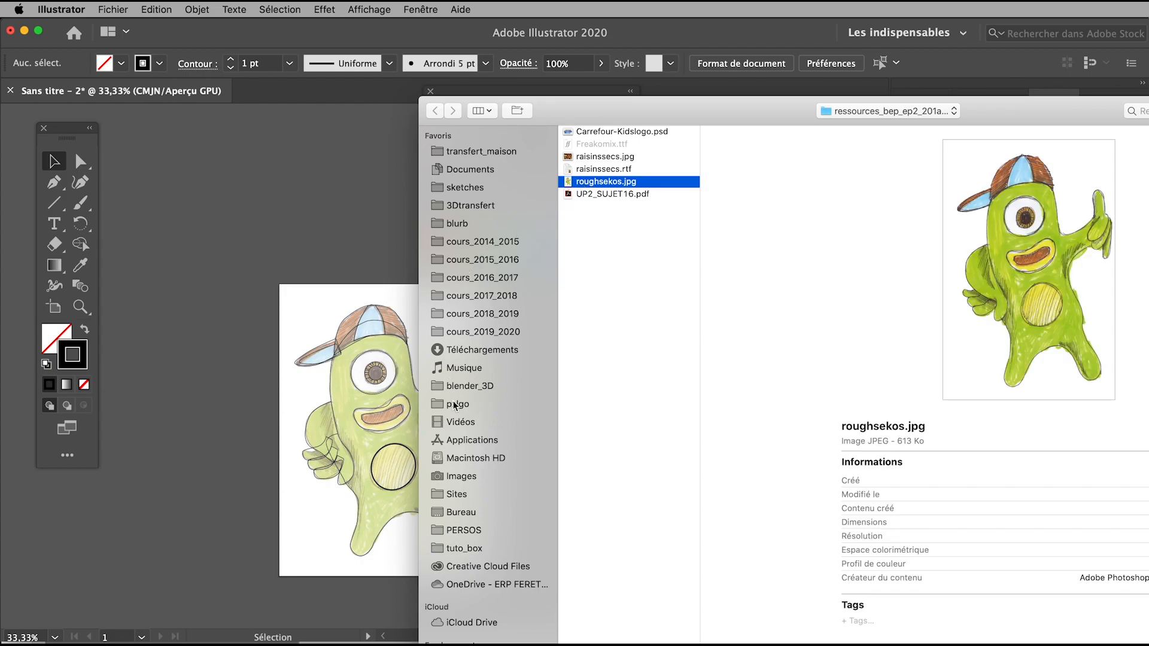
click(448, 509)
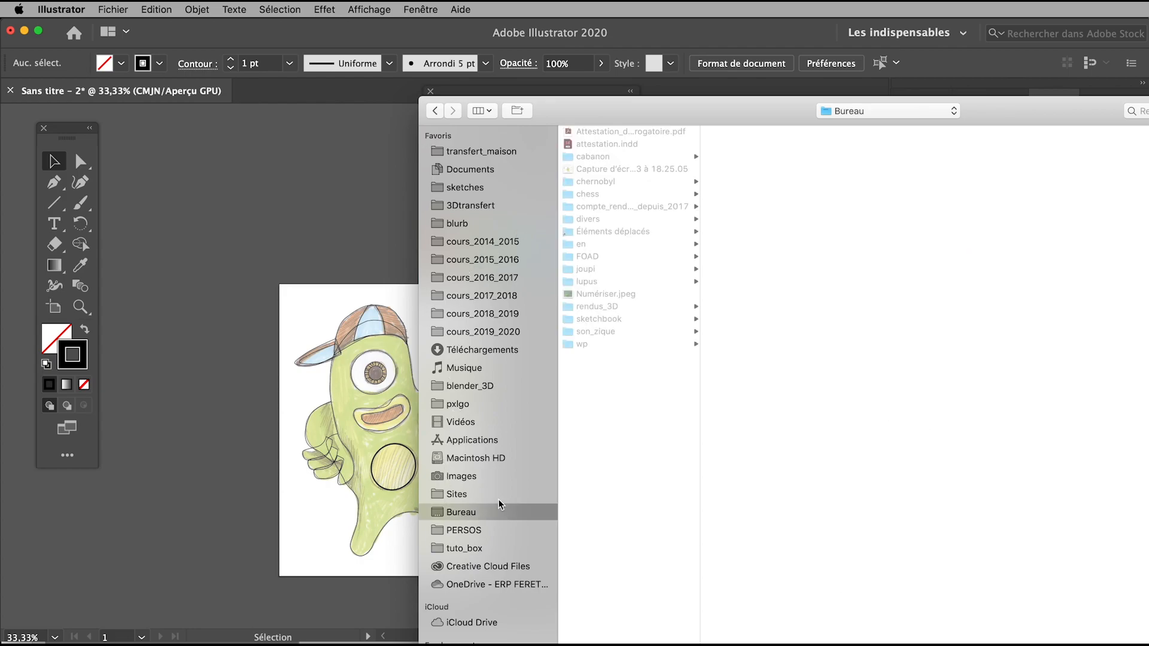
click(579, 170)
double_click(709, 107)
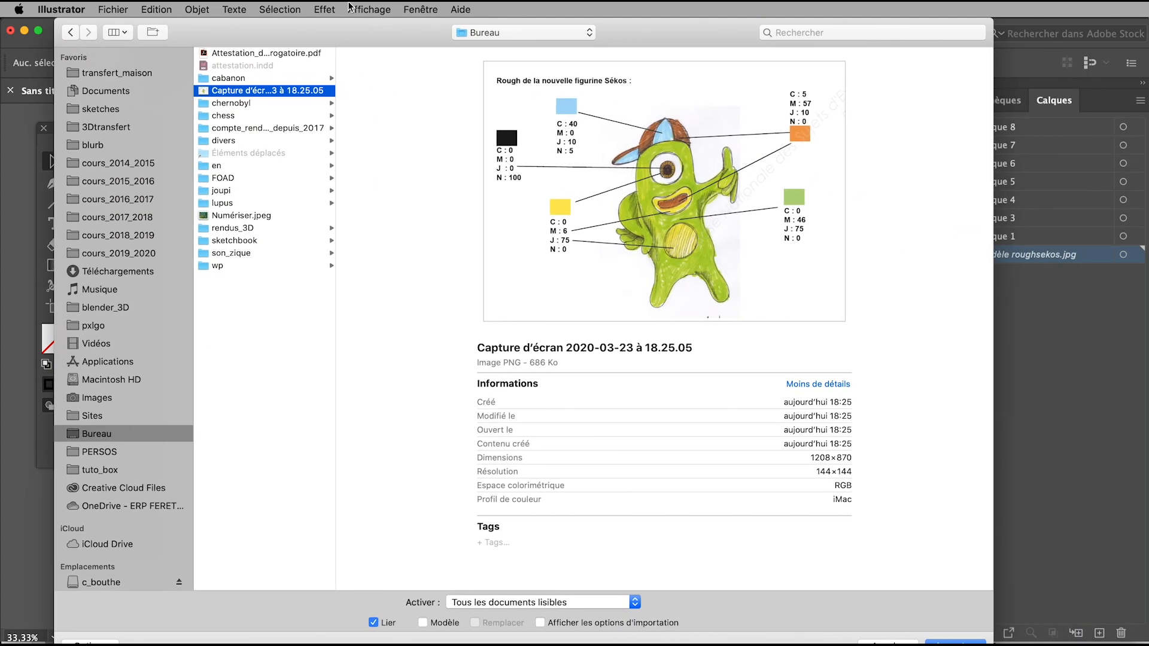
key(Return)
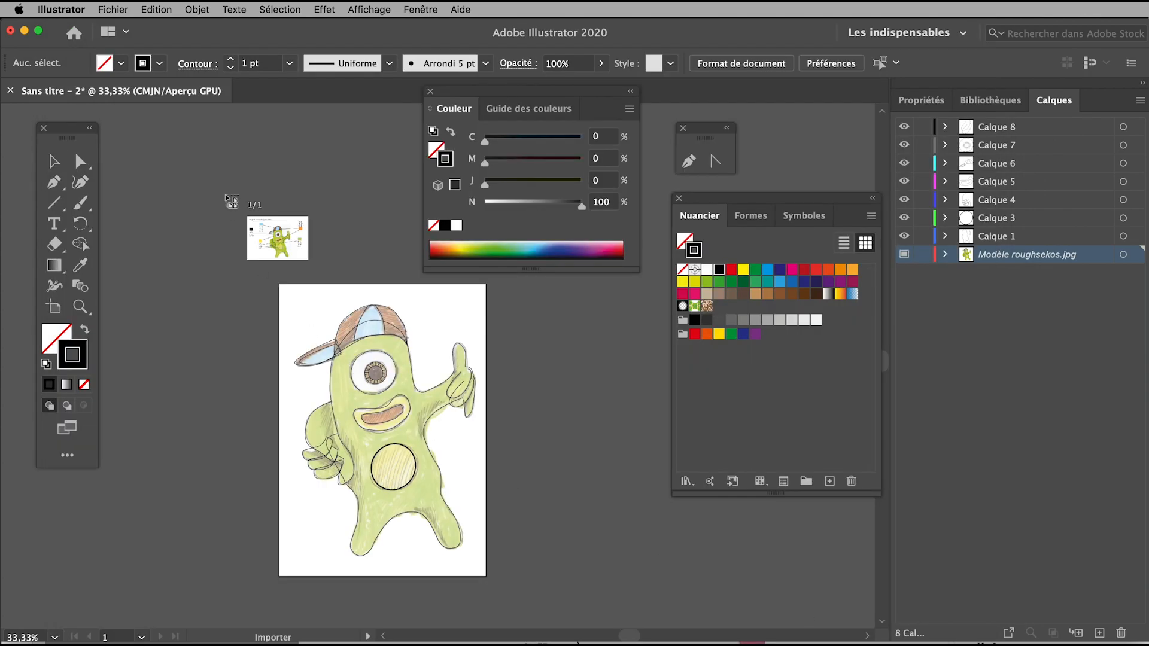
click(226, 195)
drag(322, 231, 195, 469)
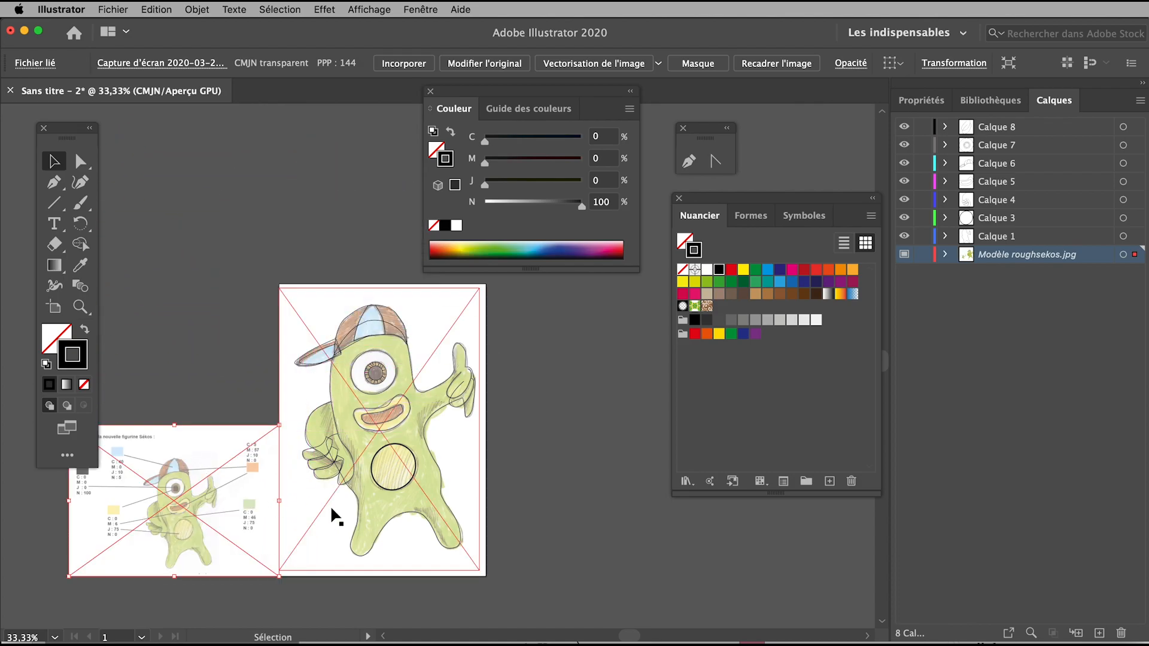
click(999, 238)
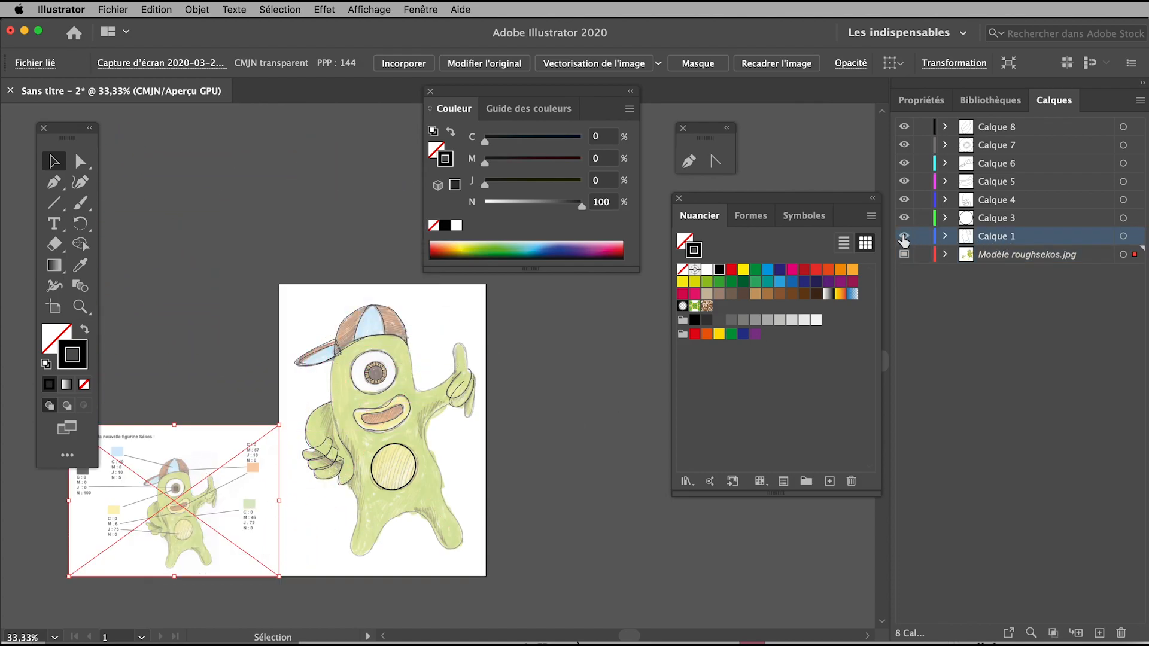
click(405, 354)
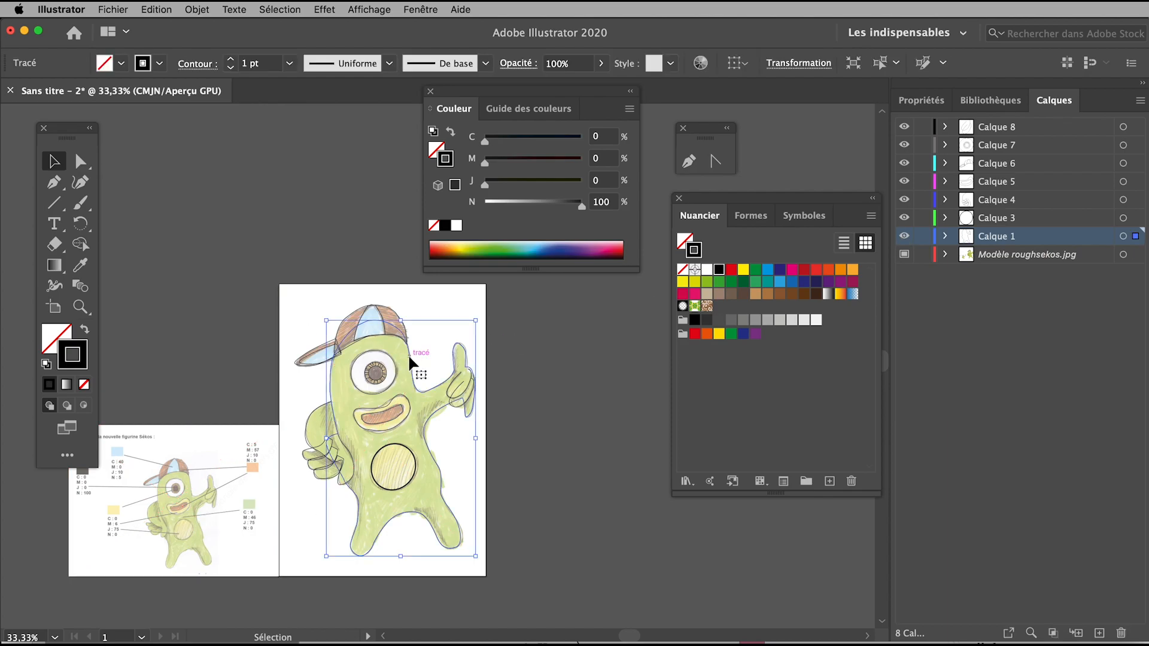
click(905, 254)
click(904, 255)
click(494, 422)
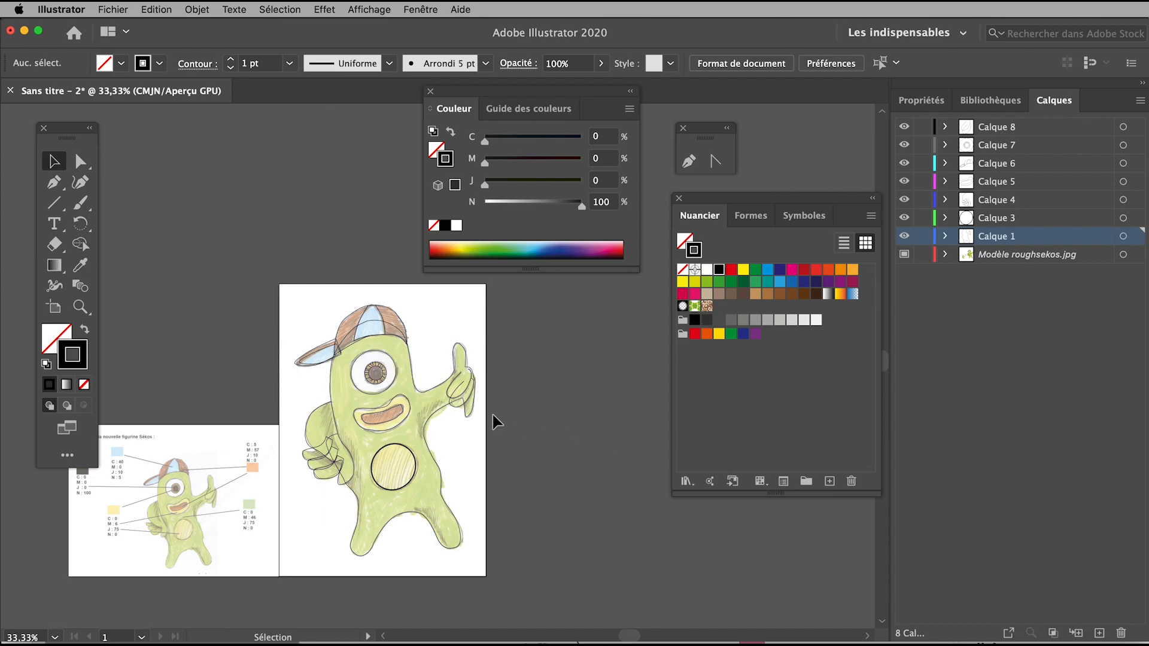
- Move the roughsekos.jpg template image off the artboard to its right, leaving the traced line art in place
click(379, 303)
click(459, 307)
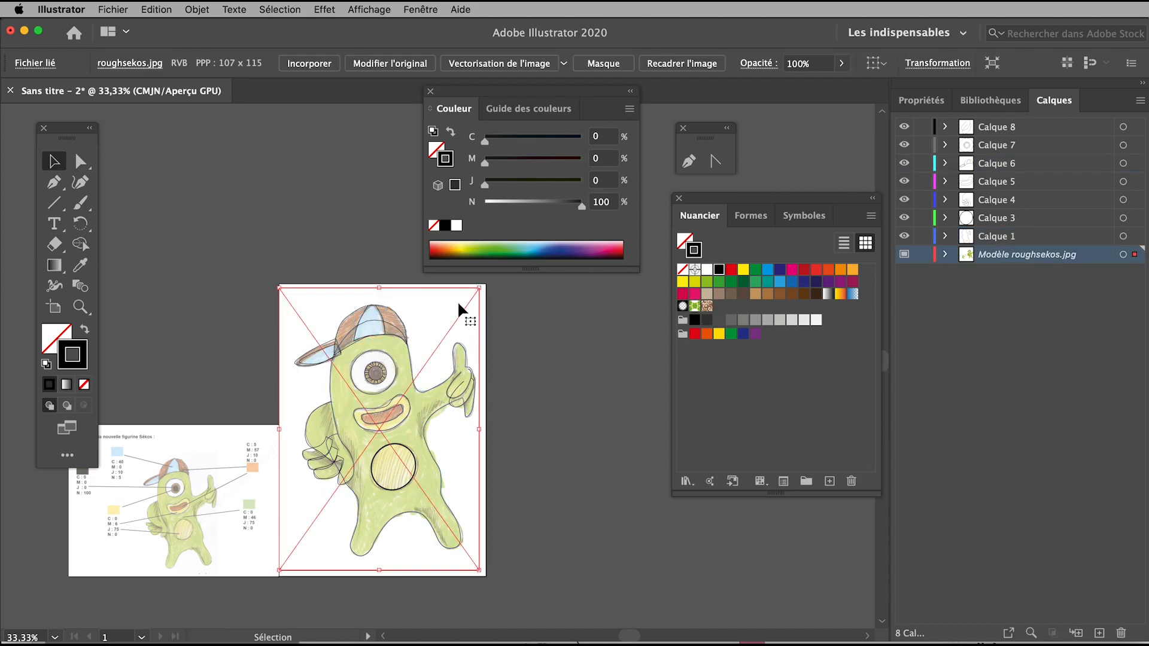
click(540, 409)
mouse_move(465, 456)
mouse_down()
mouse_move(616, 479)
mouse_move(577, 469)
mouse_move(586, 421)
mouse_move(615, 425)
mouse_up()
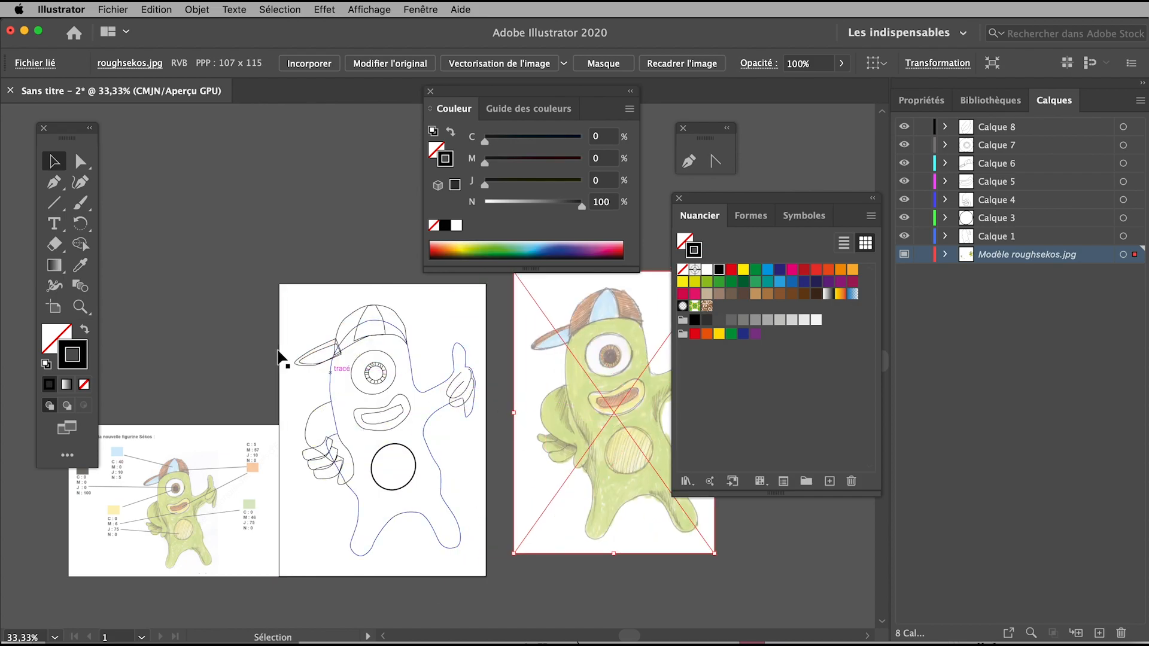
- Mix the colour C 0, M 45, J 75, N 0 beside the enlarged colour reference and make it the fill, with no stroke
click(187, 318)
click(168, 495)
click(168, 495)
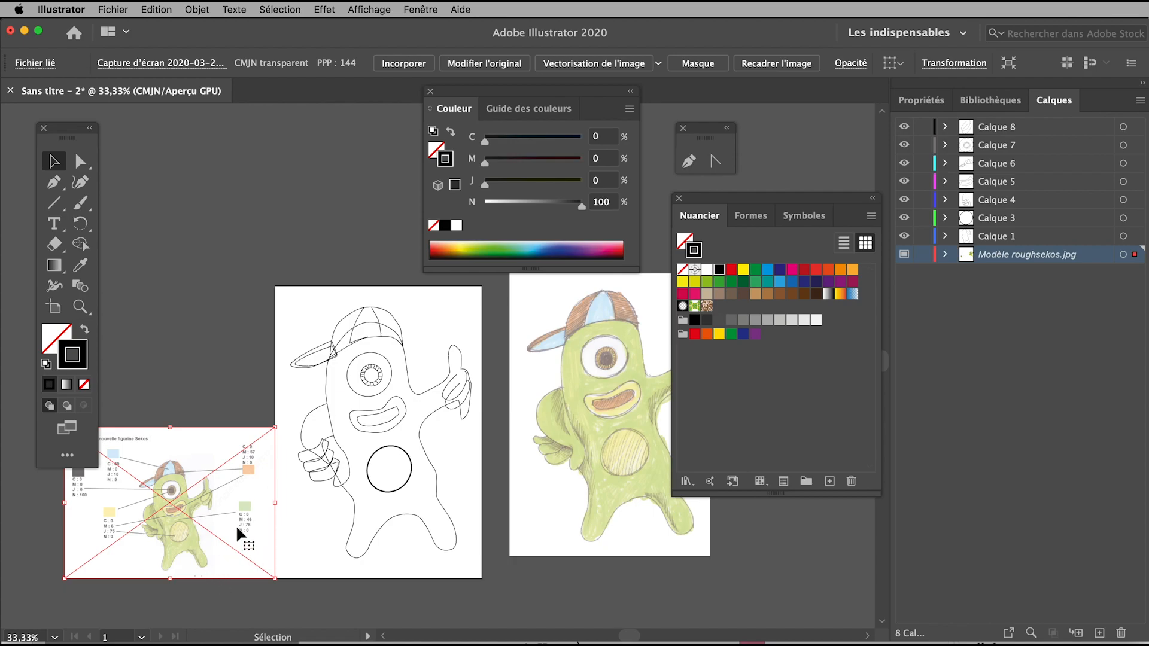
click(79, 307)
click(227, 501)
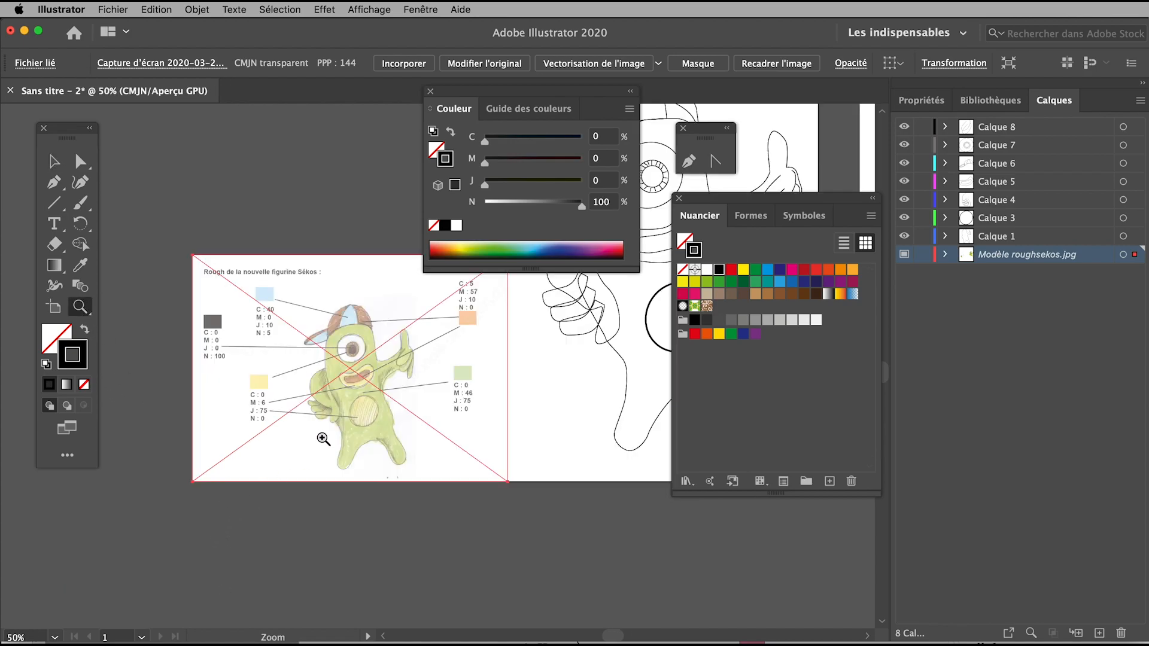
click(457, 389)
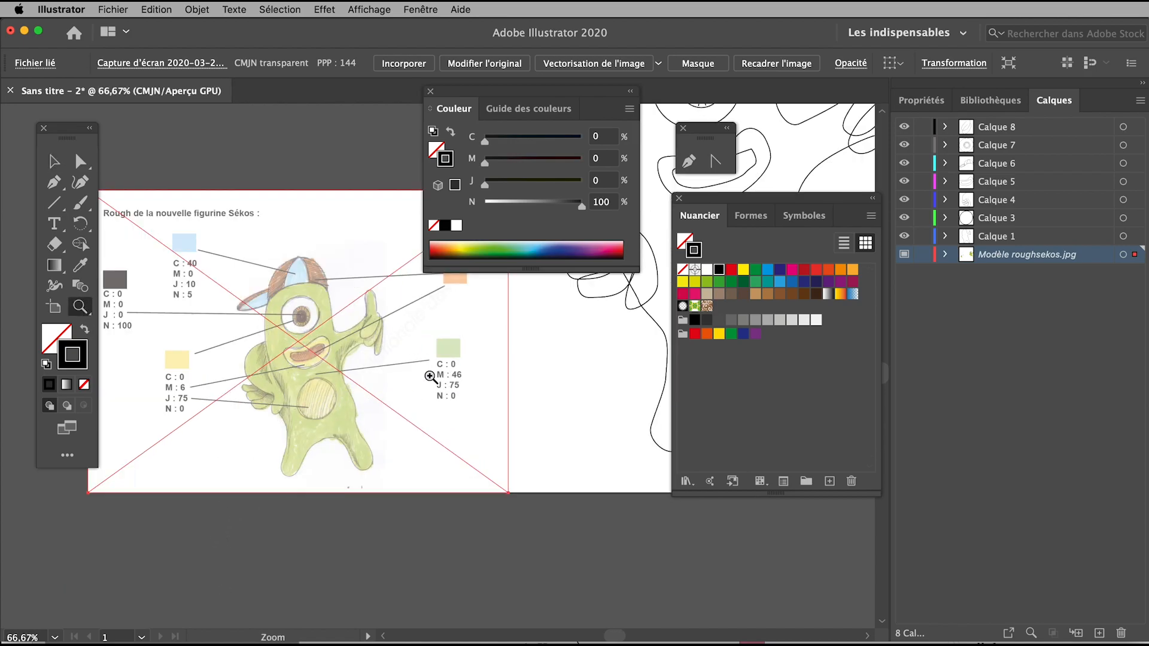
click(601, 158)
key(Tab)
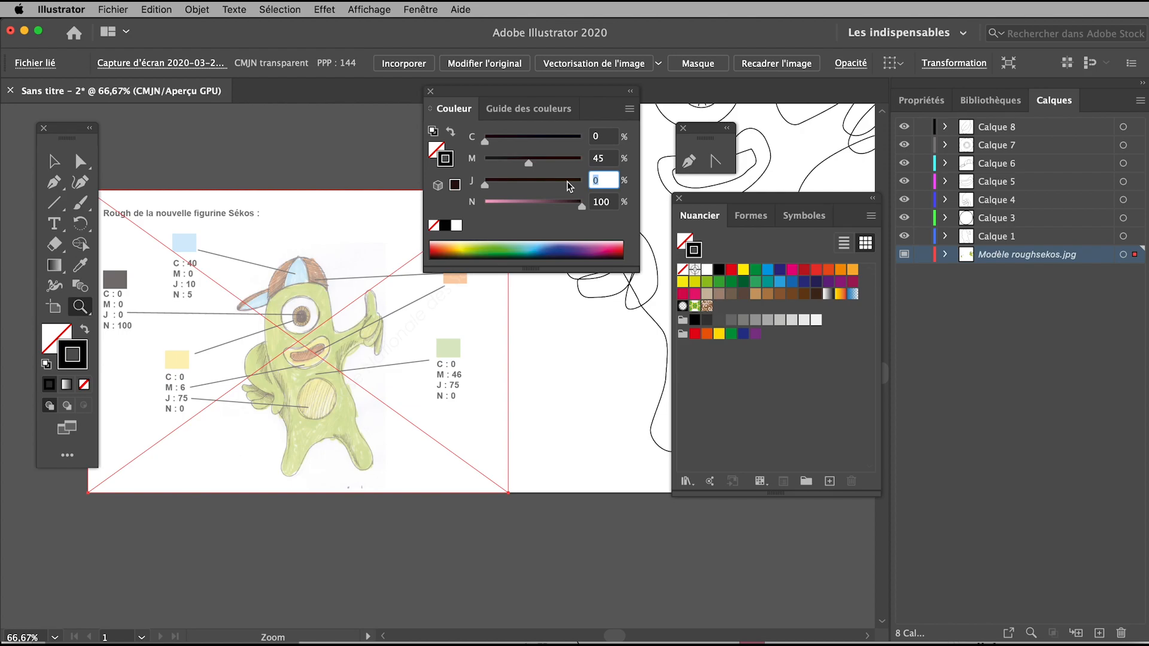
key(Tab)
text(0)
key(Return)
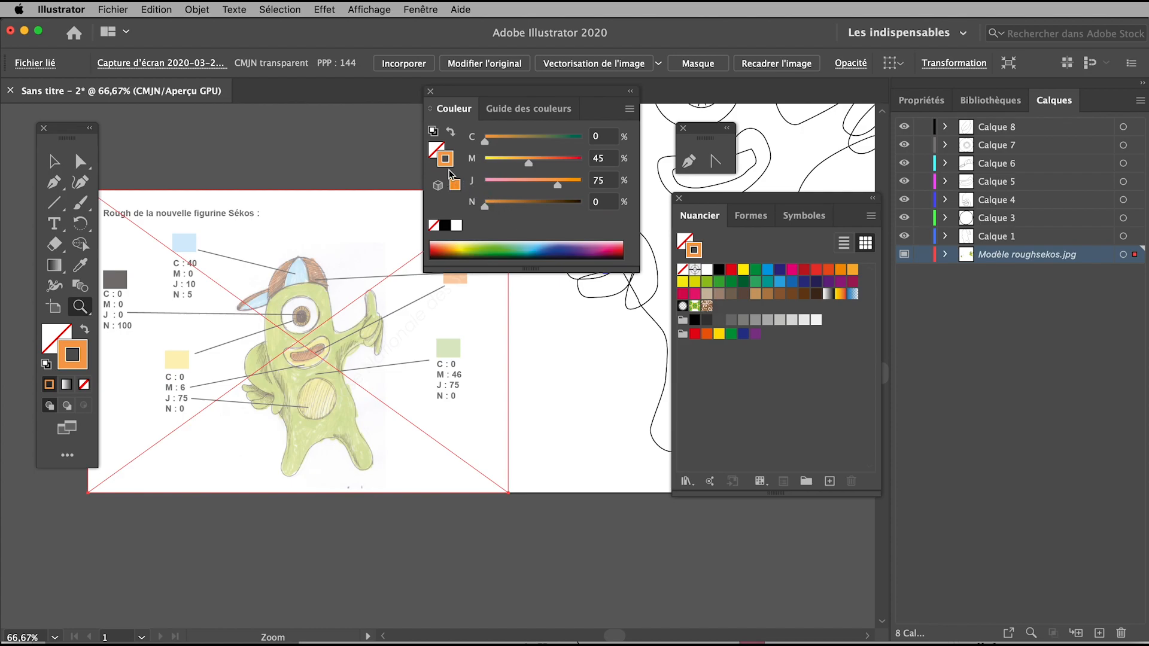
click(450, 131)
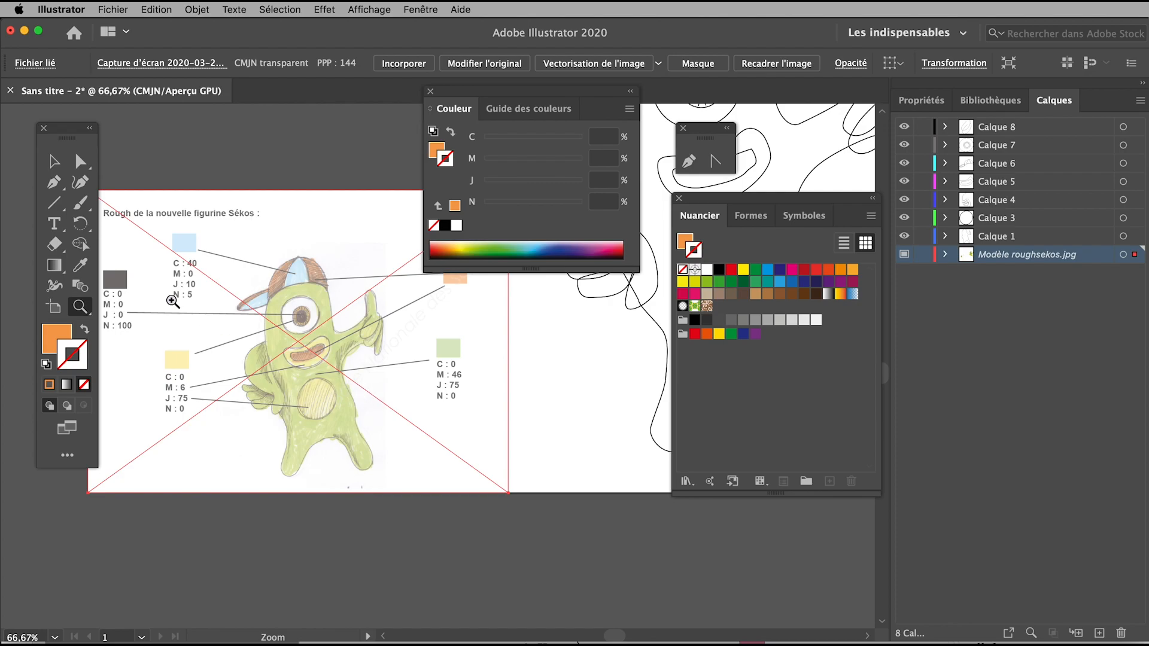
click(53, 161)
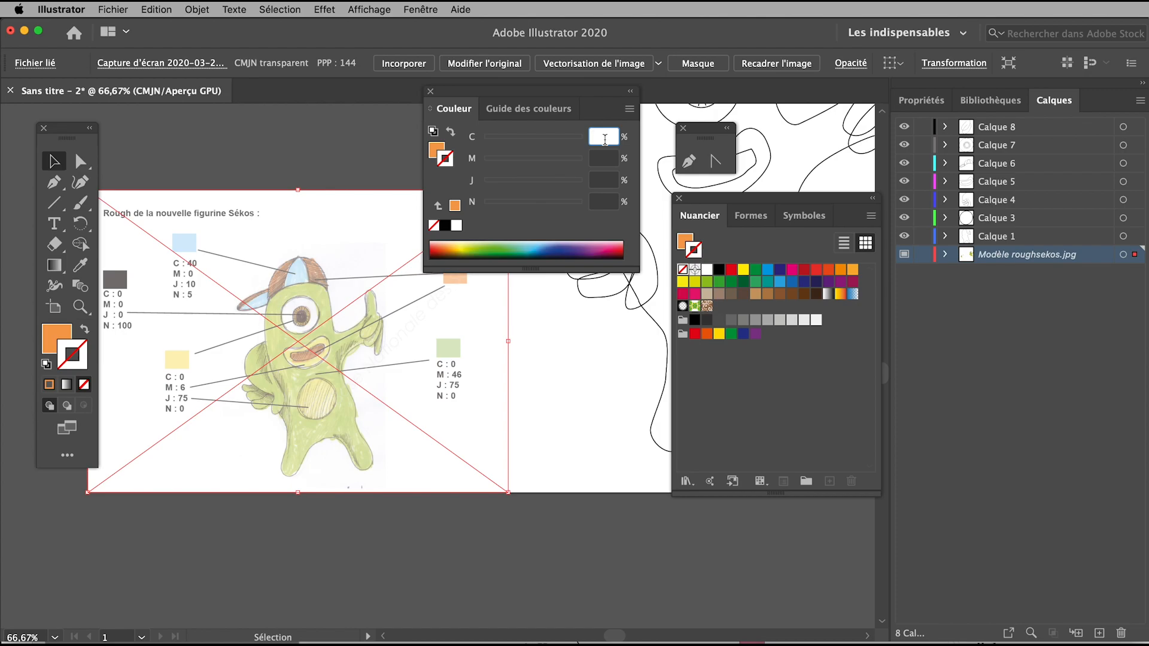
- Mix the stroke colour C 46, M 0, J 75, N 0 and save it as a global process swatch
click(599, 158)
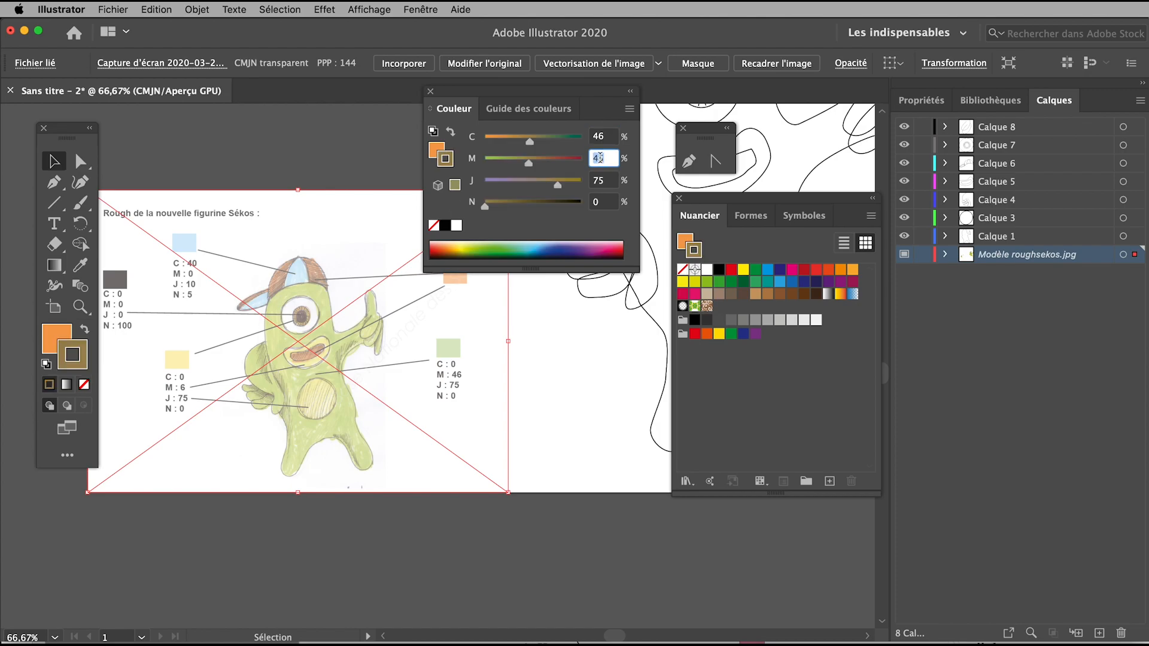
click(603, 180)
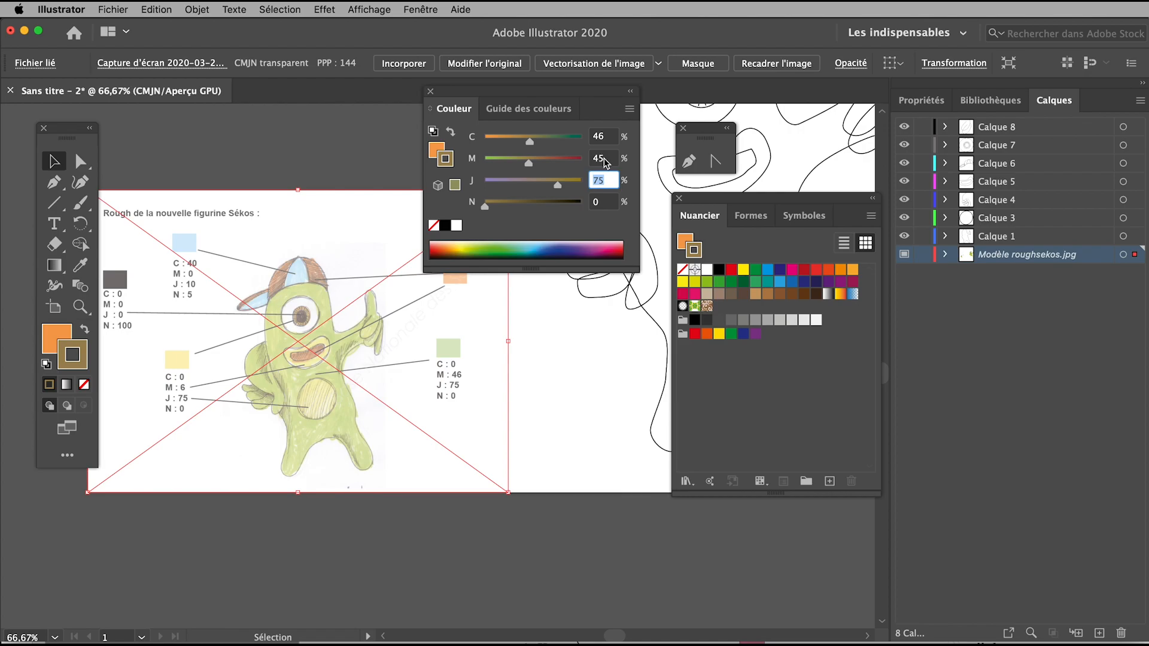
text(0)
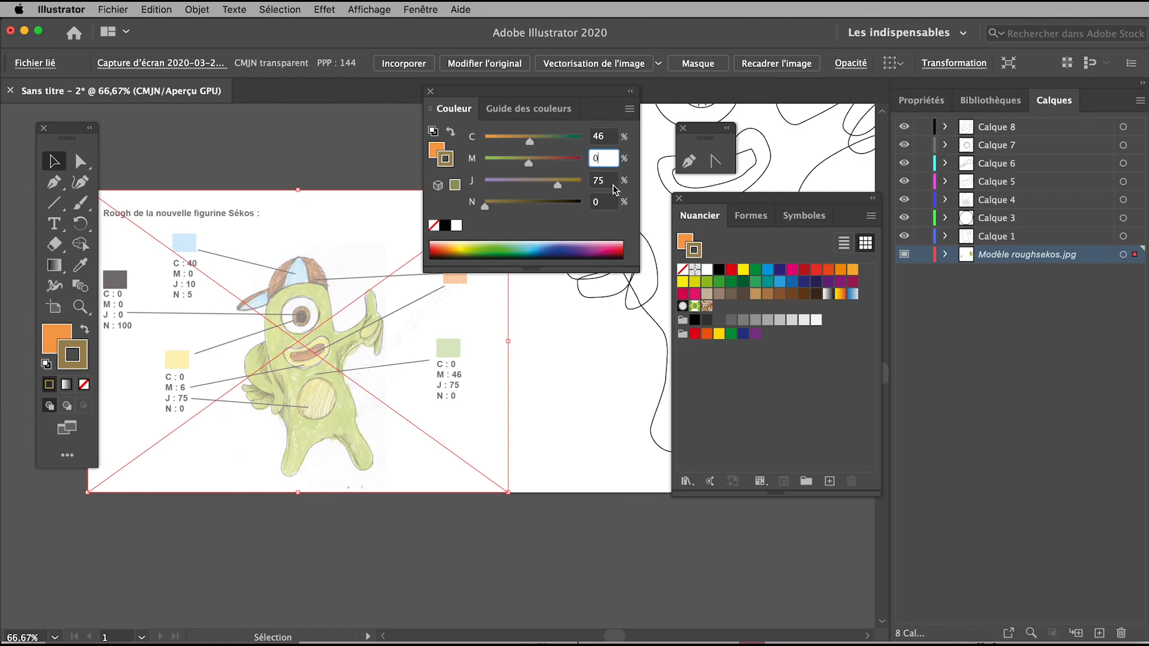
key(Return)
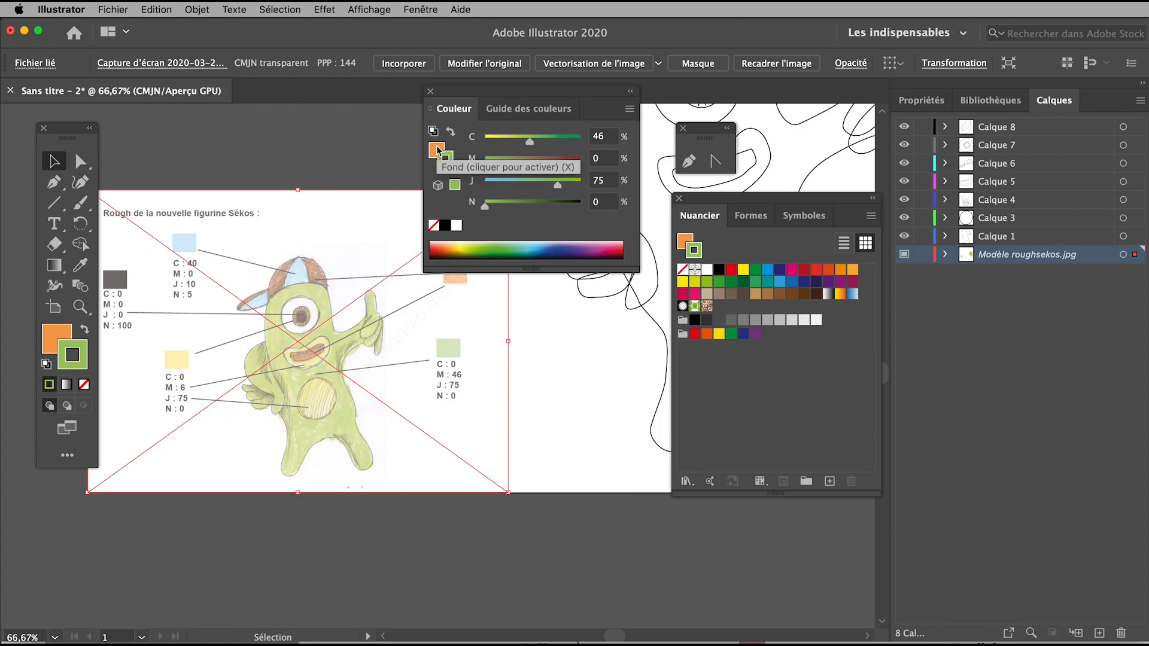
click(829, 481)
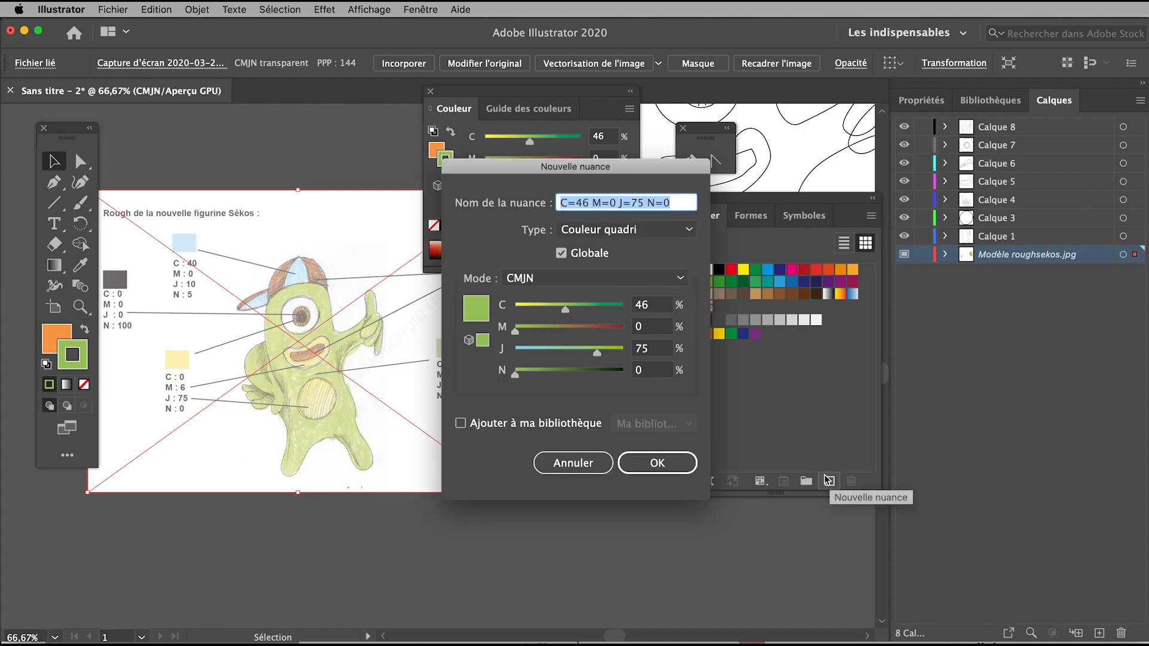
click(658, 463)
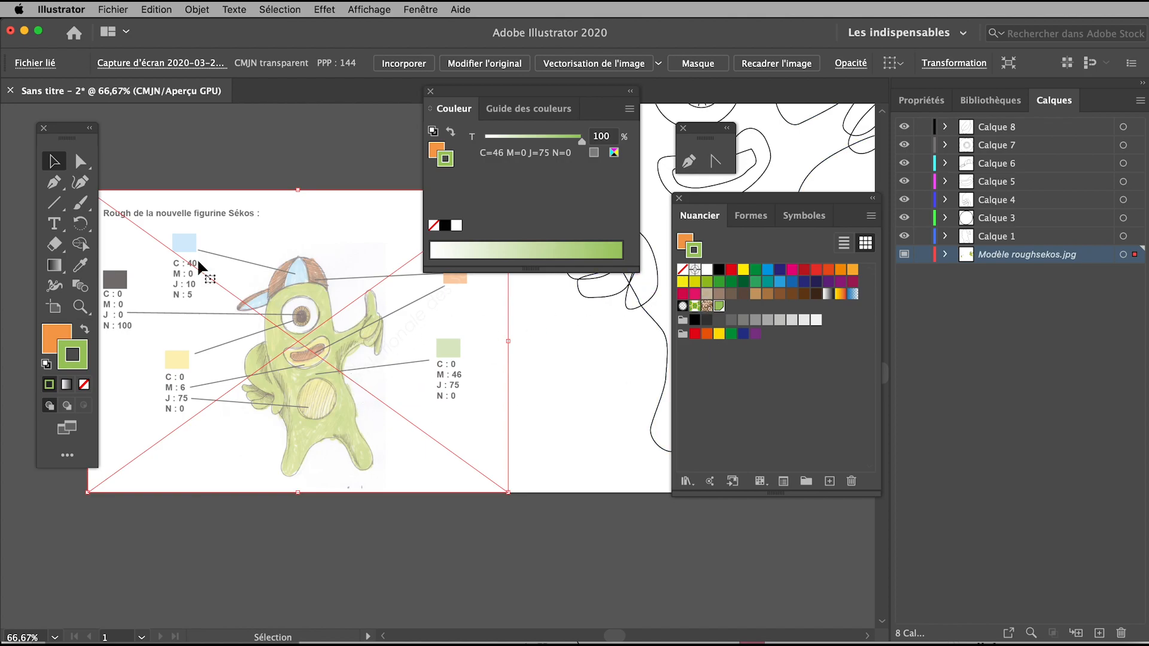
- Fill the monster's body outline on Calque 1 with the C=46 M=0 J=75 N=0 swatch, keeping its black stroke
click(249, 160)
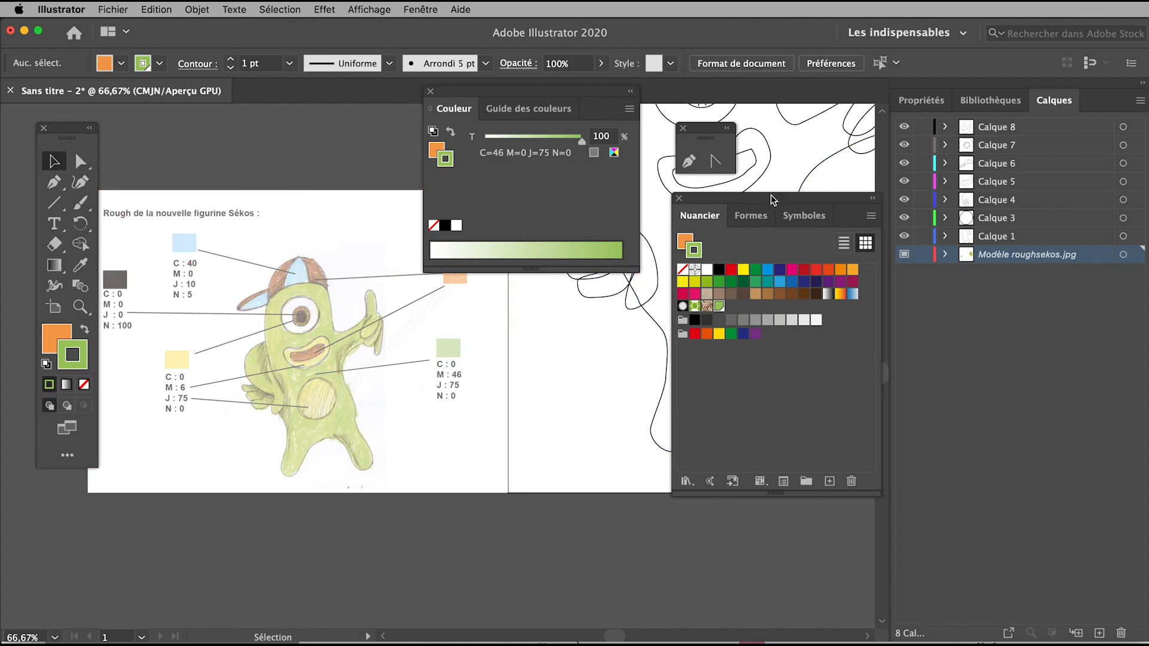
drag(764, 200, 640, 367)
click(562, 407)
click(119, 401)
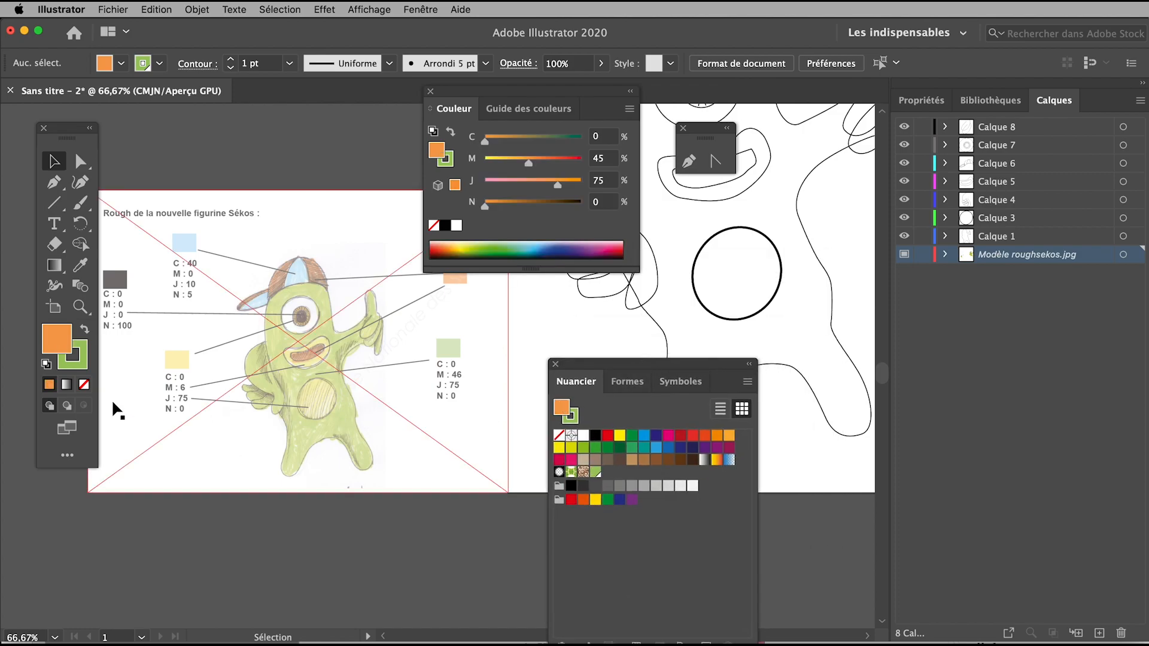
click(84, 385)
click(84, 329)
click(591, 296)
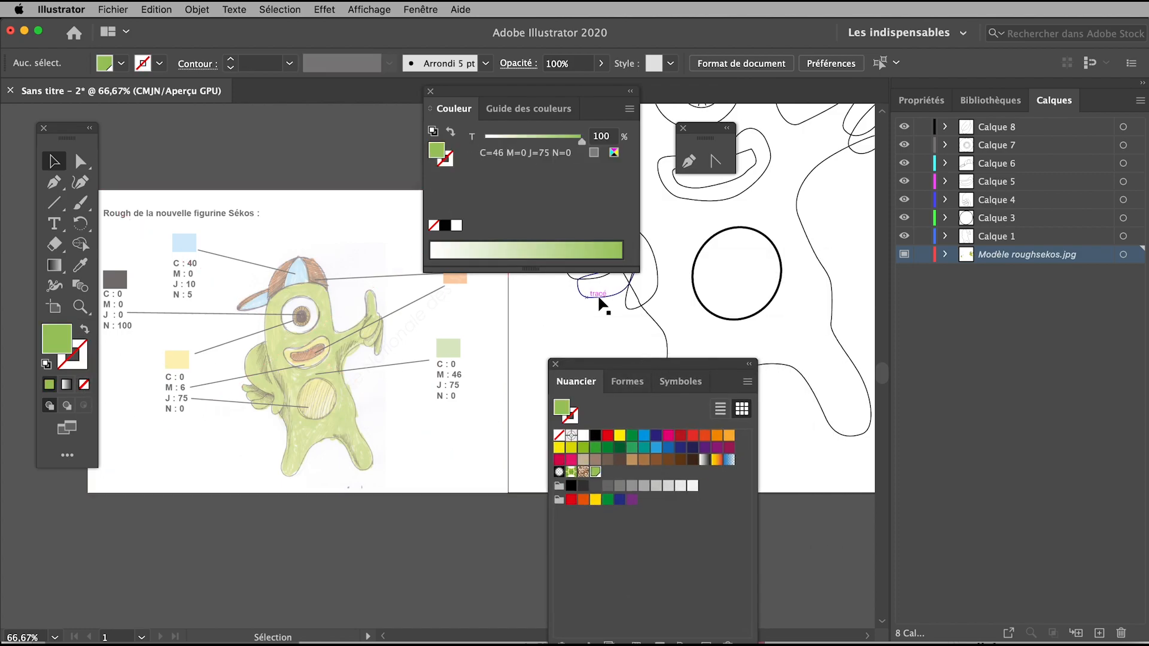
click(803, 225)
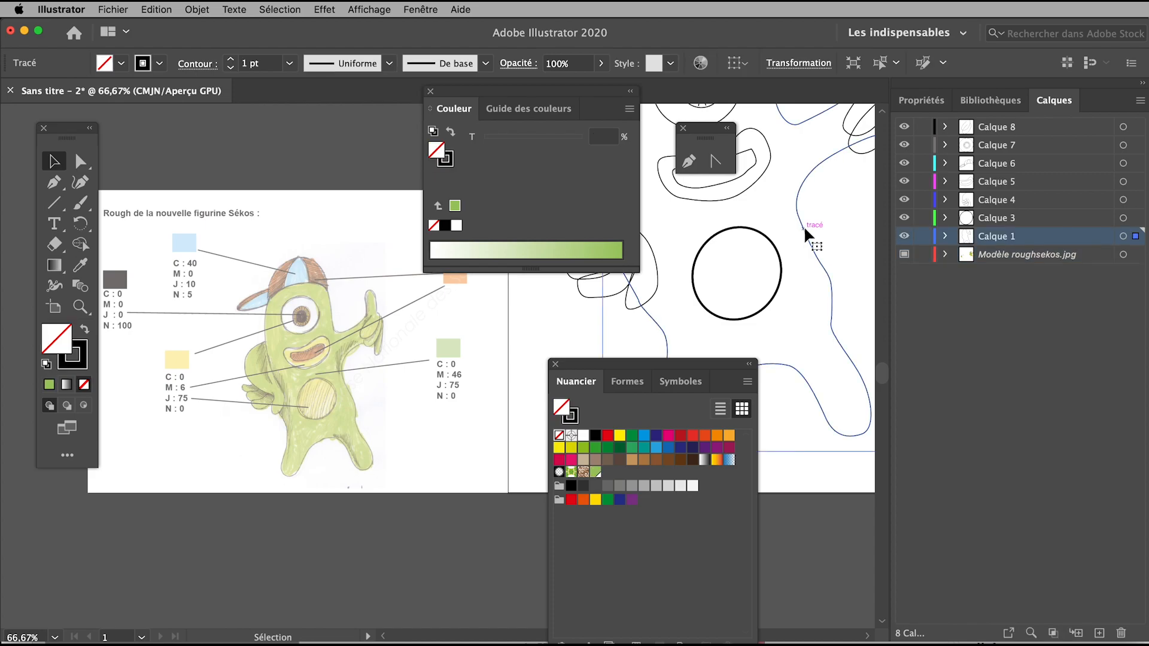
click(594, 472)
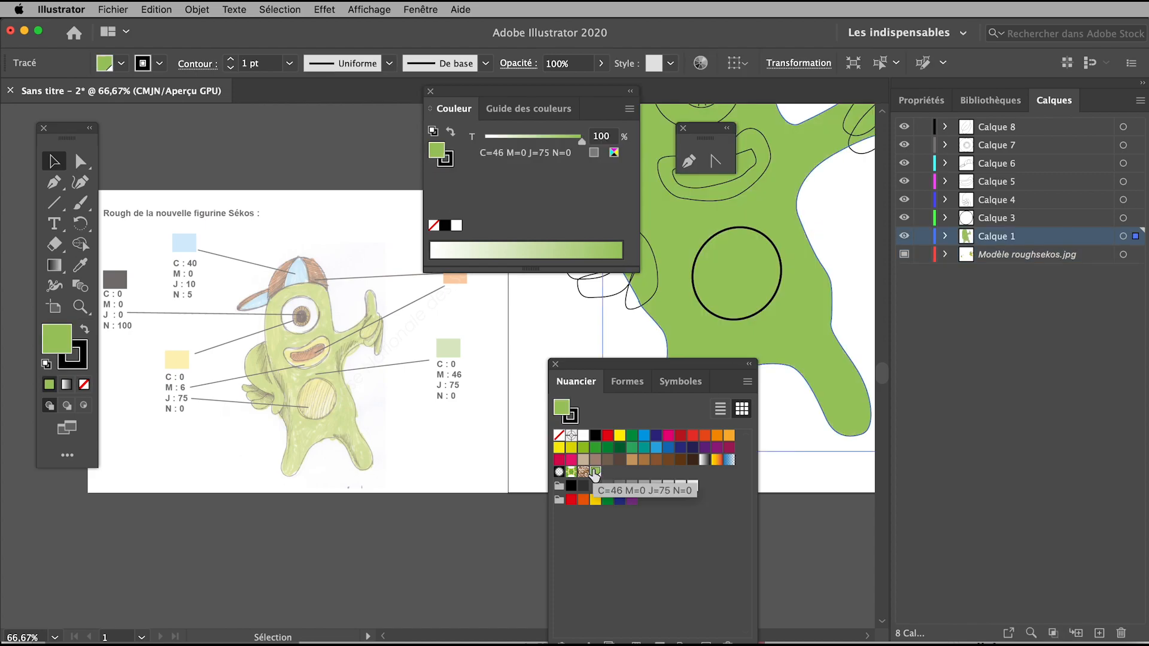
click(561, 322)
- Set the green body's outline weight to 2 pt
key(super+minus)
key(super+minus)
key(super+minus)
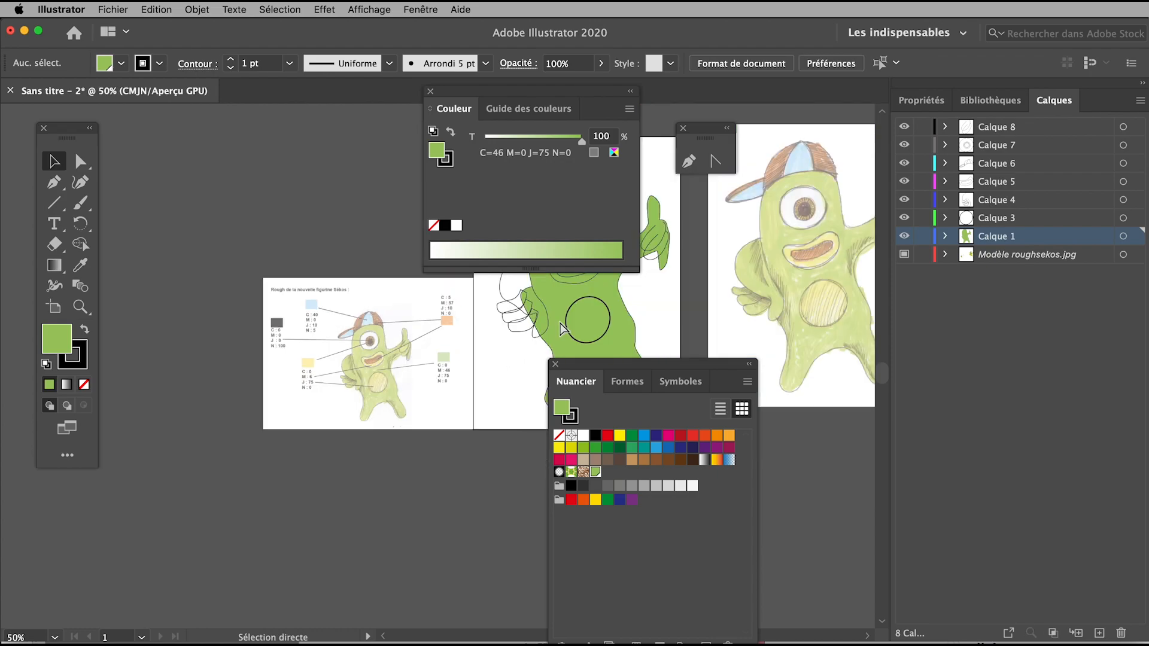
key(space)
drag(537, 309, 341, 356)
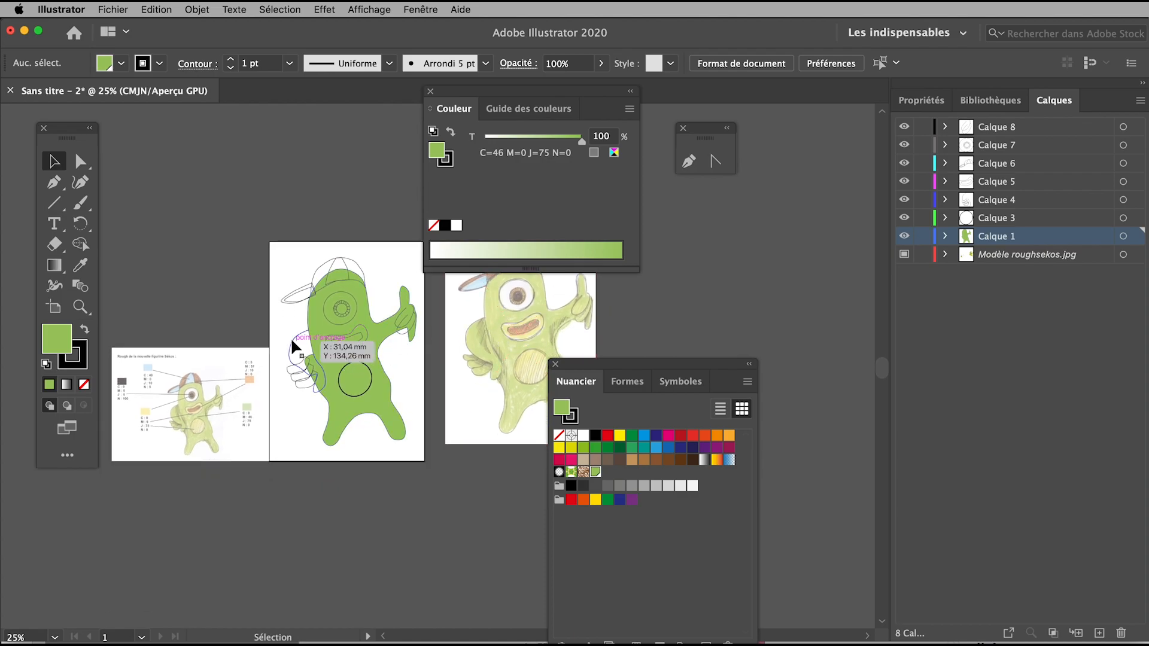
click(377, 356)
drag(598, 362, 699, 225)
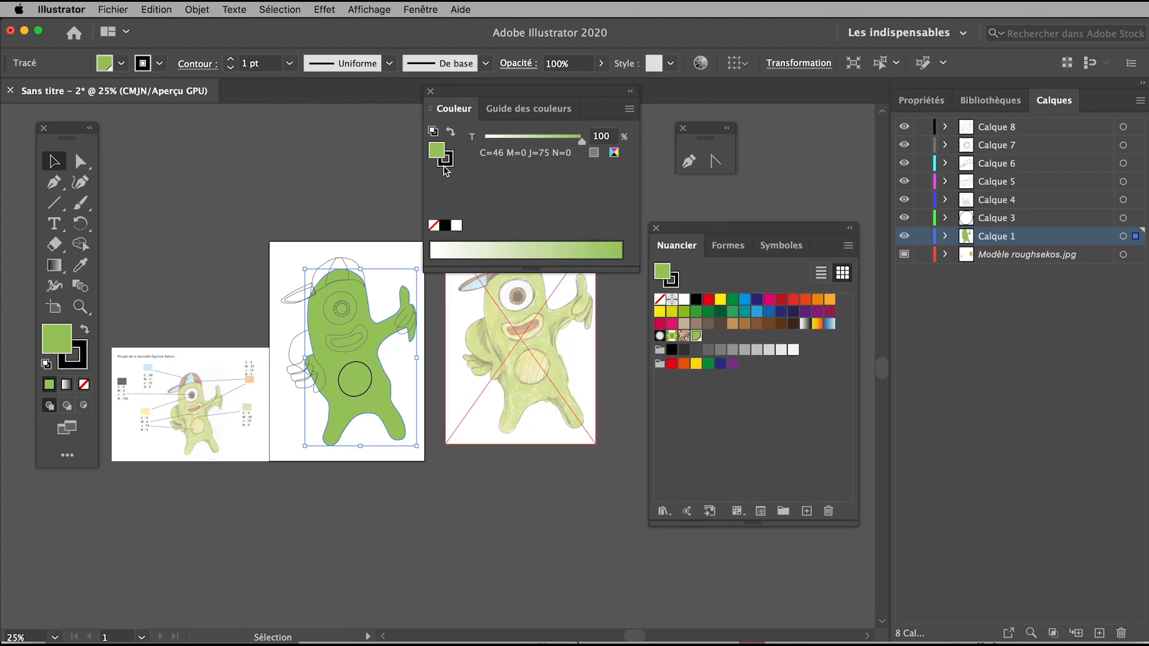
click(230, 58)
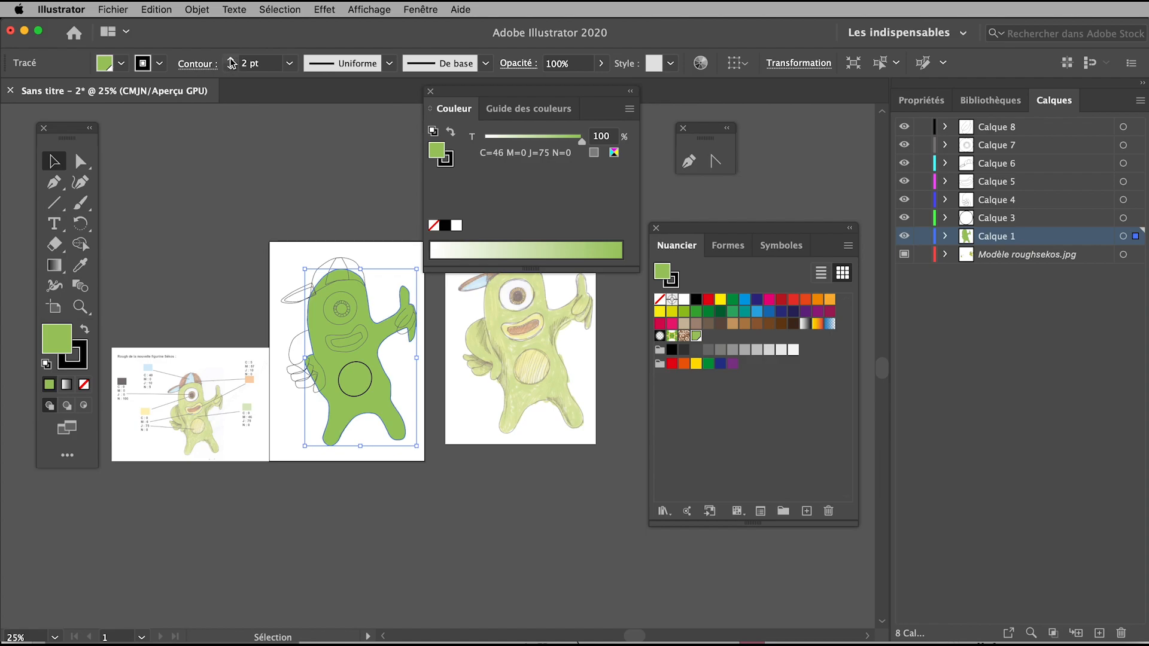
click(216, 179)
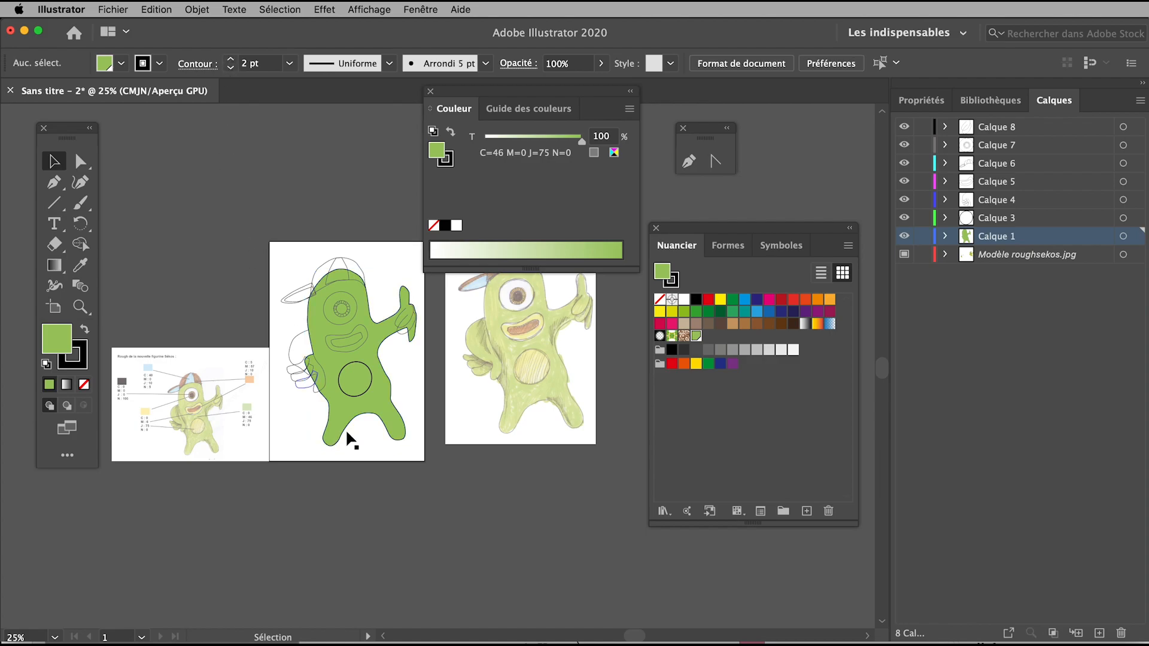
- Copy the body's green fill and 2 pt black stroke onto the bent arm with the Eyedropper
click(292, 346)
key(i)
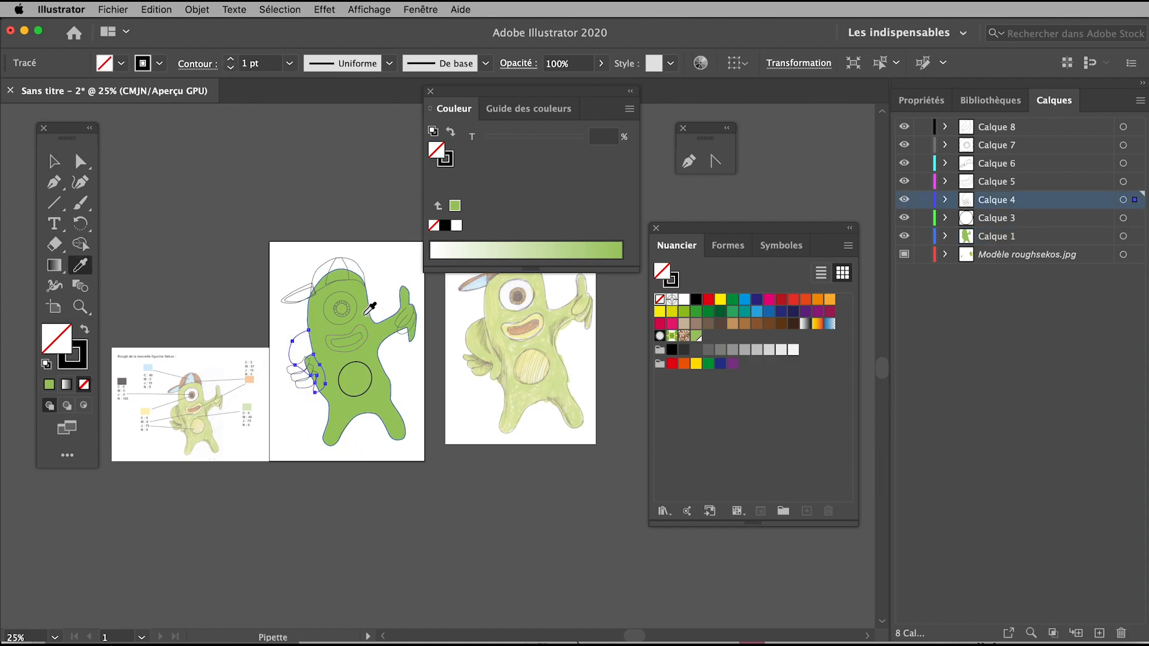
click(366, 314)
key(v)
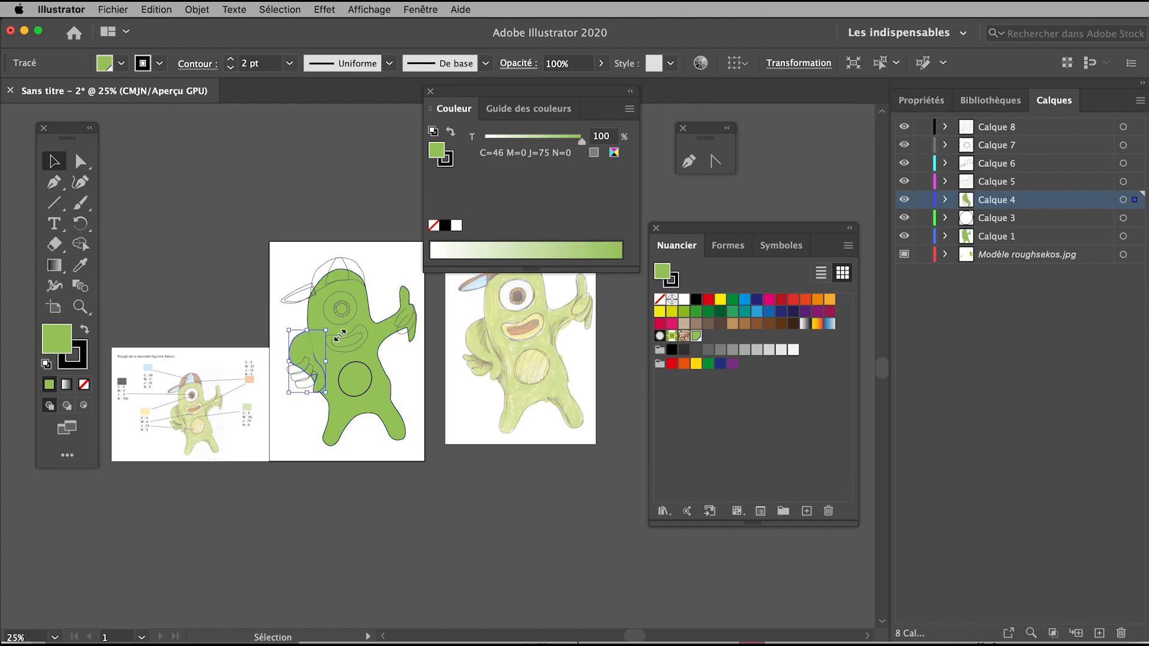
click(287, 417)
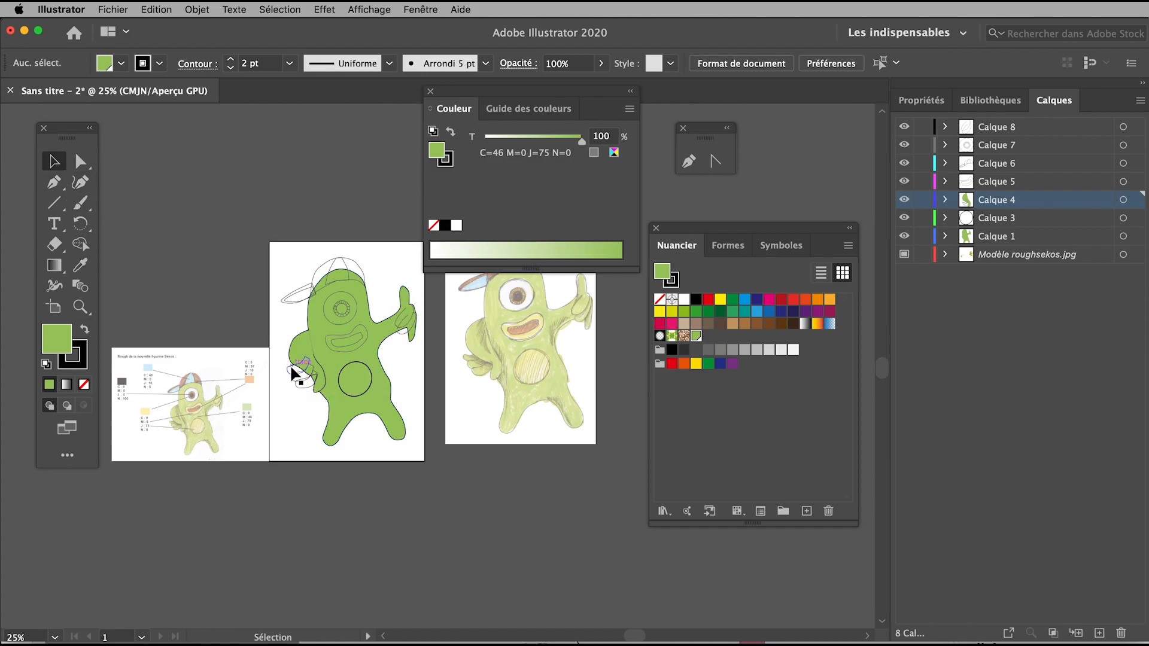
- Sample the body's green fill and 2 pt black stroke for the finger outlines of the bent arm's hand
click(285, 368)
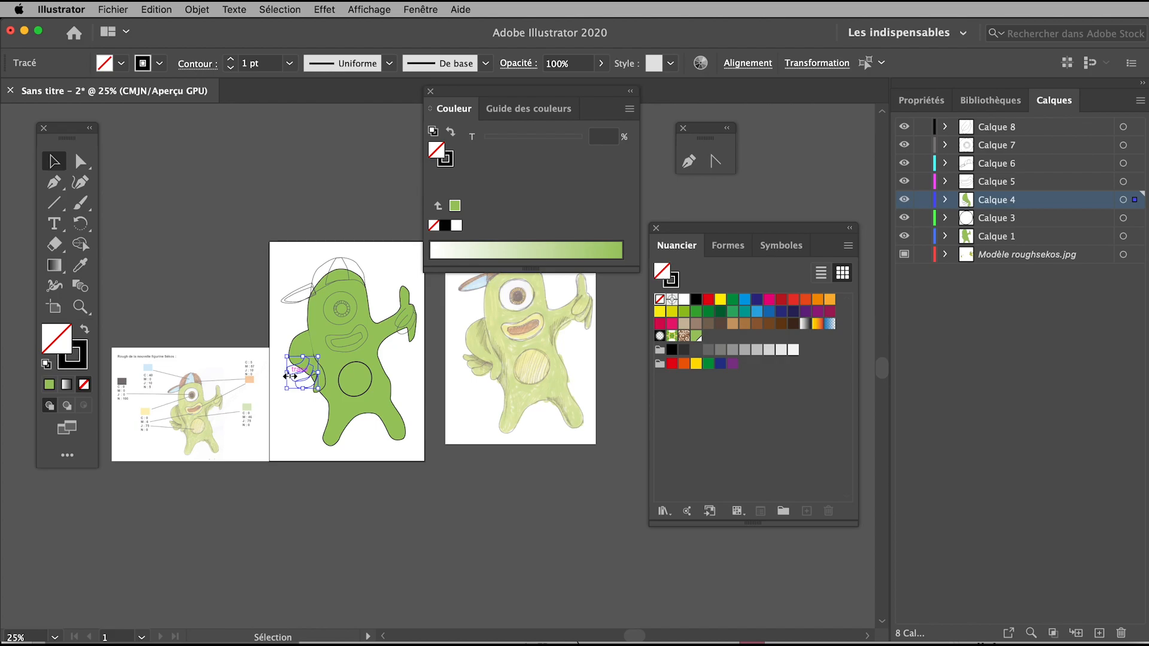
key(i)
click(367, 352)
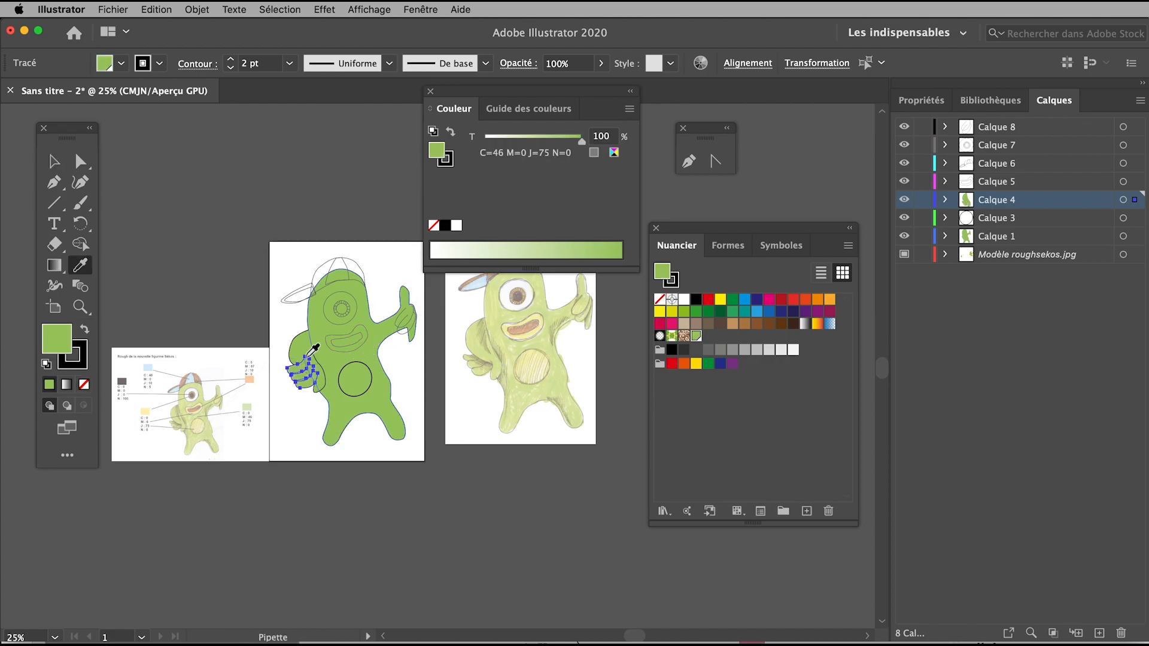
key(v)
click(205, 185)
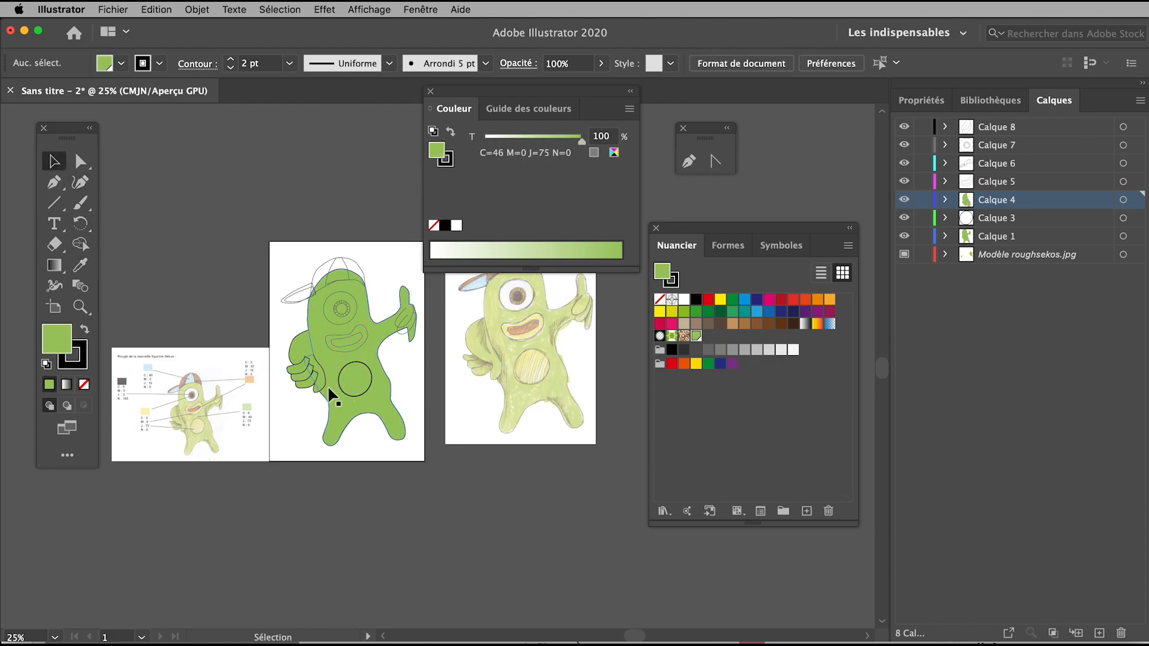
- Move the bent arm shape from Calque 4 to Calque 5 so it lies in front of its hand
click(305, 347)
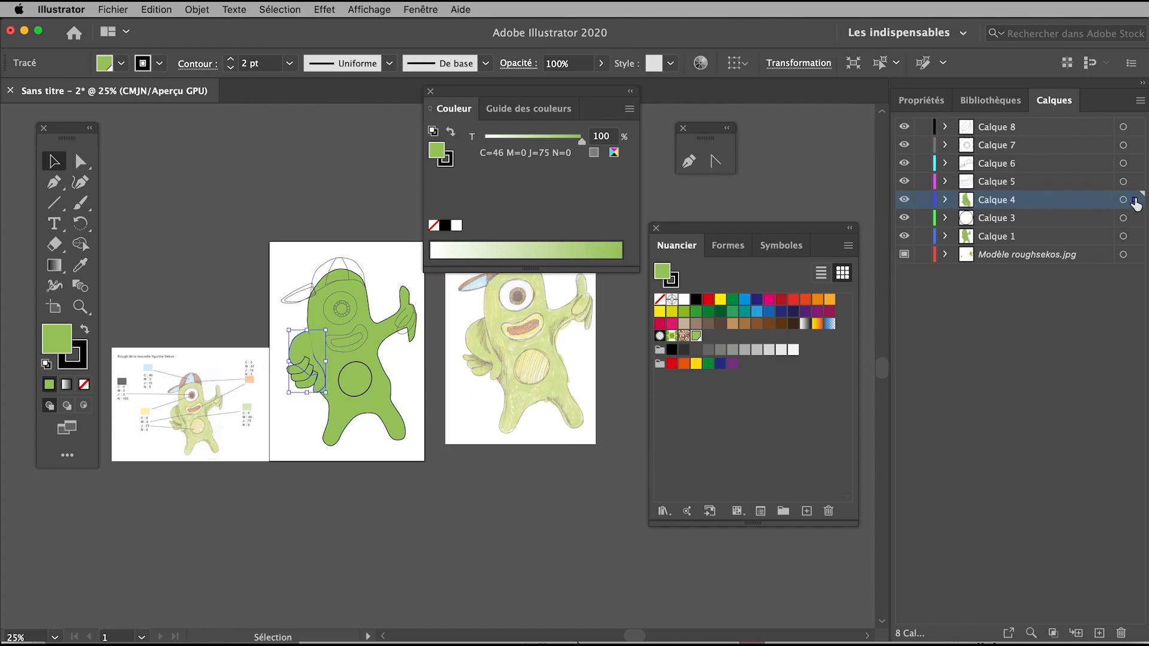
drag(1127, 203, 1133, 181)
click(189, 258)
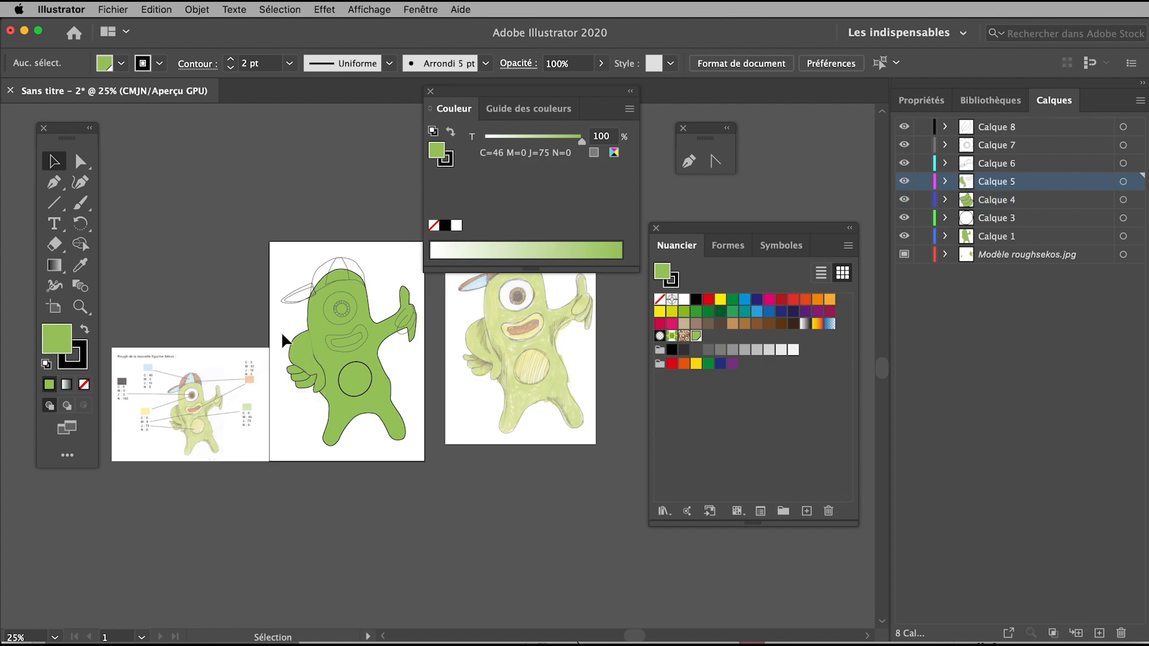
click(300, 344)
click(306, 346)
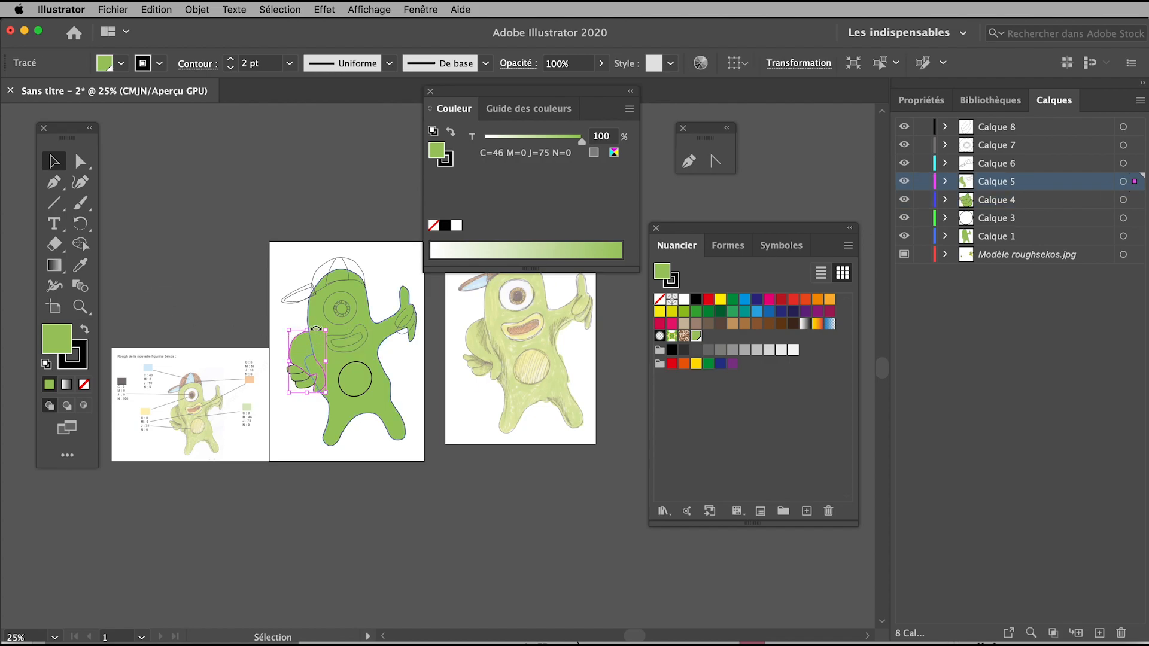
click(291, 358)
click(203, 293)
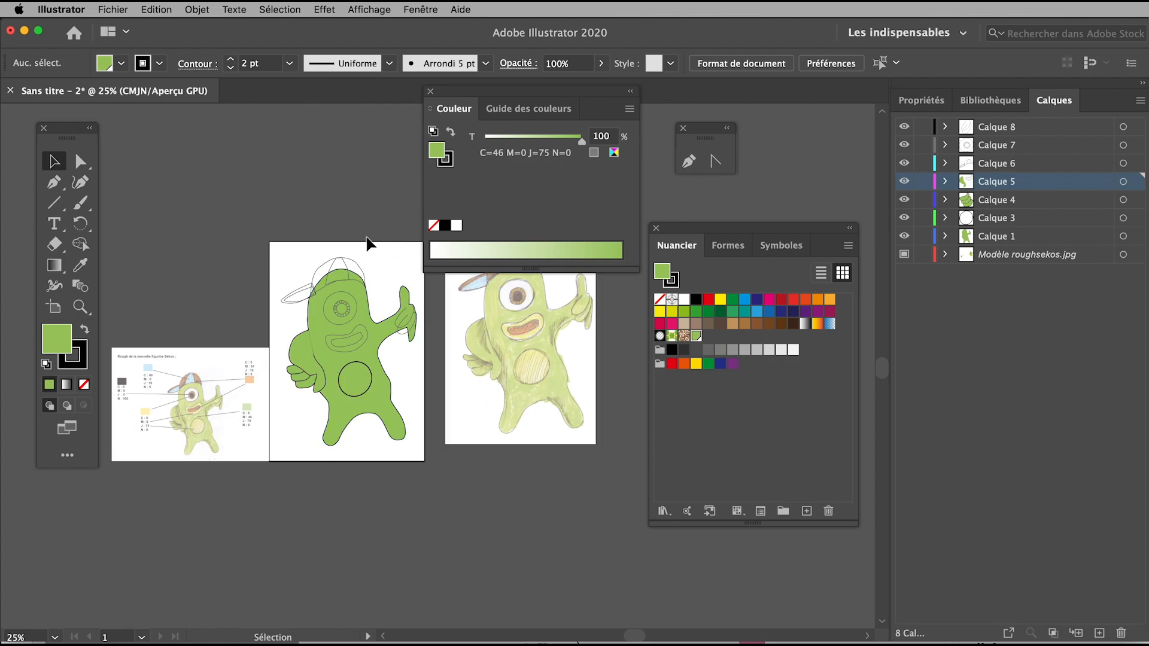
- Give the large outer circle of the eye on Calque 7 the default white fill and 1 pt black stroke
drag(482, 87, 490, 353)
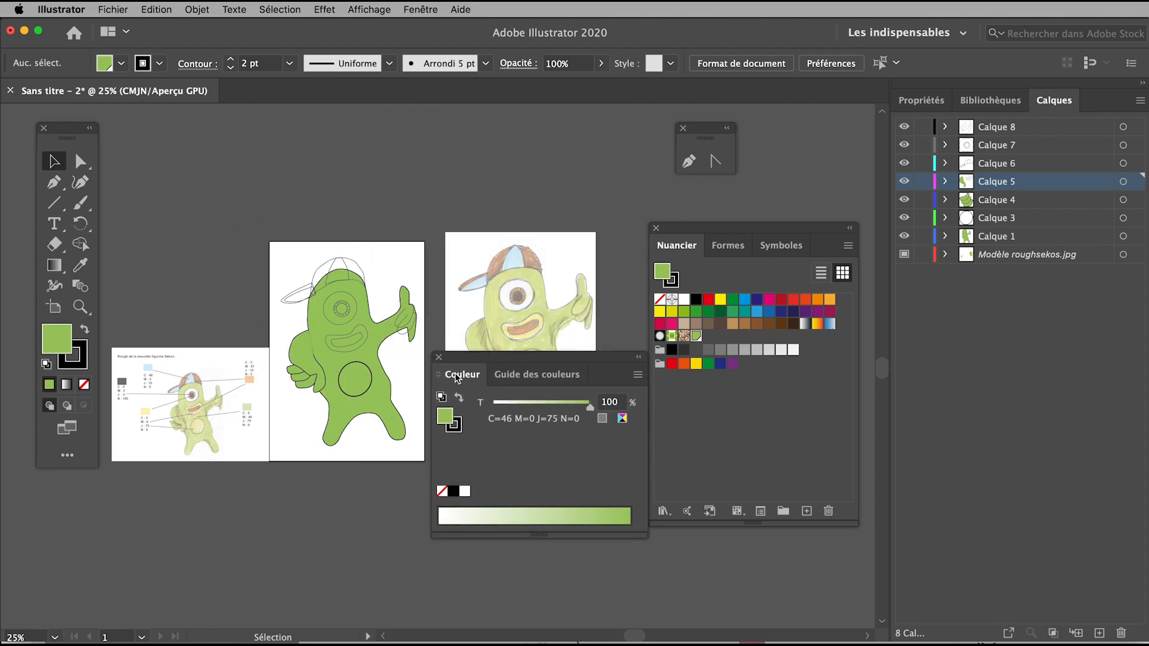
click(209, 391)
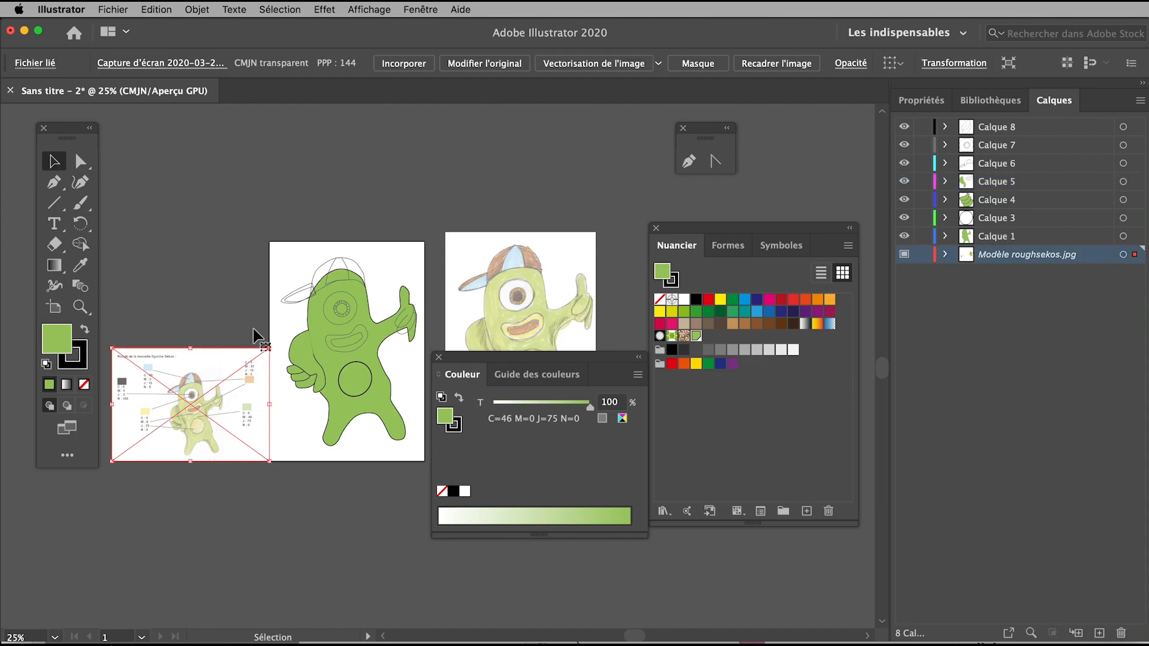
click(249, 259)
key(z)
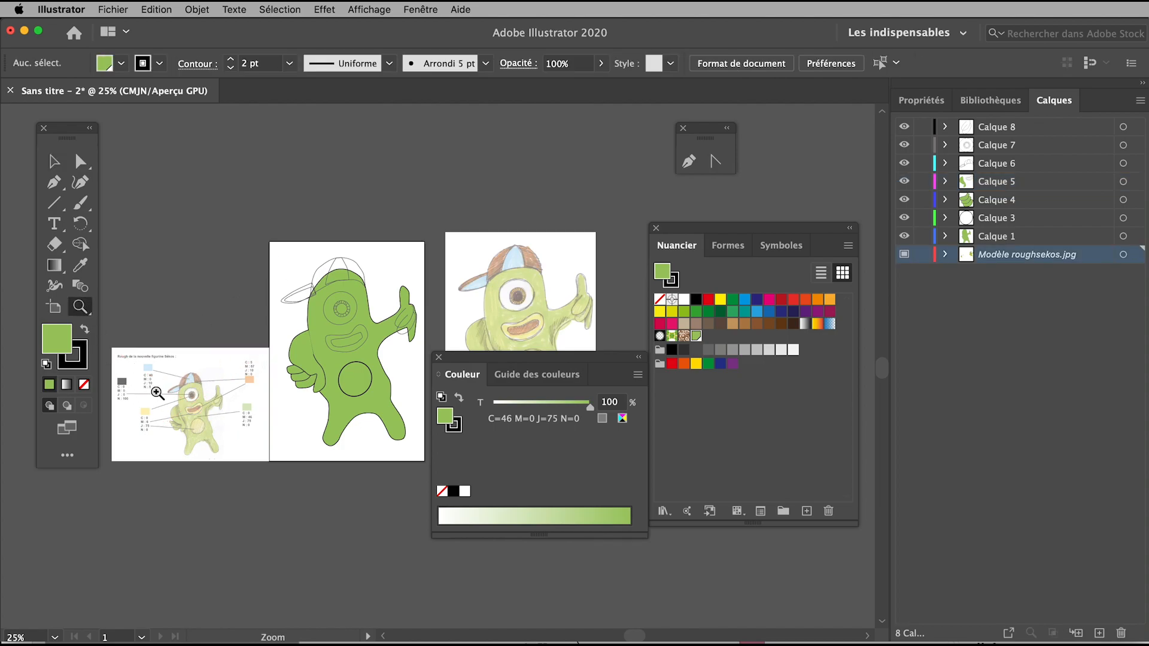
click(152, 394)
click(470, 325)
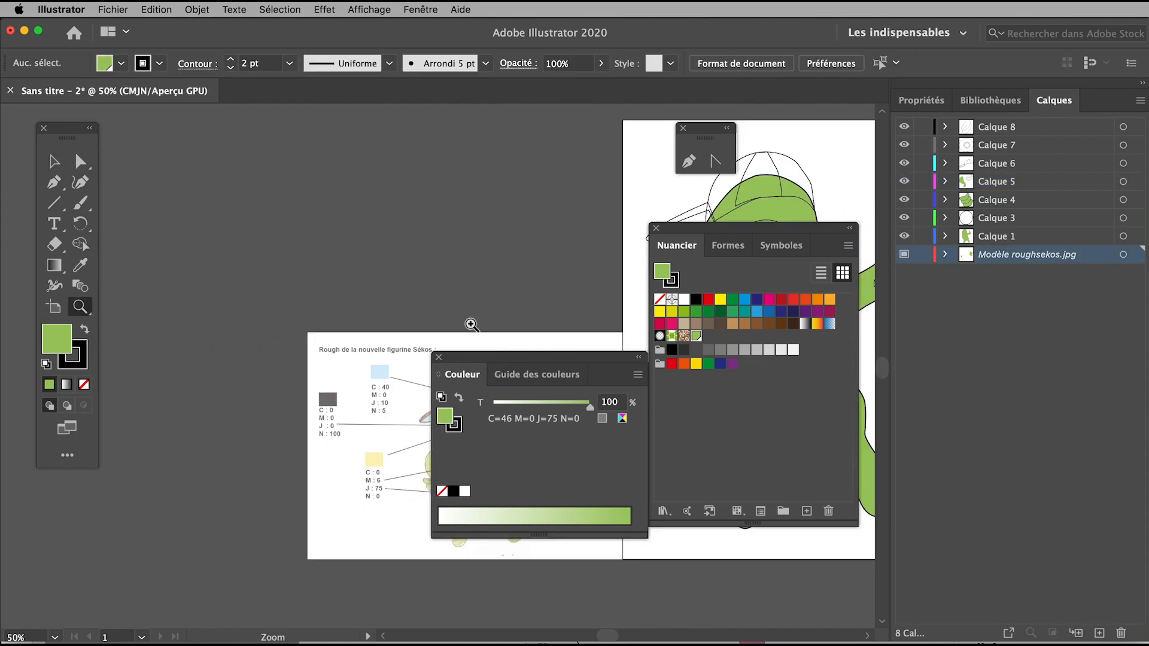
drag(321, 481, 47, 521)
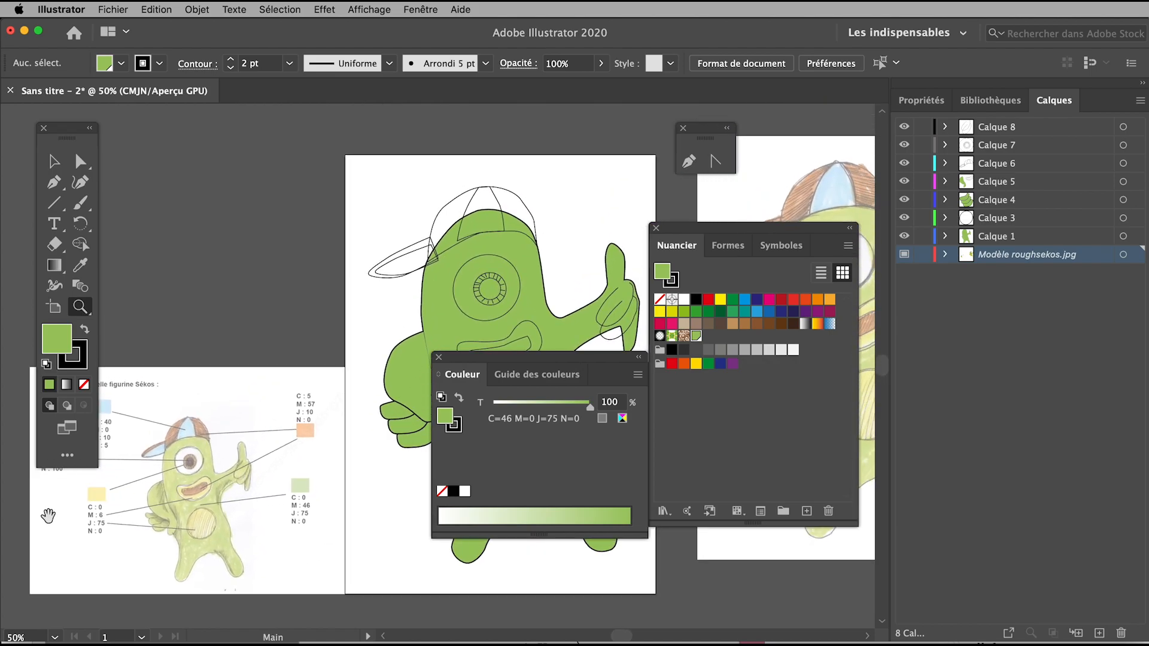
click(51, 162)
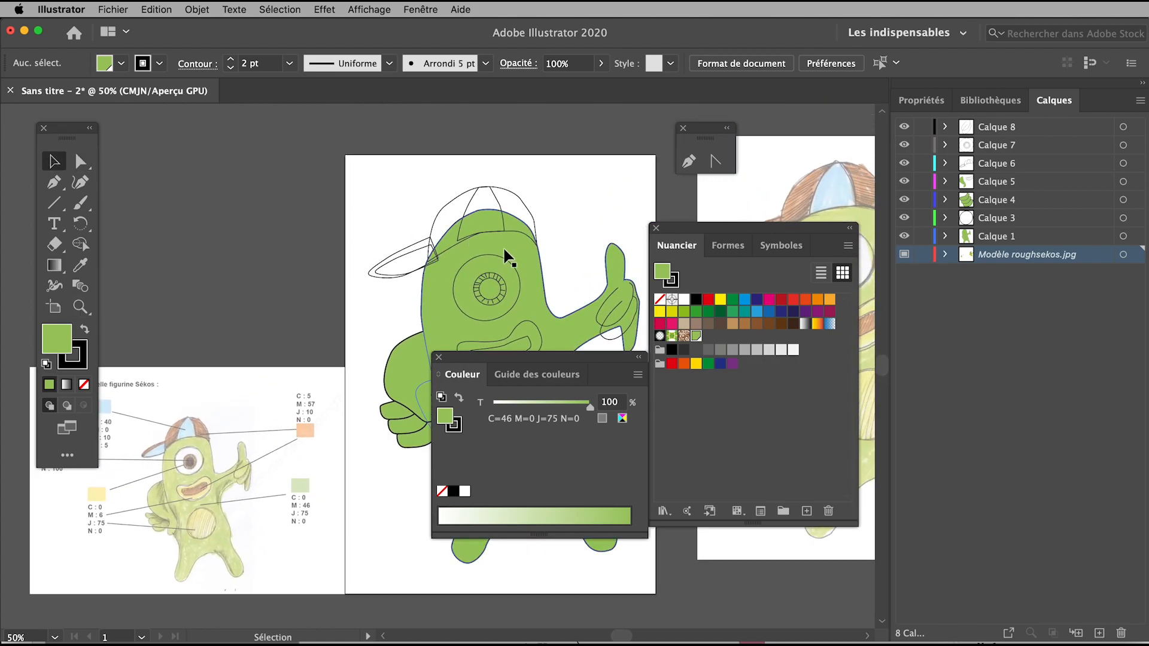
click(495, 261)
key(d)
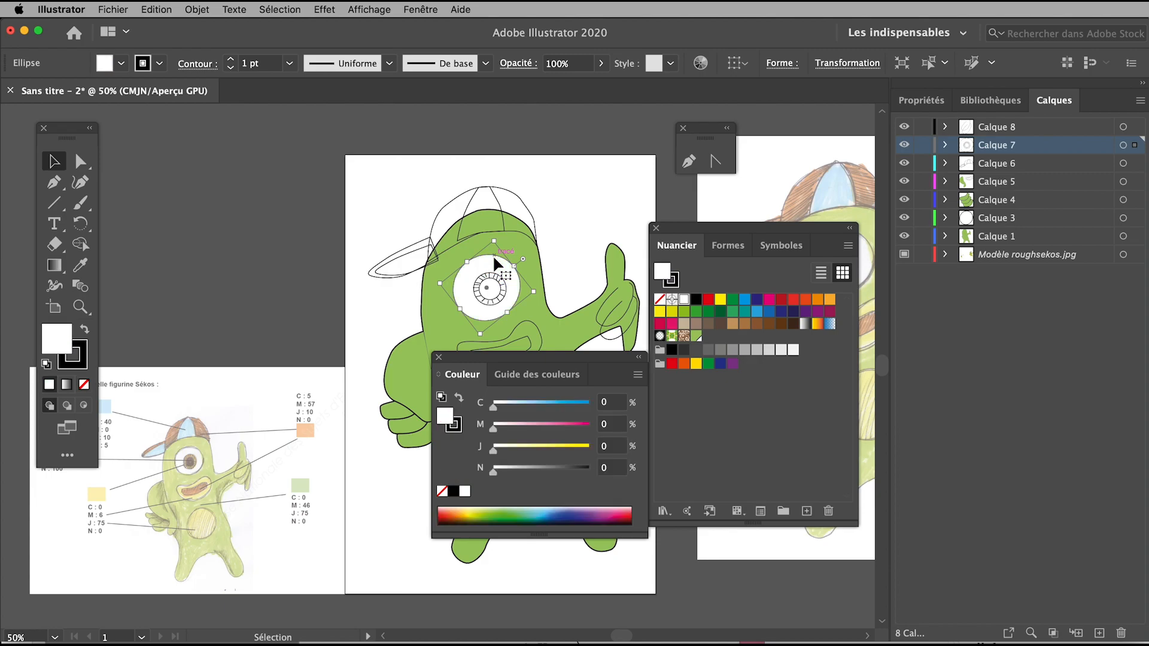
click(305, 243)
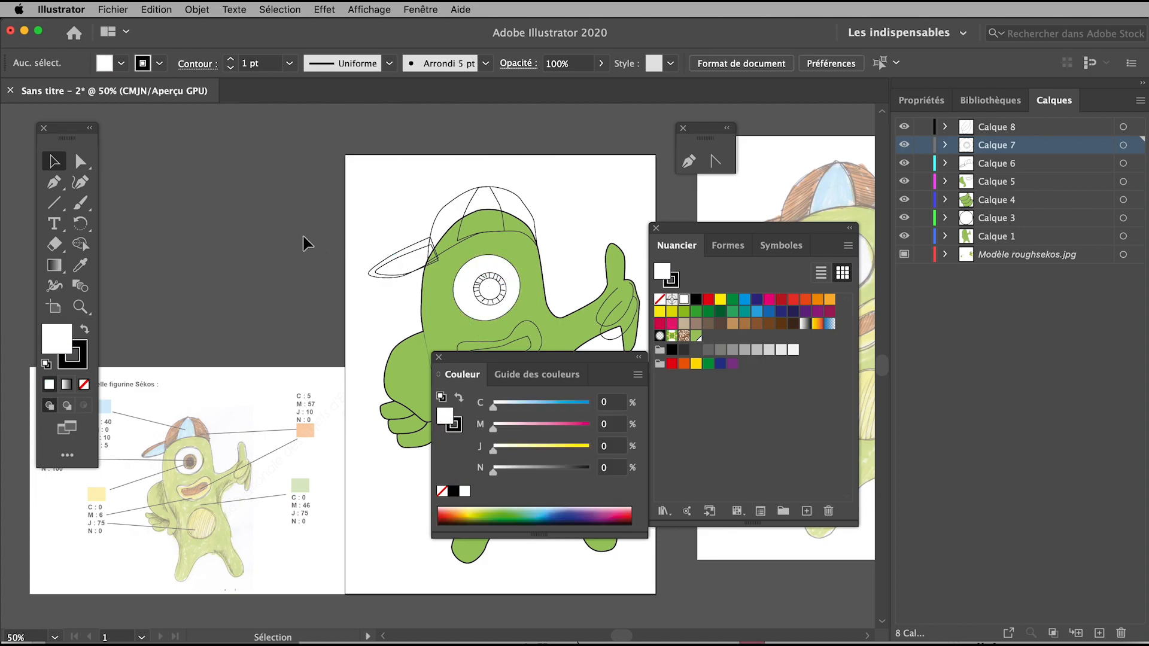
click(483, 288)
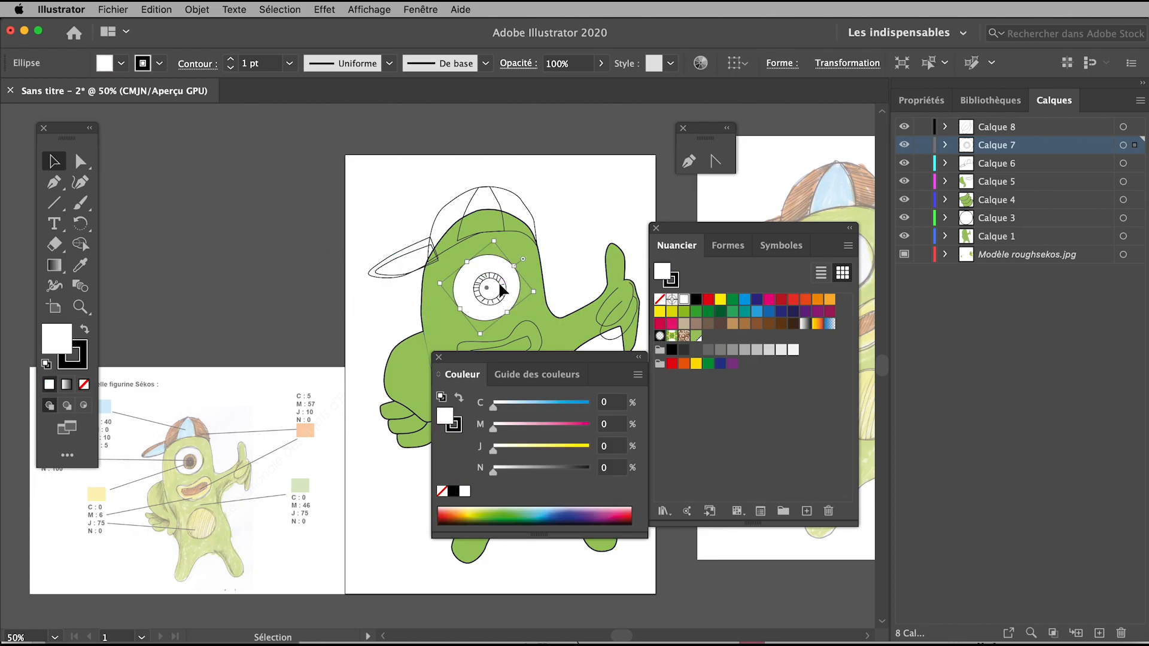
- Swap the fill and stroke of the eye's innermost circle on Calque 7 so the pupil has a black fill and no stroke
click(498, 281)
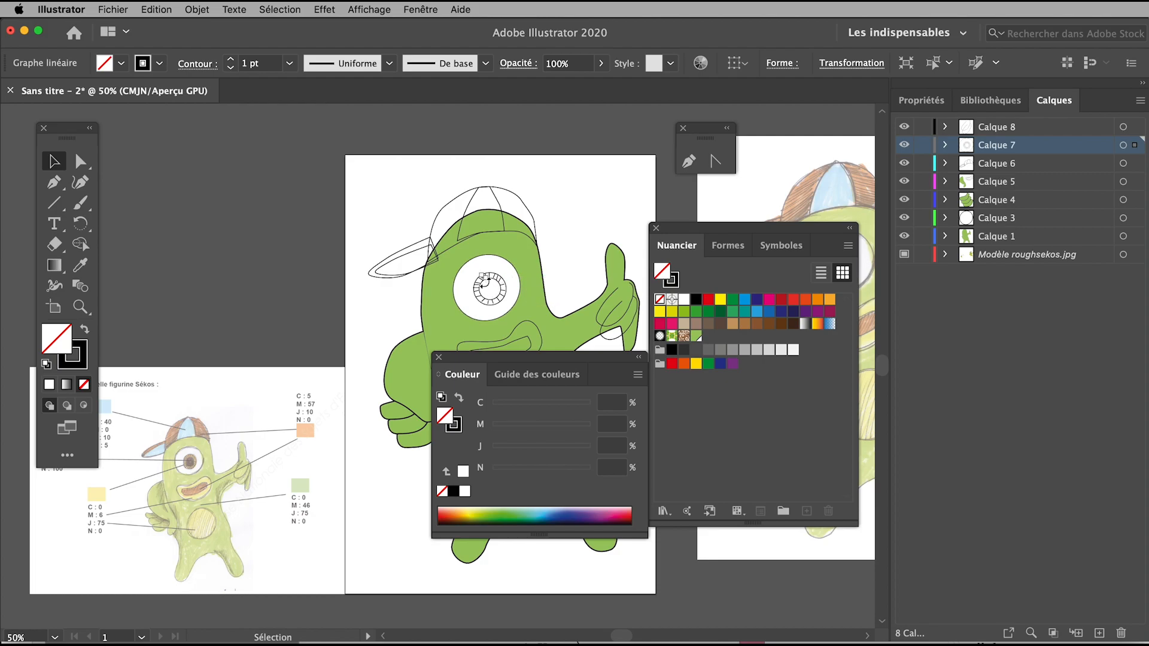
click(497, 291)
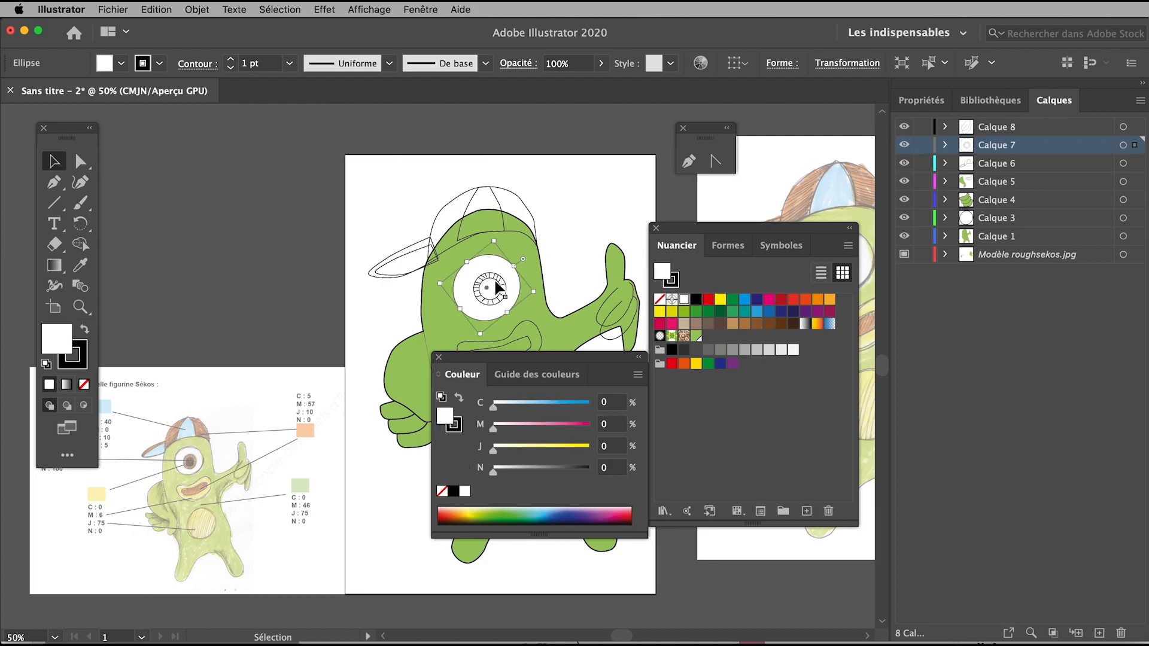
click(499, 287)
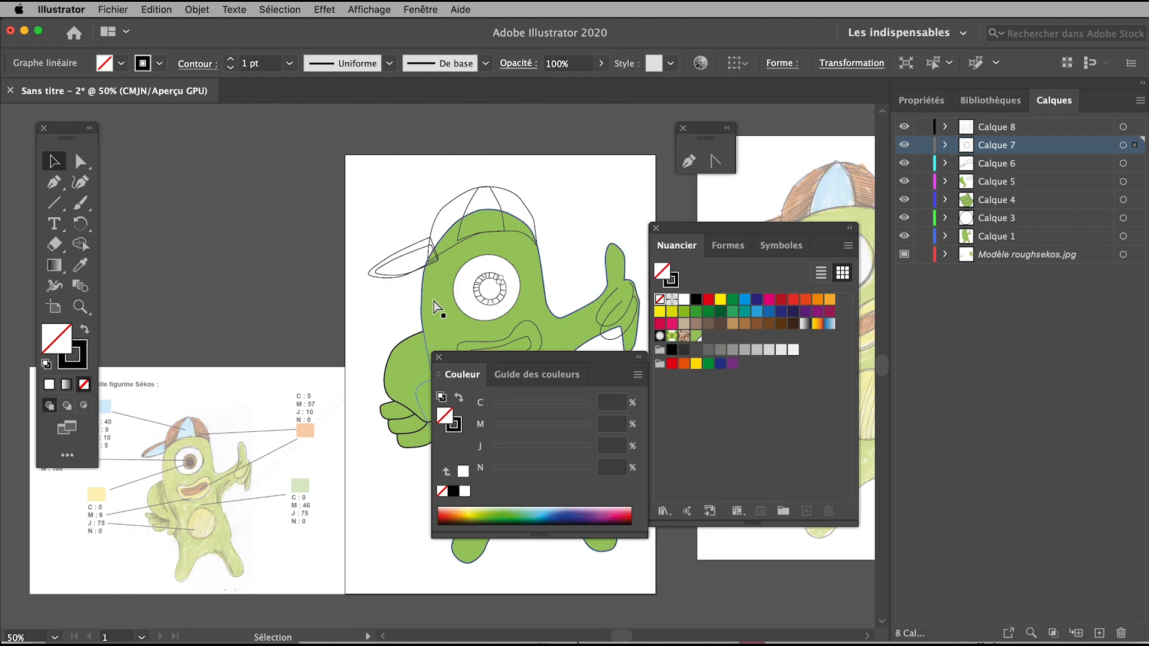
key(super+plus)
key(super+plus)
key(super+plus)
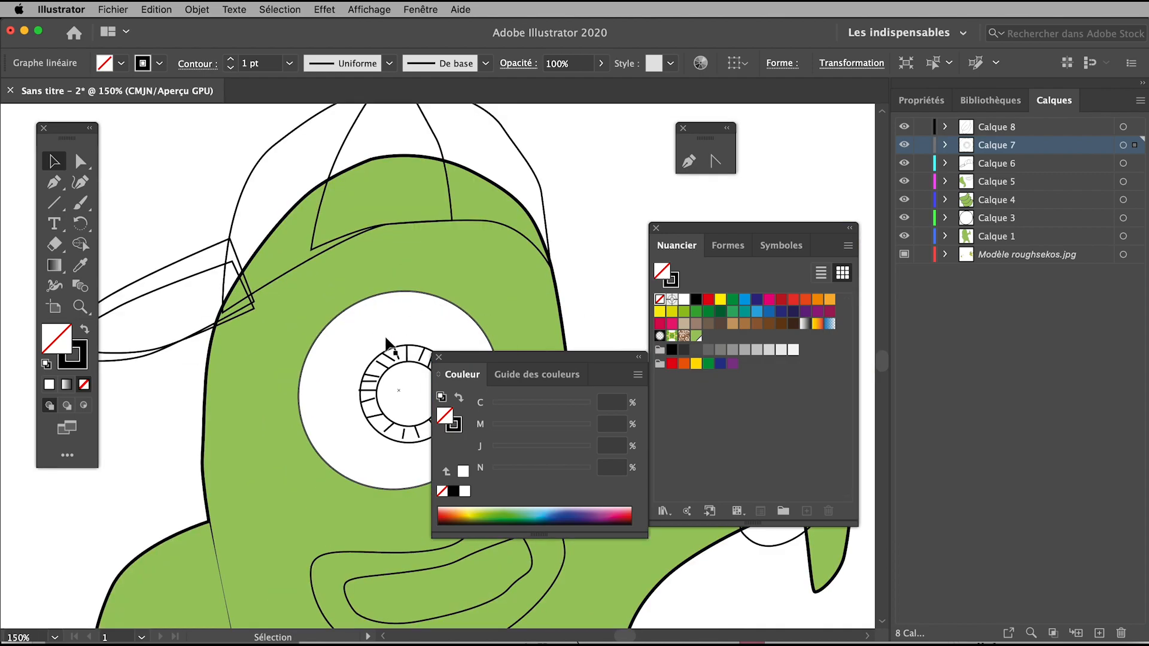
click(405, 364)
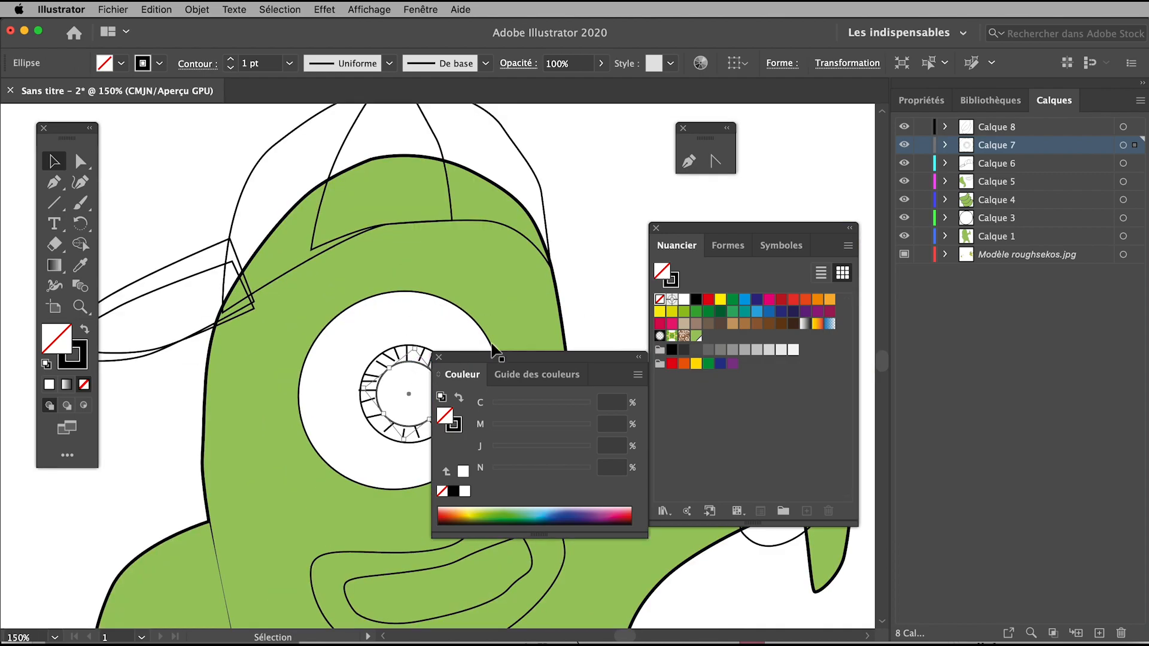
click(84, 330)
click(152, 186)
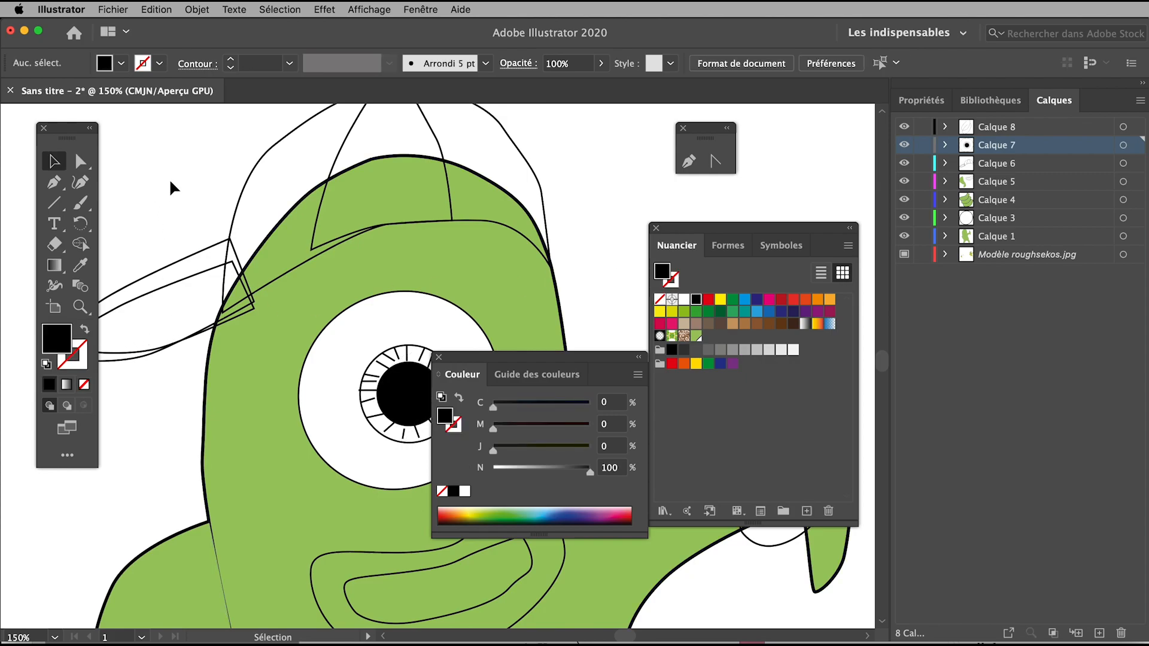
- Move the floating Couleur and Nuancier palettes clear of the monster drawing so the whole figure can be seen
key(super+minus)
key(super+minus)
key(super+minus)
key(super+minus)
key(super+plus)
key(super+plus)
key(super+minus)
key(super+minus)
key(super+minus)
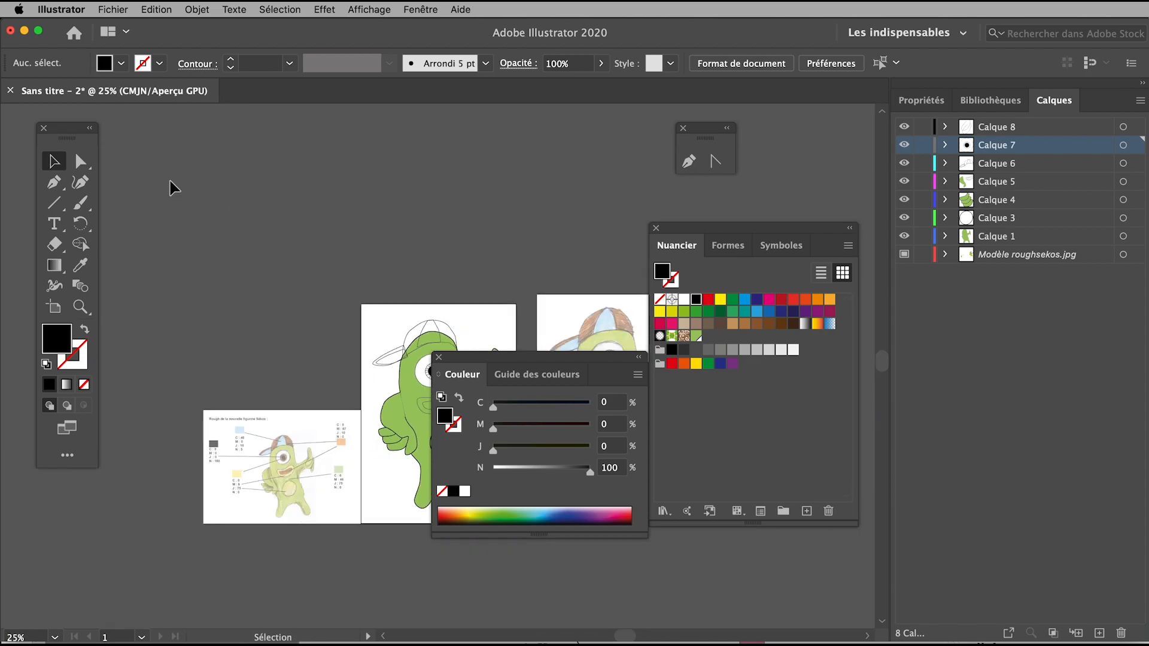
drag(505, 358, 243, 111)
drag(717, 230, 800, 226)
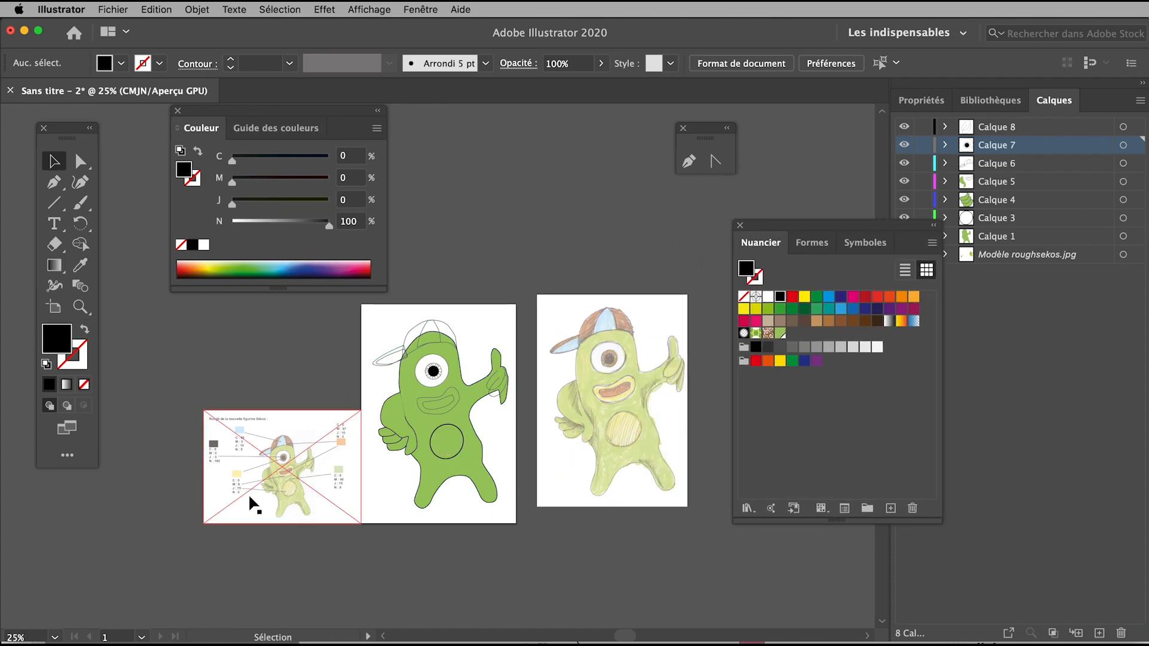
- Fill the cap's crown on Calque 6 with the red swatch C 0, M 100, J 100, N 0
click(445, 327)
click(792, 296)
click(482, 251)
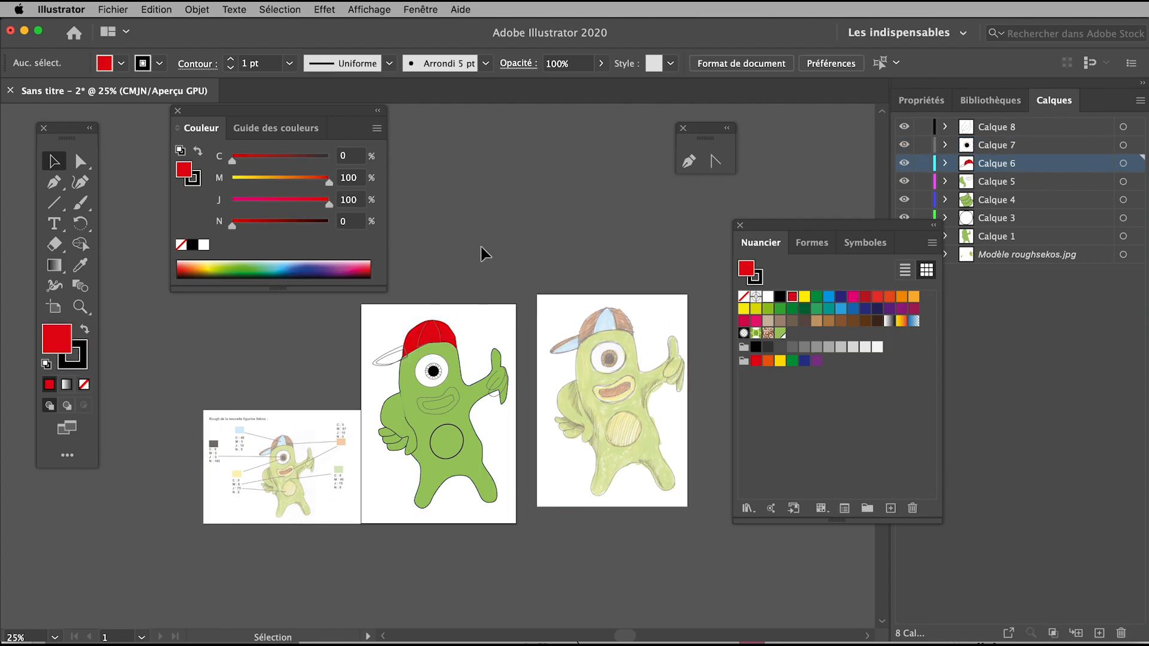
- Fill the cap's middle panel with blue C 70, M 15, J 0, N 0 and the inner visor shape with C 100, M 0, J 0, N 0
click(427, 334)
click(841, 309)
click(424, 201)
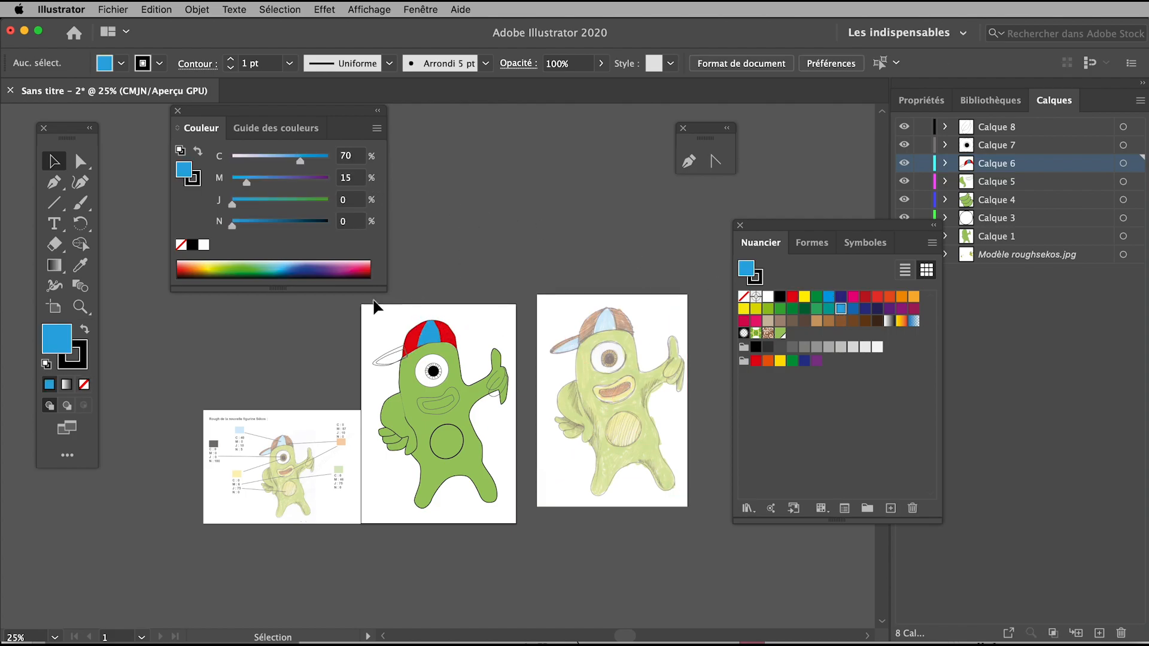
click(393, 354)
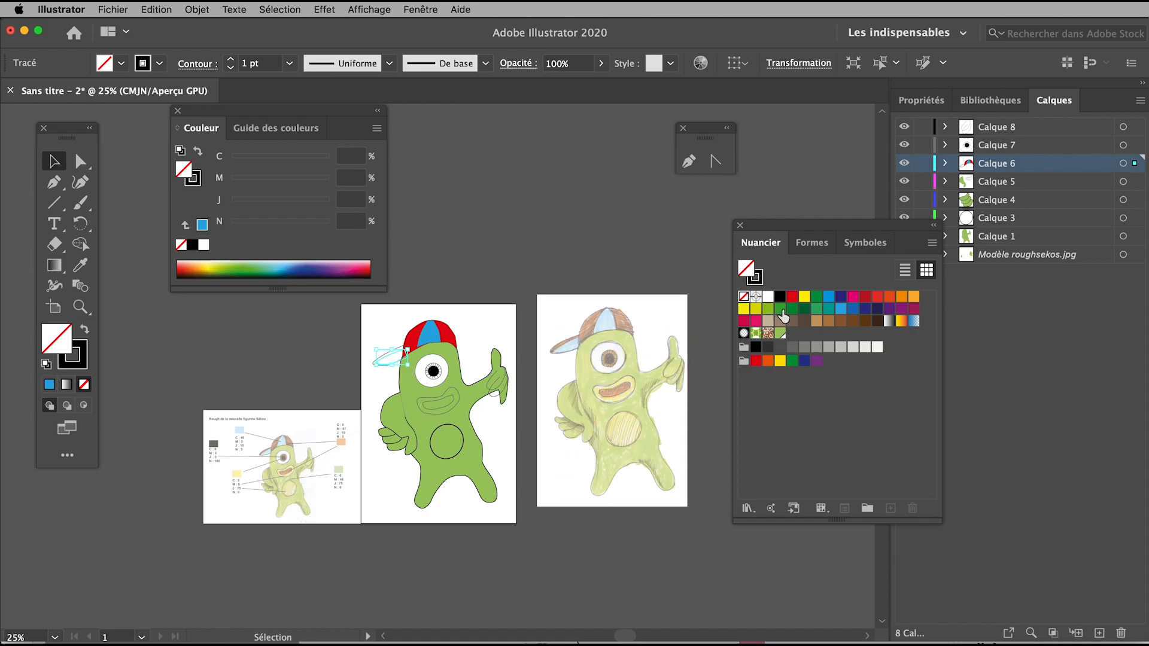
click(830, 298)
click(441, 251)
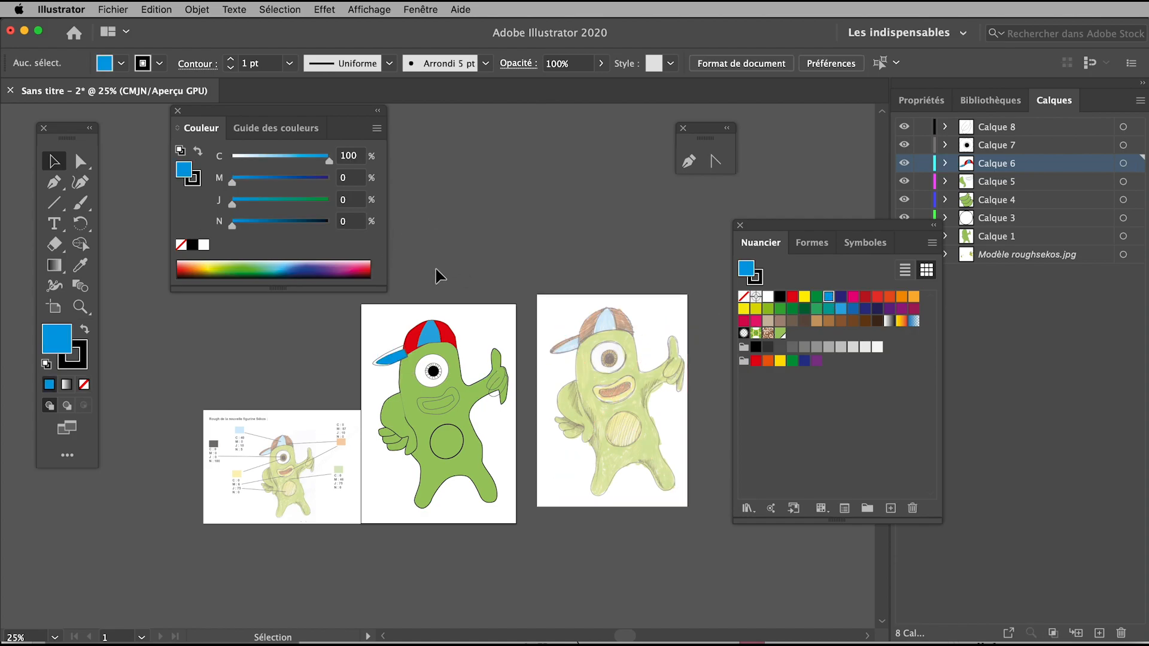
- Fill the outer lip shape of the mouth on Calque 5 with pale yellow C 5, M 0, J 46, N 0
click(451, 389)
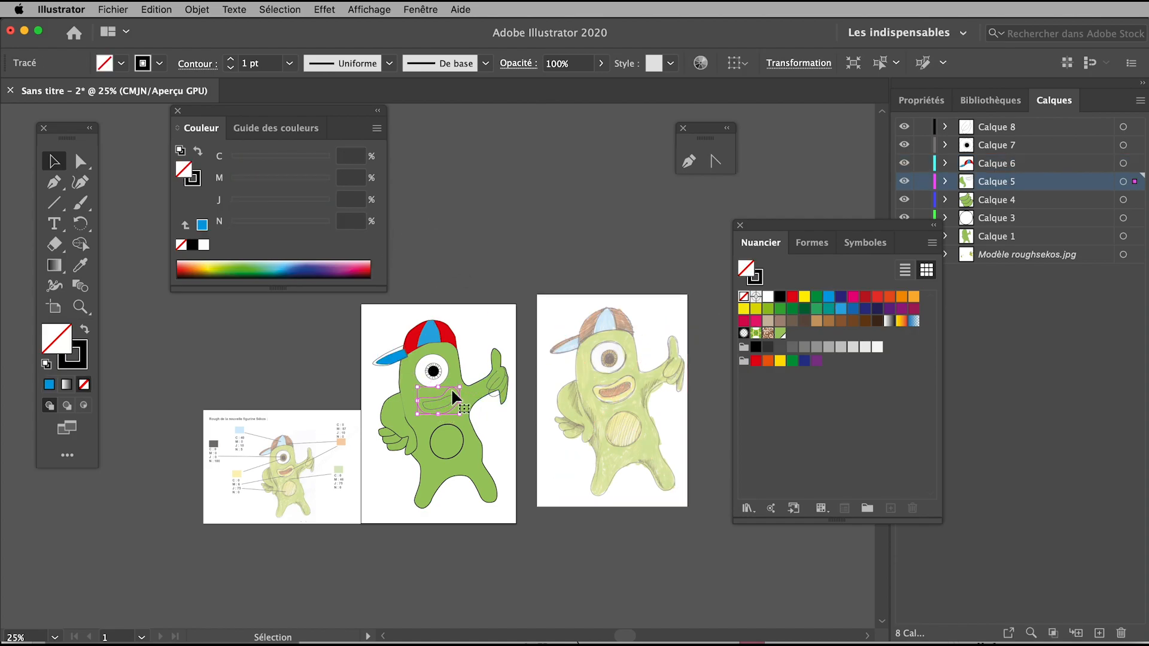
click(743, 308)
drag(280, 205, 276, 204)
click(496, 207)
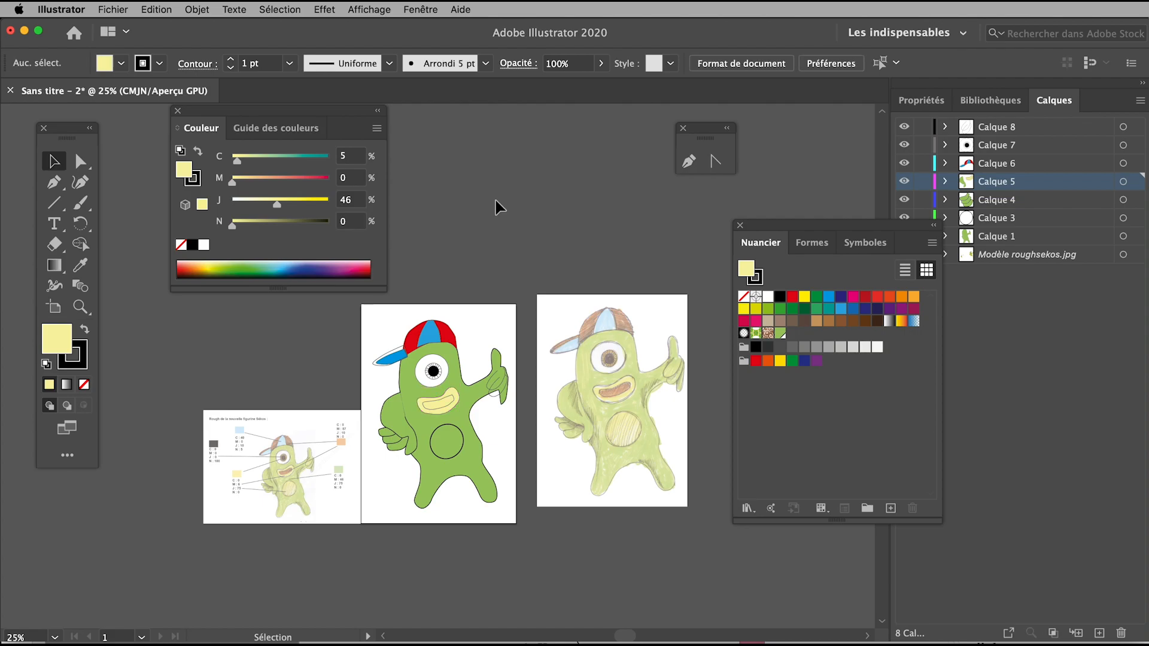
- Fill the inner mouth shape with the red swatch C 0, M 100, J 100, N 0
click(447, 396)
click(793, 297)
click(497, 263)
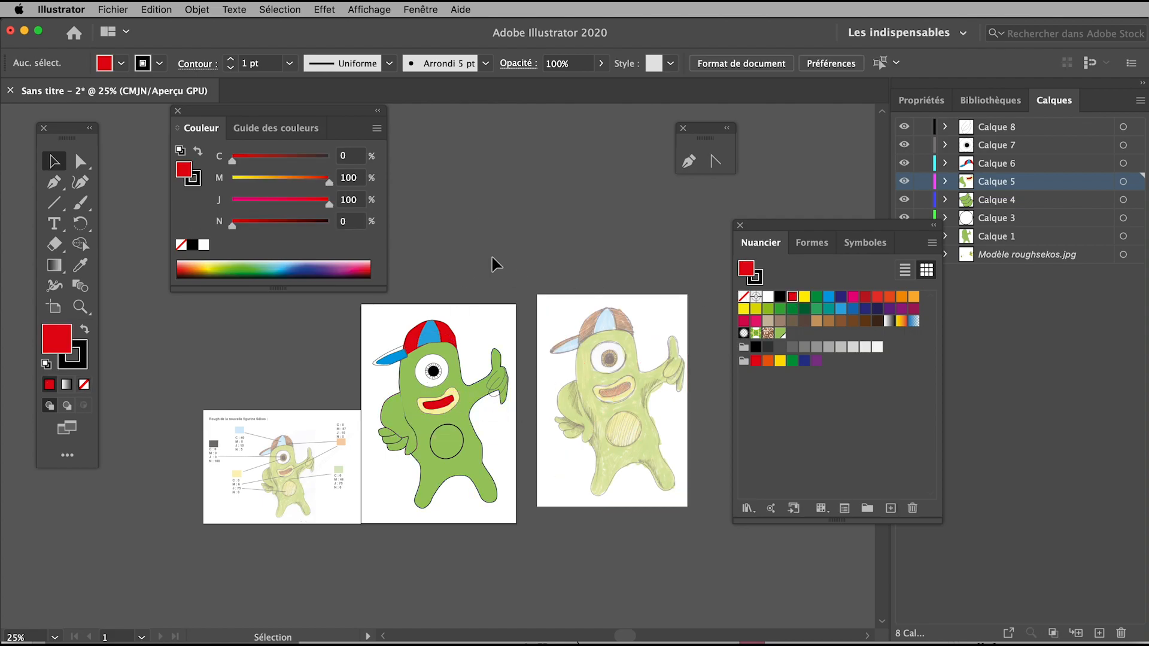
- Set the inner mouth's fill to the reference sheet's values C 5, M 57, J 10, N 0
click(431, 413)
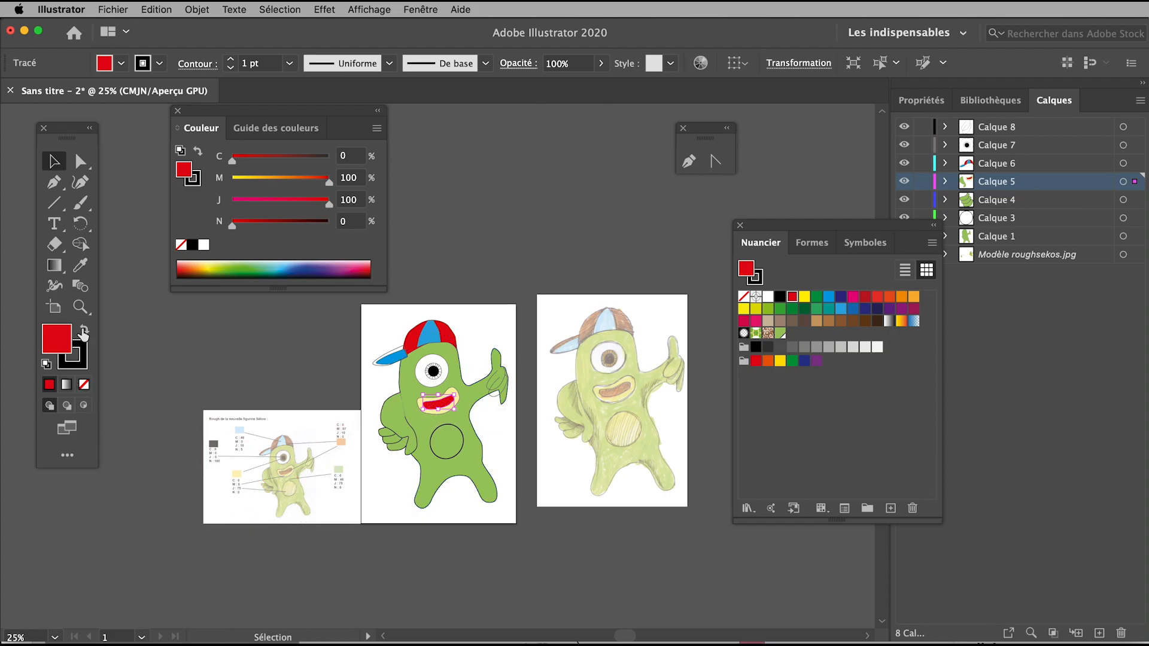
click(81, 307)
click(237, 506)
click(231, 501)
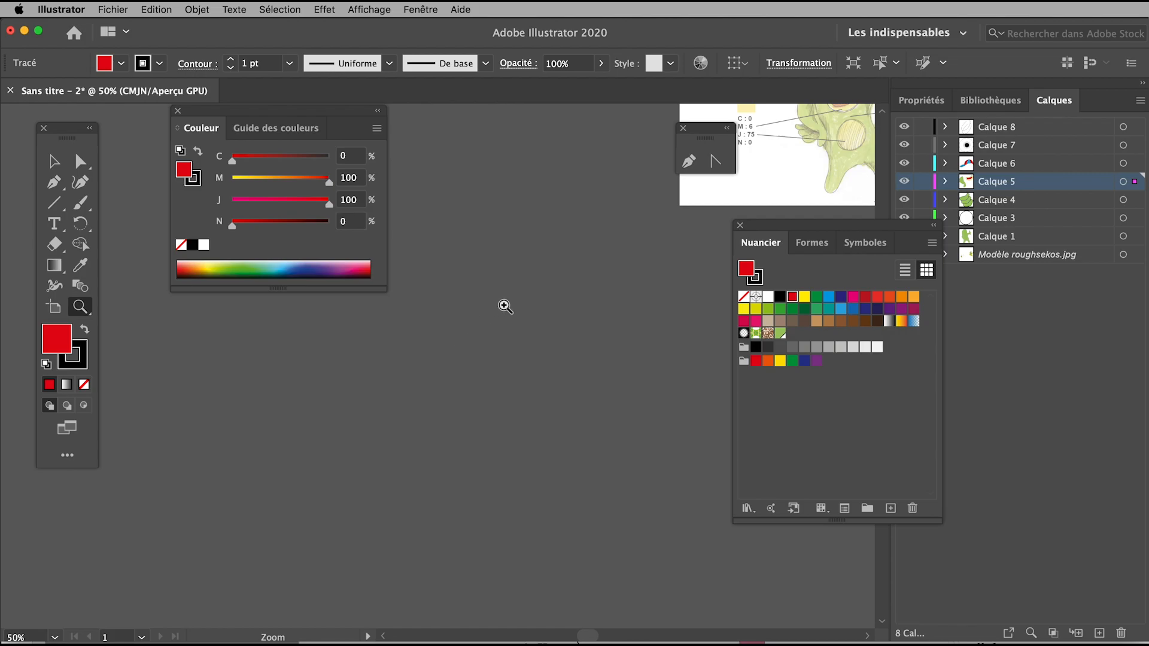
key(space)
drag(592, 178, 187, 601)
drag(249, 545, 231, 409)
click(357, 411)
click(535, 352)
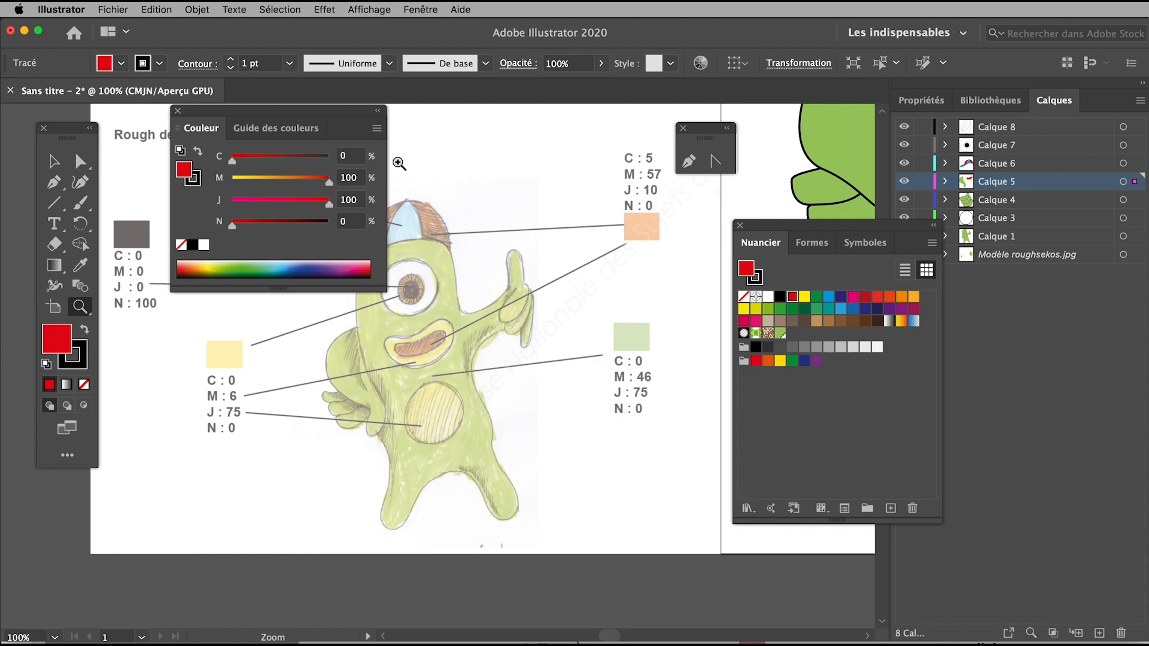
click(347, 158)
key(Tab)
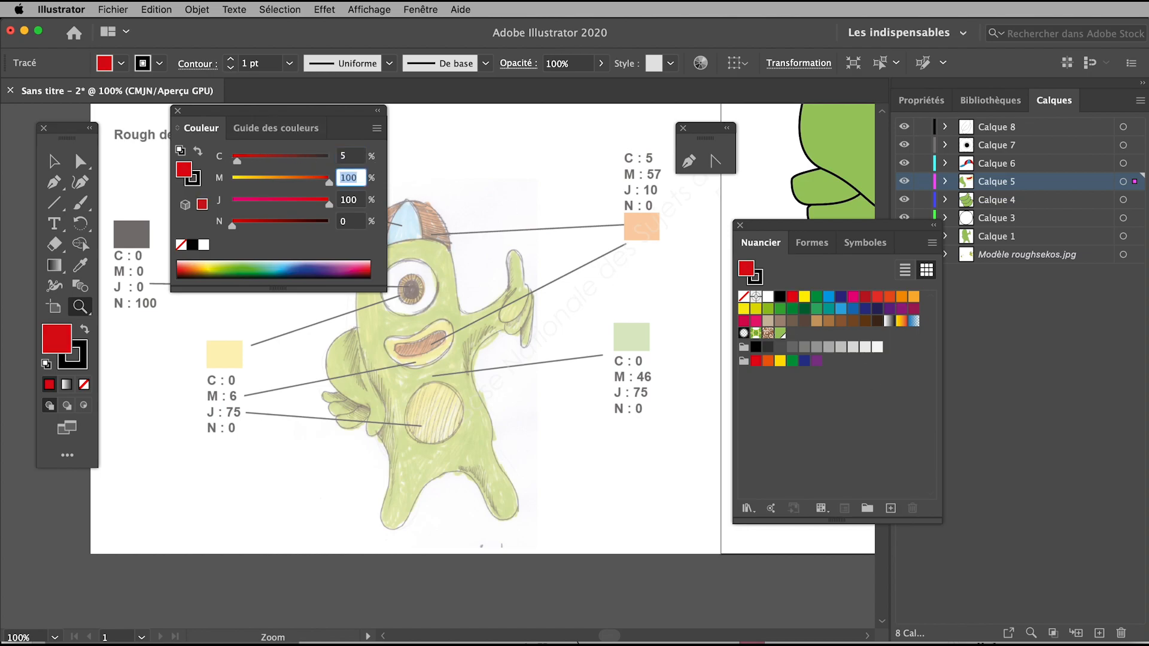
text(57)
key(Tab)
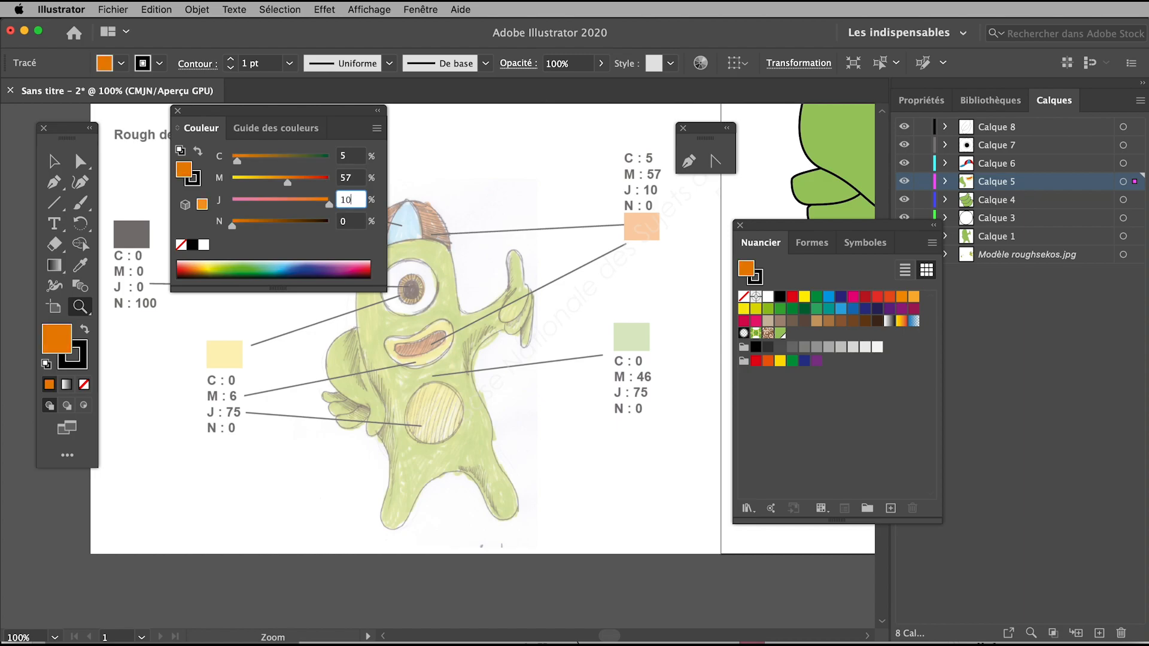
key(Tab)
key(Return)
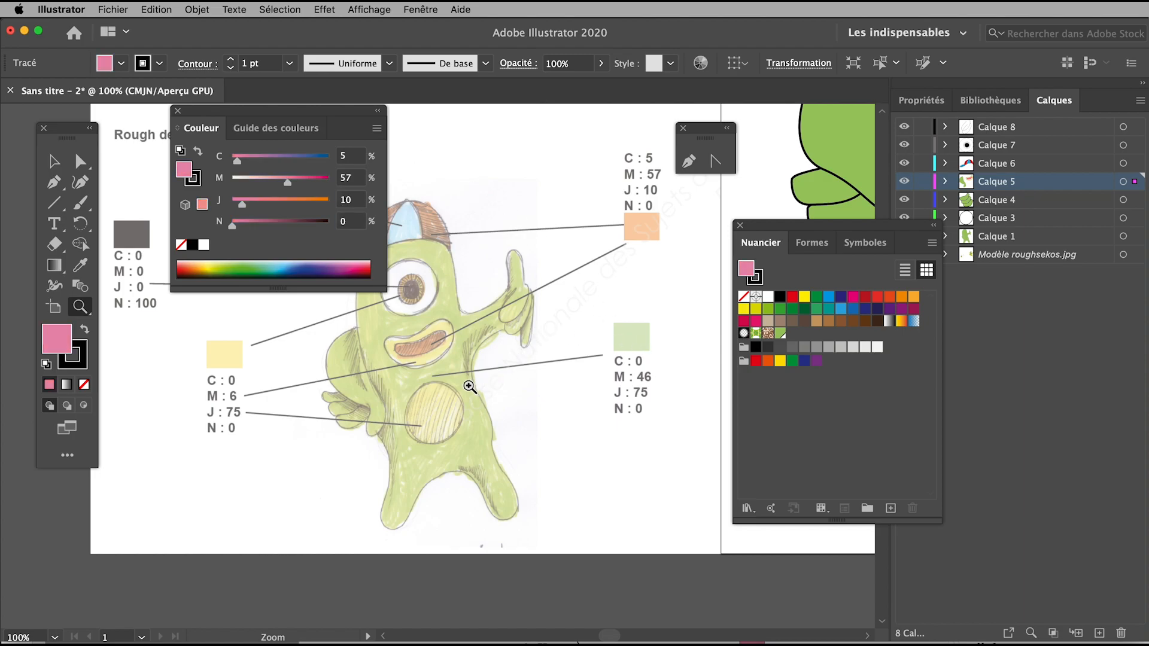
- Save the mouth's pink fill as a new global process swatch named C=5 M=57 J=10 N=0, leaving the mouth deselected
click(891, 510)
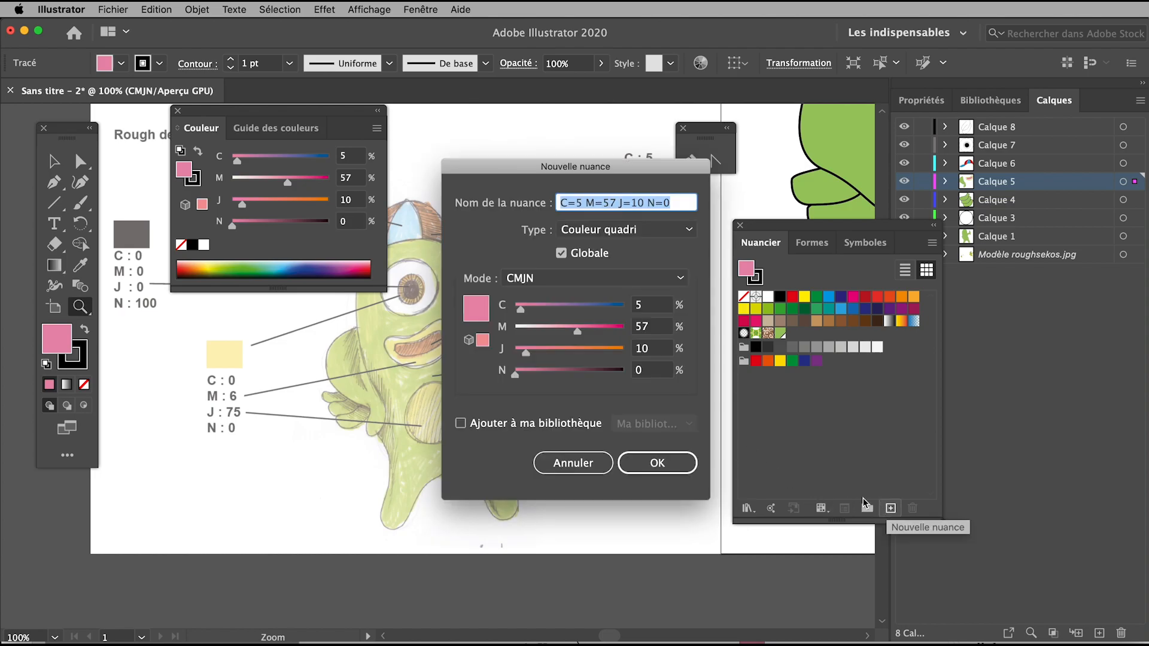
click(687, 472)
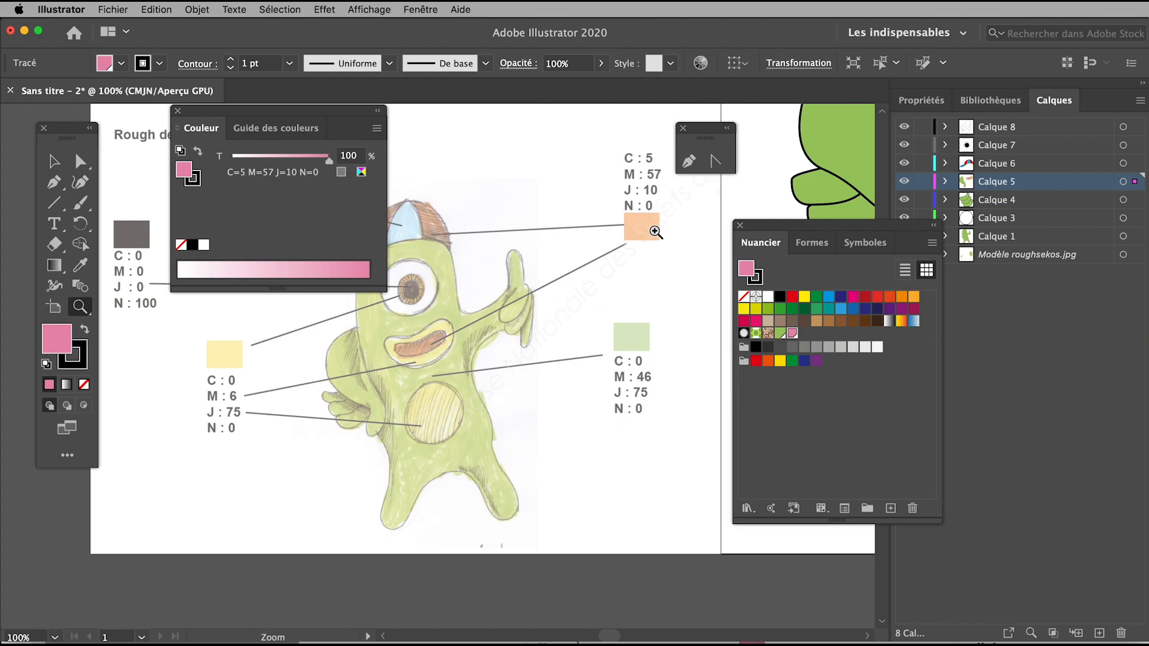
click(54, 160)
click(643, 321)
scroll(601, 379, right, 10)
scroll(601, 378, up, 5)
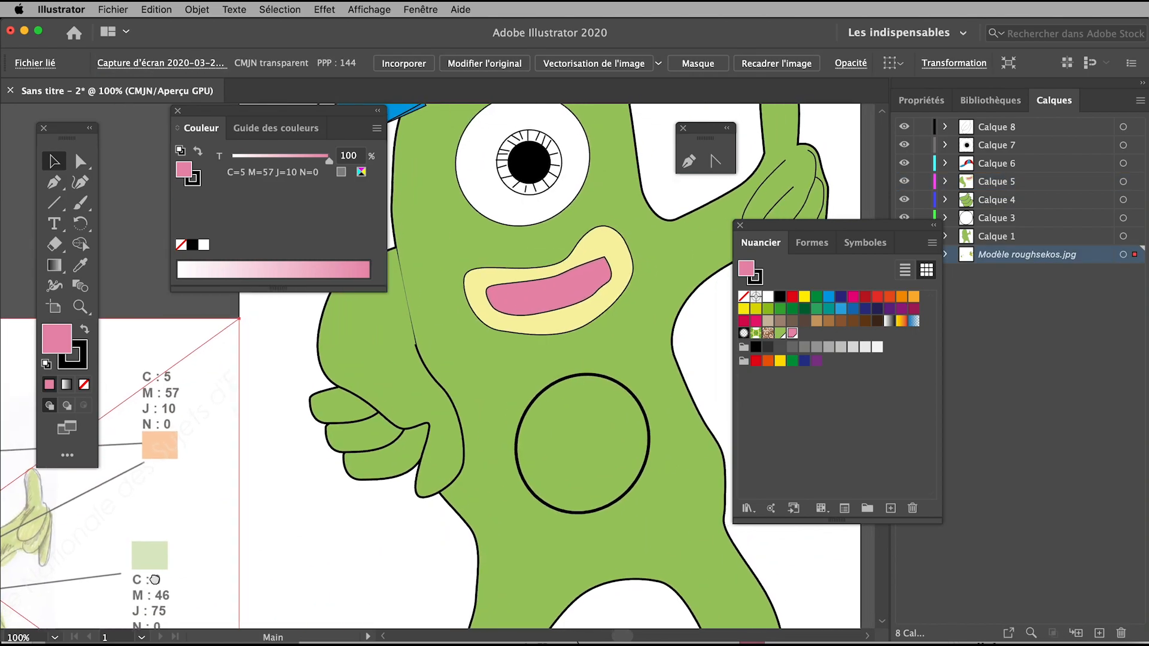
click(534, 309)
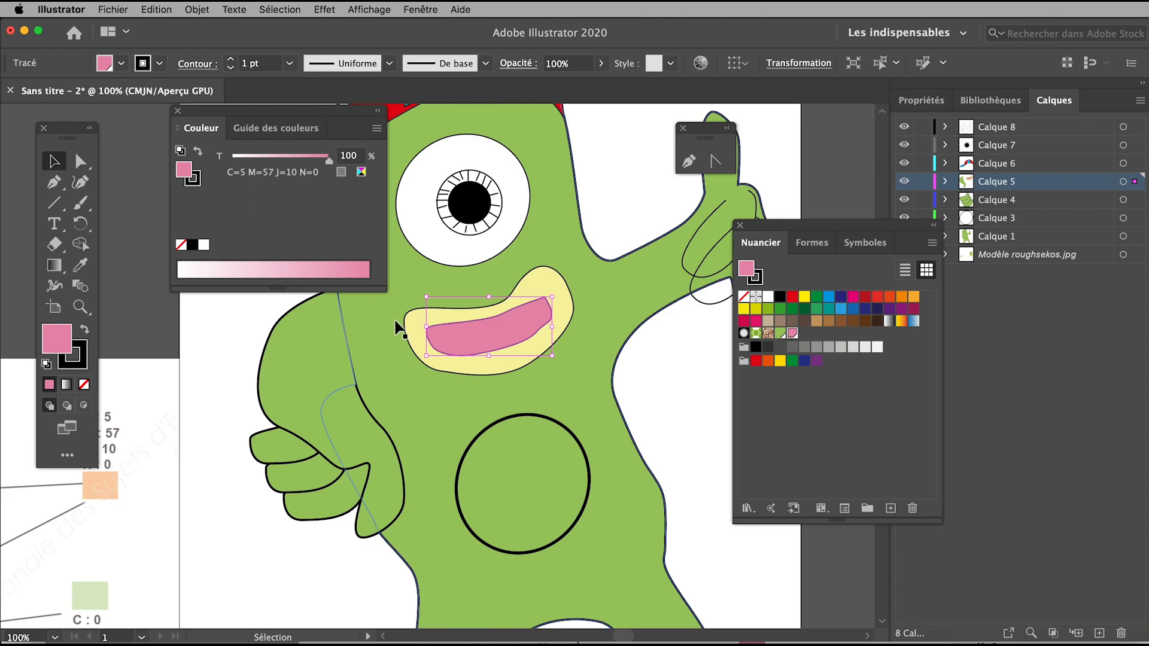
click(631, 199)
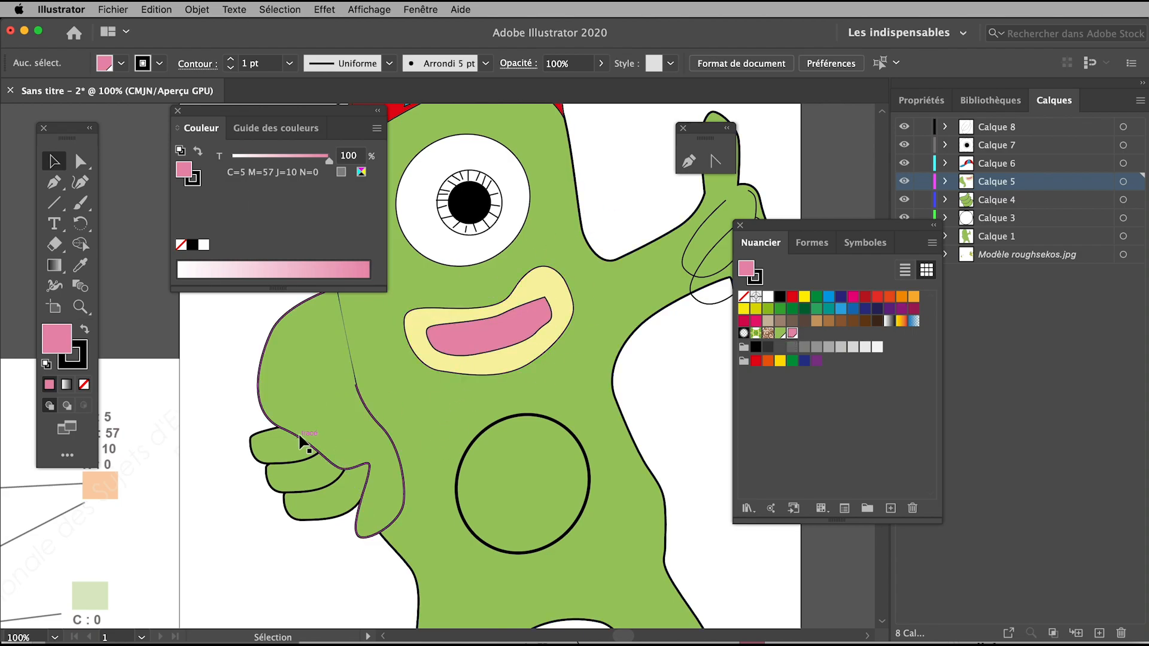
- Enlarge the document window to fill the screen, with the monster and its reference sketches in view at 50%
drag(179, 539, 657, 410)
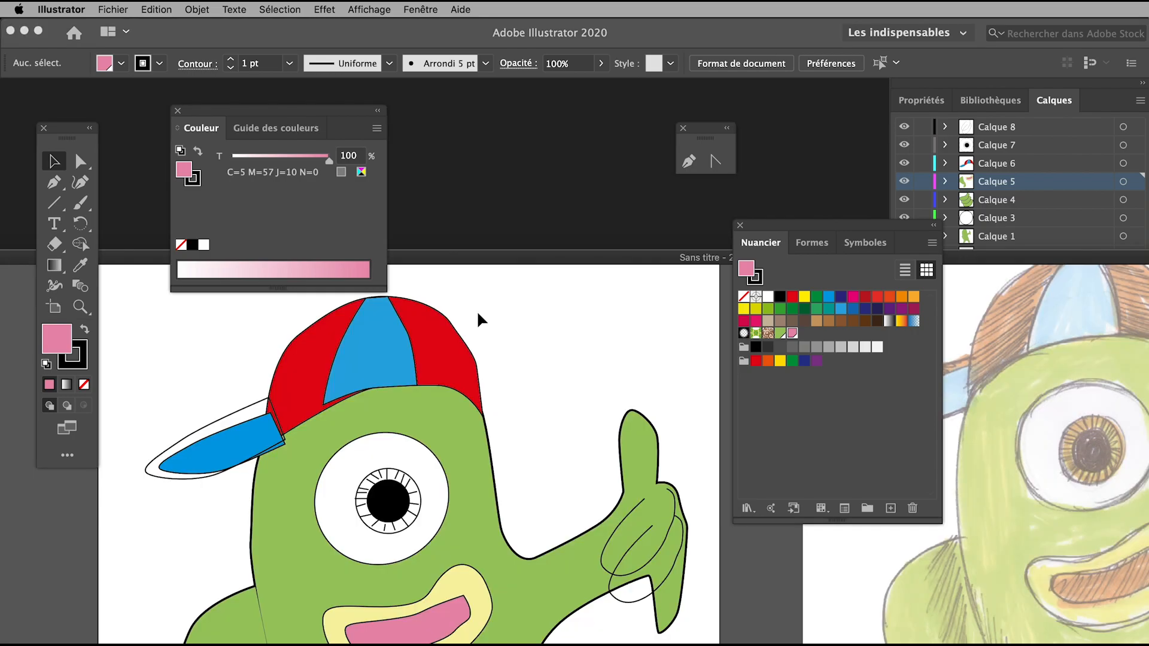
key(super+minus)
key(super+minus)
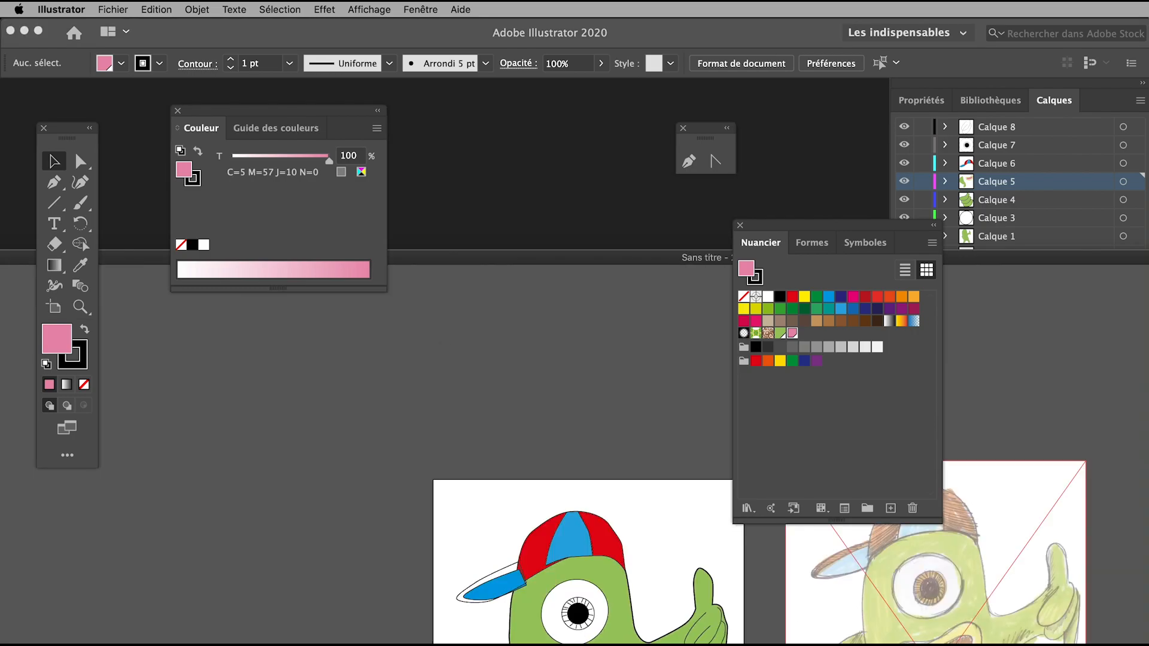
double_click(554, 257)
- Fill the cap's crown with the saved pink swatch C=5 M=57 J=10 N=0 and move the Nuancier palette off the reference sketch
click(509, 312)
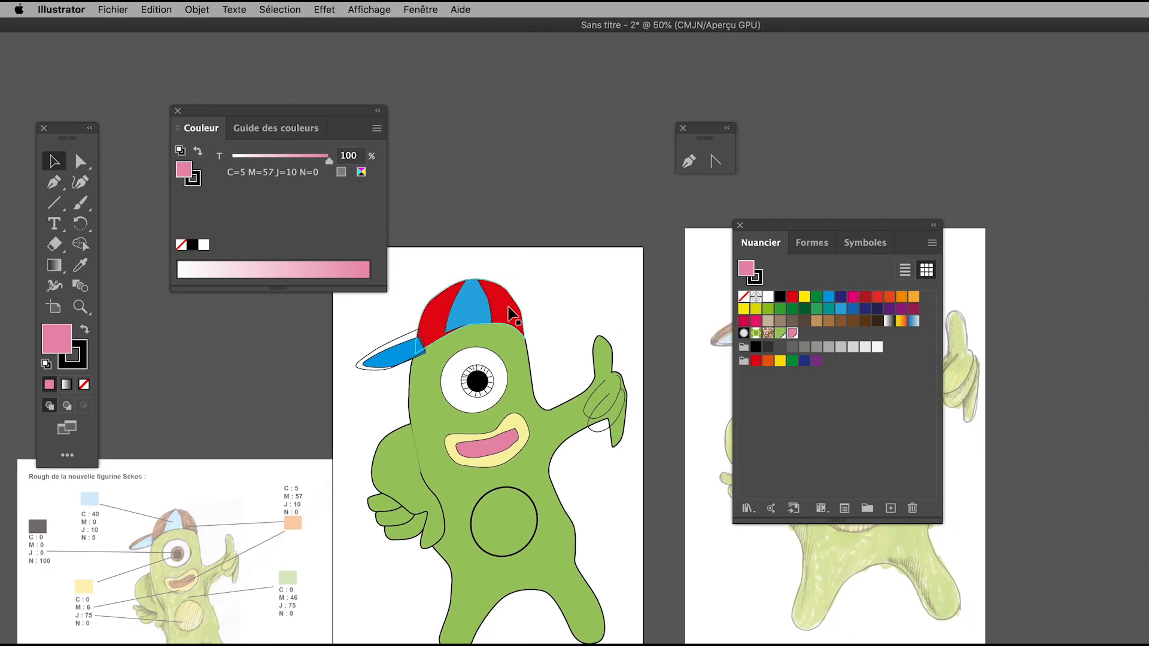
click(792, 334)
mouse_move(802, 231)
mouse_down()
mouse_move(521, 122)
mouse_move(467, 41)
mouse_move(580, 77)
mouse_move(537, 72)
mouse_up()
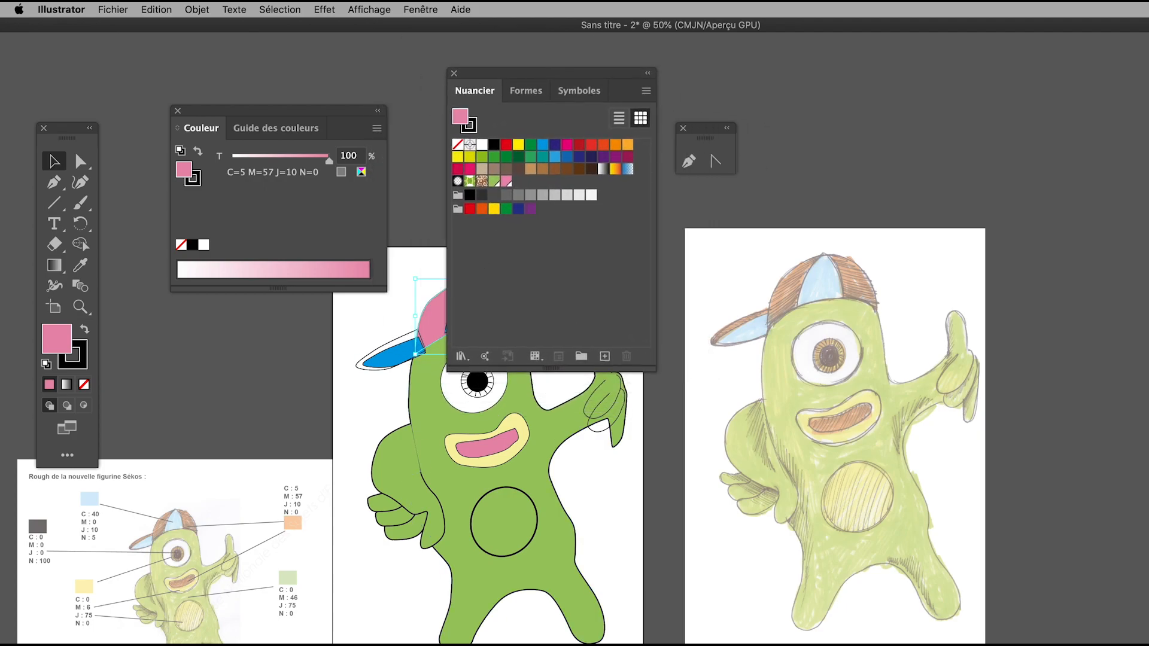
- Copy the lips' pale yellow fill and 1 pt black stroke onto the belly circle with the Eyedropper
click(512, 504)
key(slash)
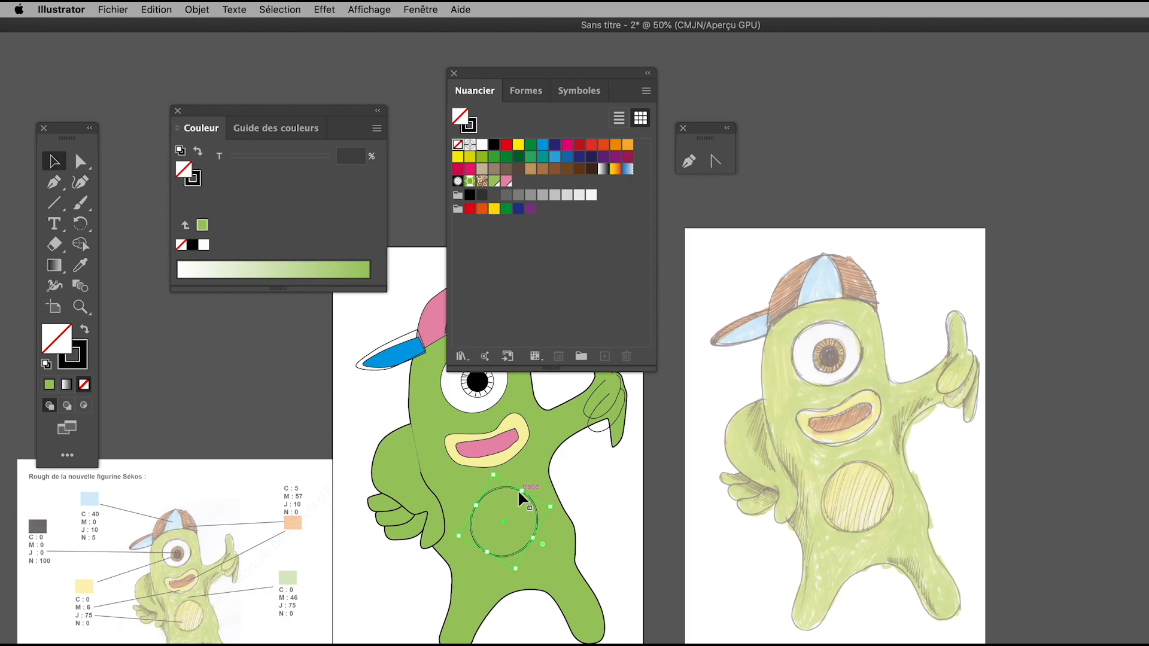
key(i)
click(524, 419)
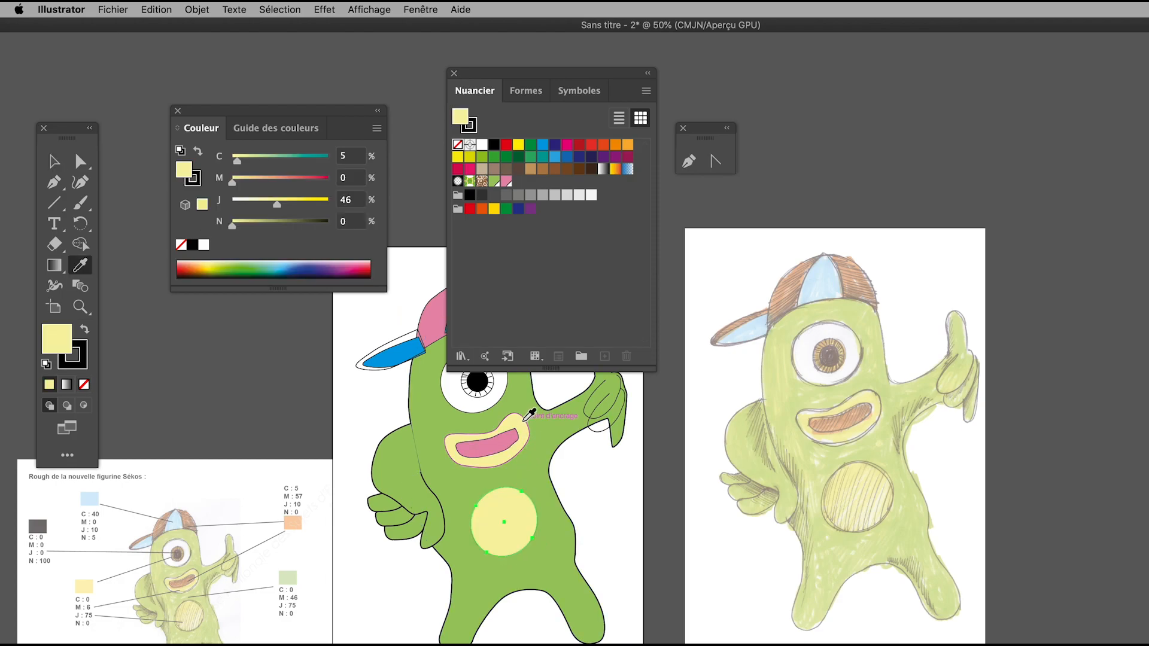
- Nudge the bent arm shape on Calque 5 six increments to the left, then two increments back to the right
click(53, 161)
click(403, 476)
click(403, 472)
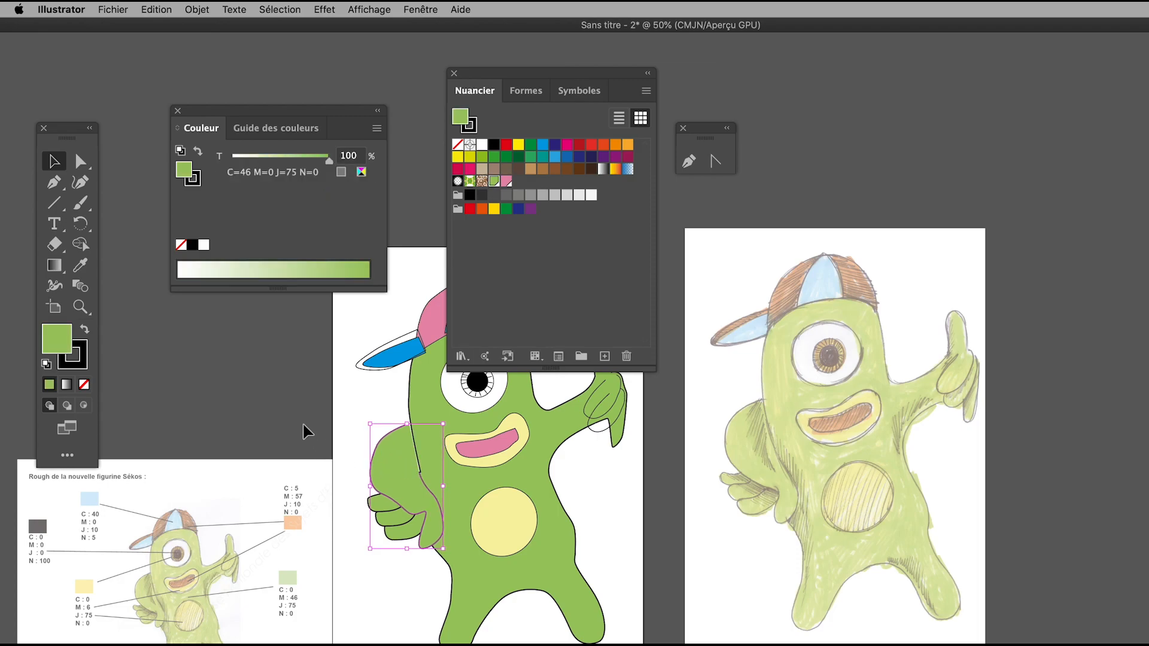
key(Left)
key(Left)
key(Left)
key(Left)
key(Left)
key(Left)
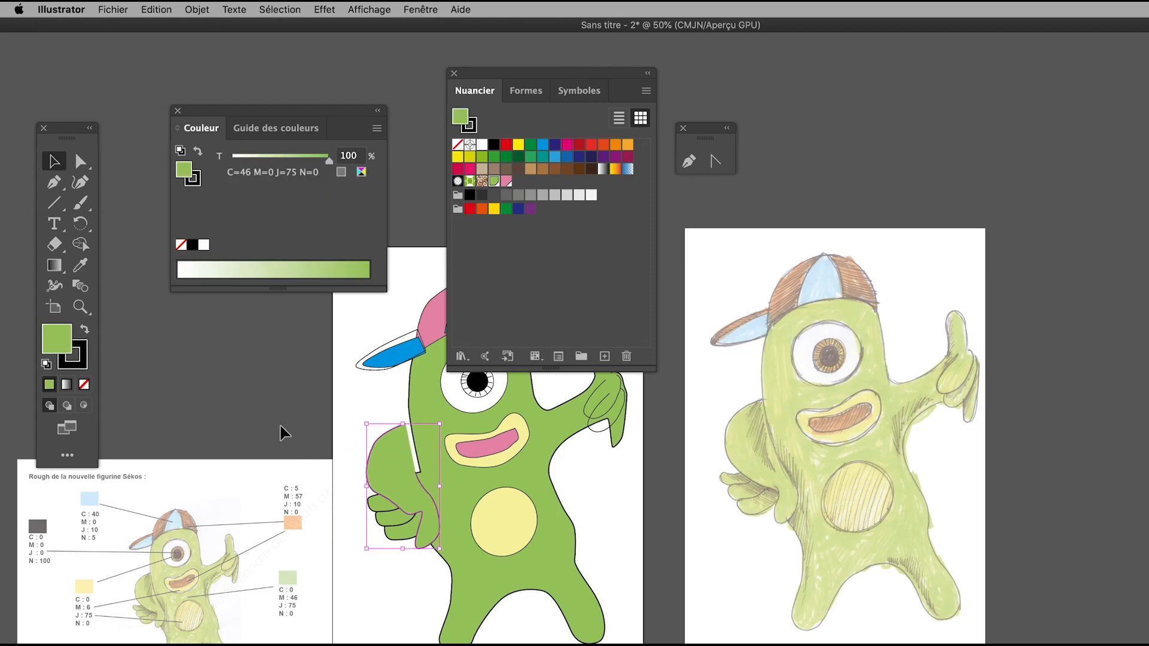
key(Right)
key(Right)
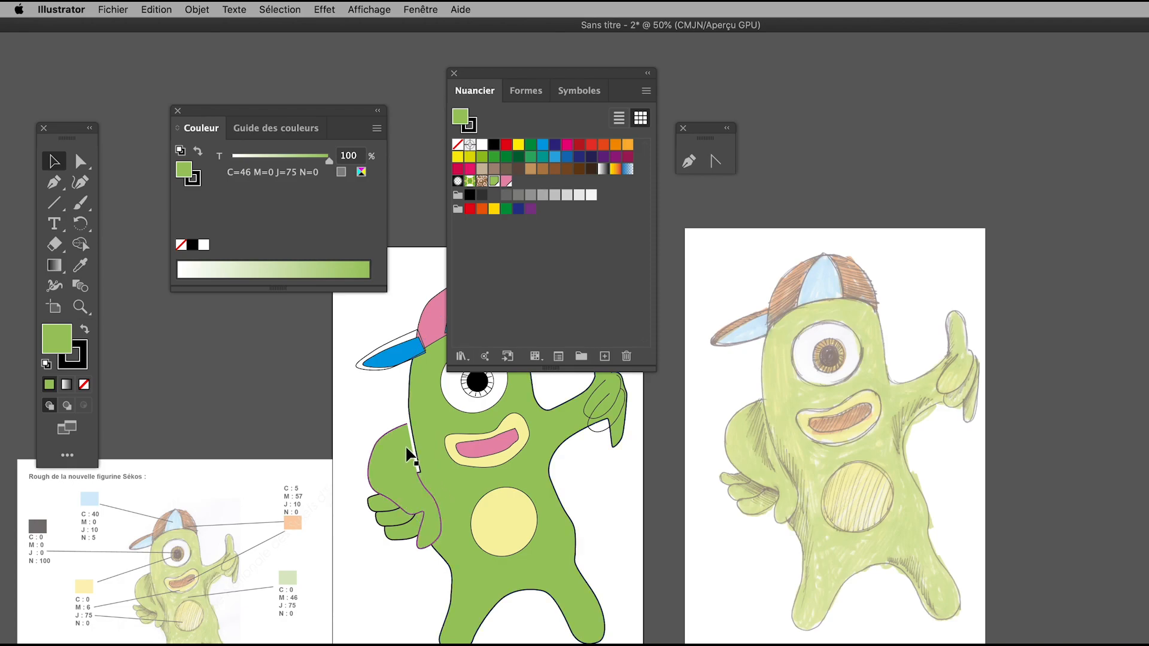
- Nudge the bent arm shape further left, away from the body, and check its hidden contour in outline view before restoring the colour preview
key(Left)
key(Left)
key(Left)
key(Left)
key(Left)
key(Left)
key(Left)
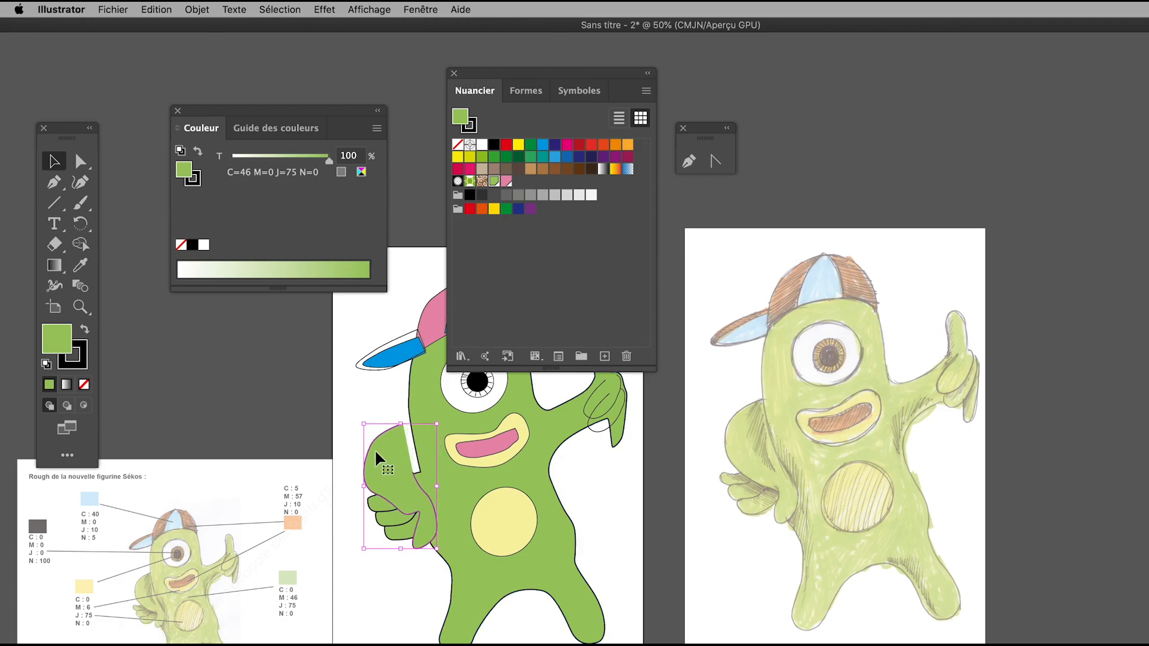
key(super+y)
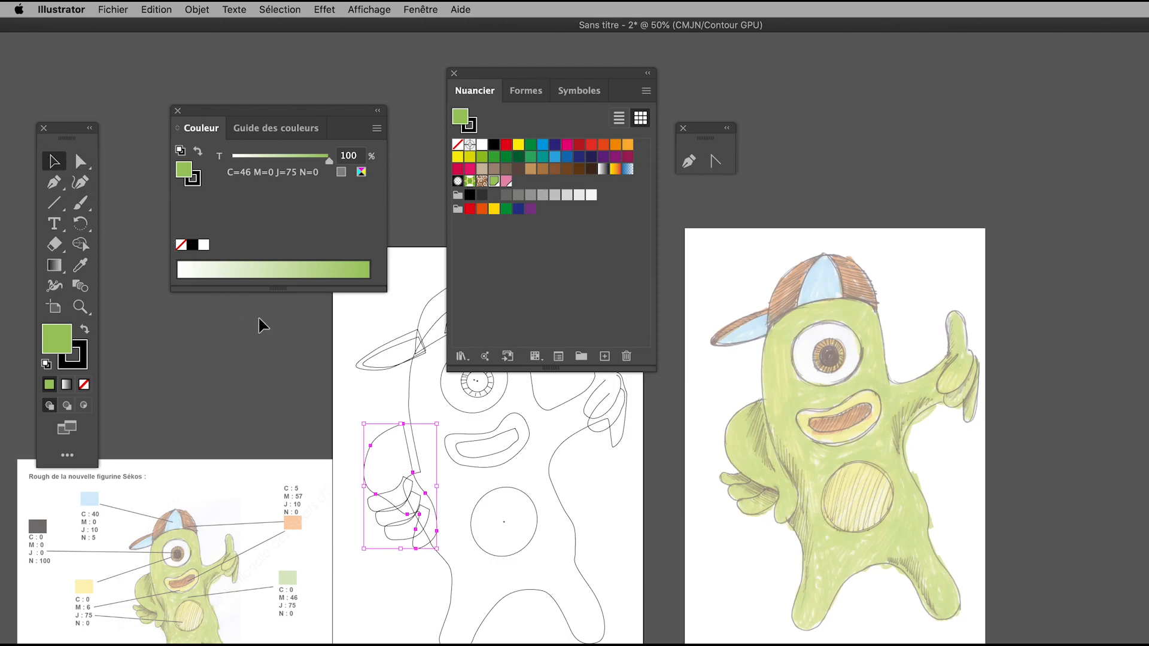
key(super+y)
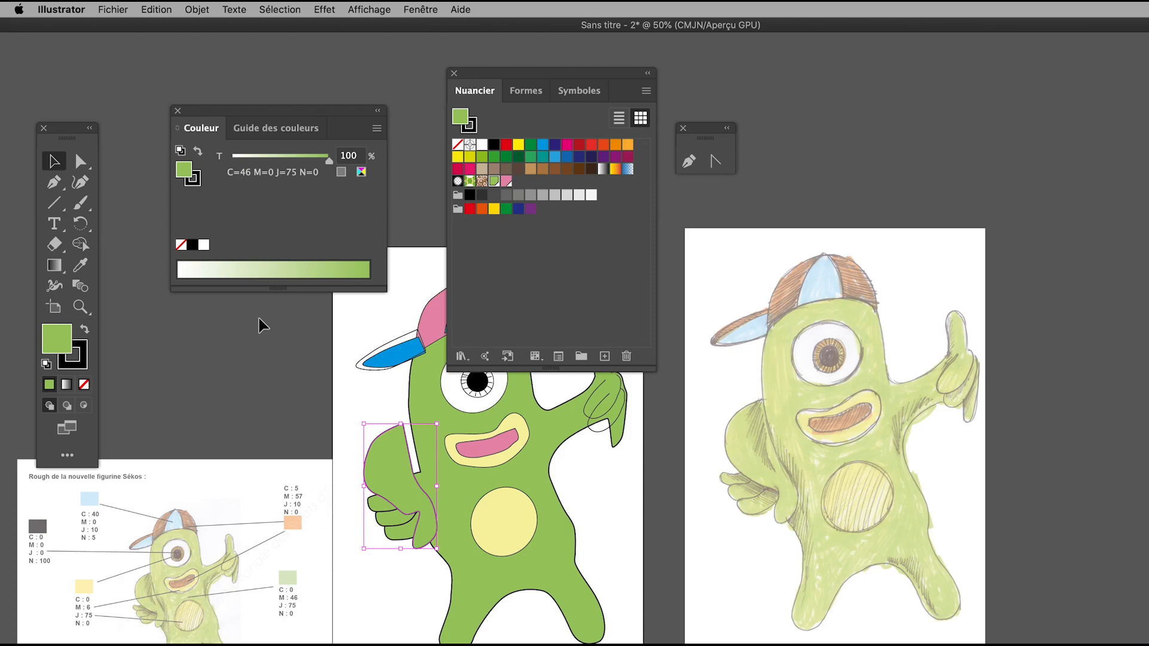
- Nudge the bent arm shape back to the right until it closes the gap with the body, and deselect it
key(Right)
key(Right)
key(Right)
key(Right)
key(Right)
key(Right)
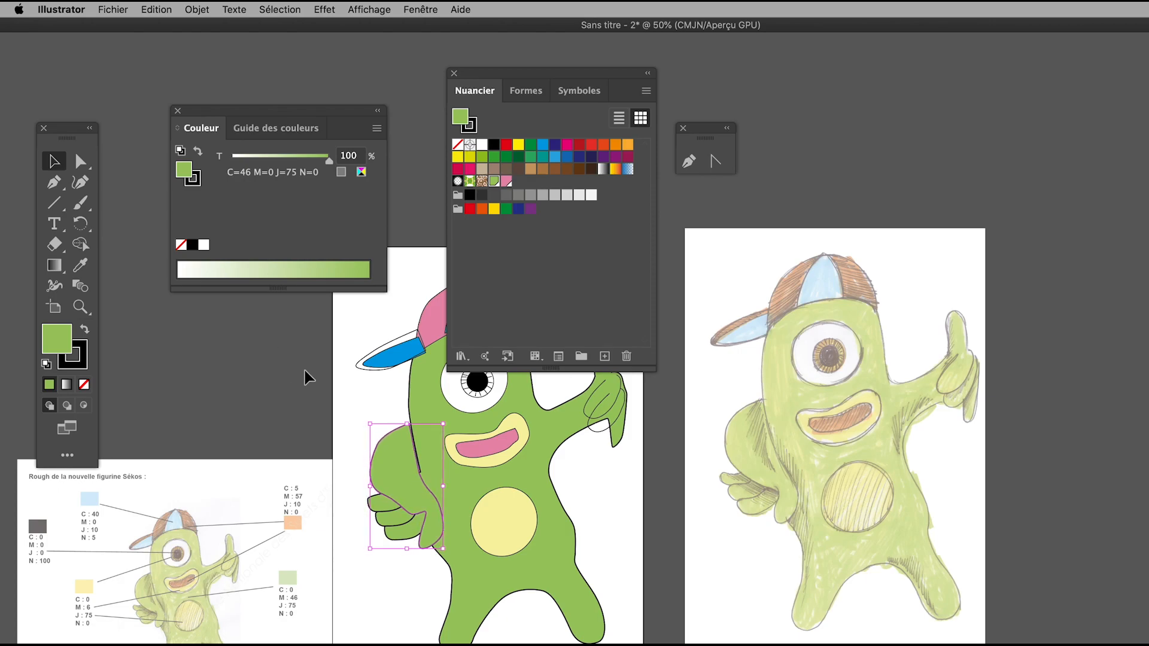
key(Right)
click(304, 372)
click(409, 468)
click(228, 375)
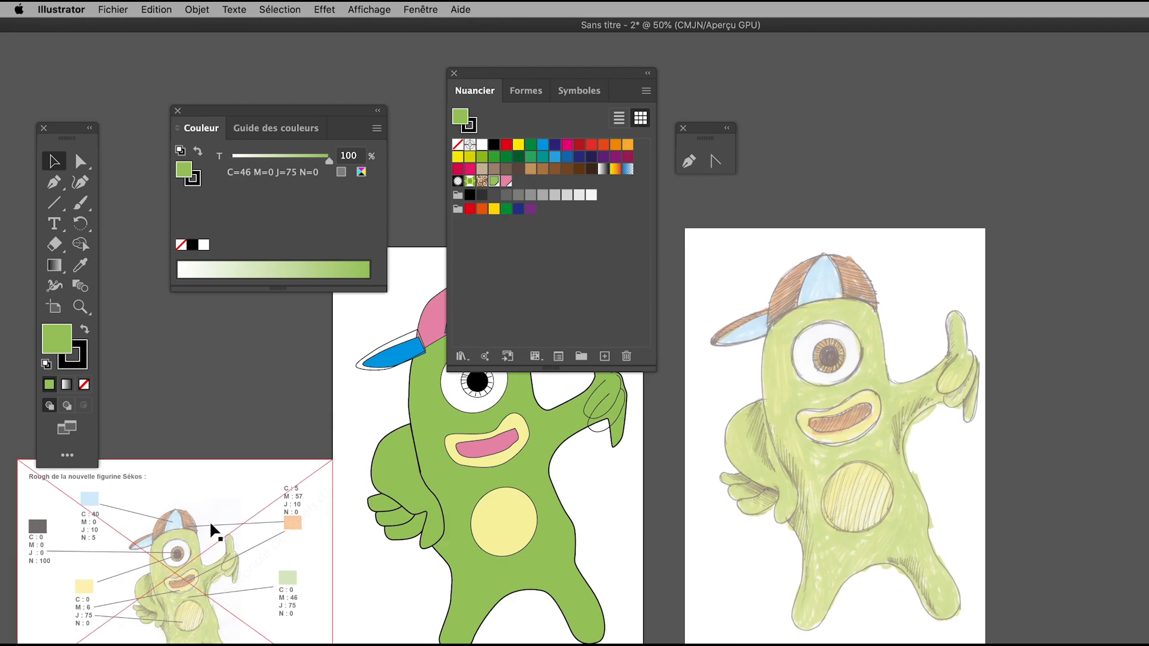
- Move the Nuancier palette clear of the monster's cap and eye, and detach Symboles from it as a separate floating palette
drag(508, 78, 588, 125)
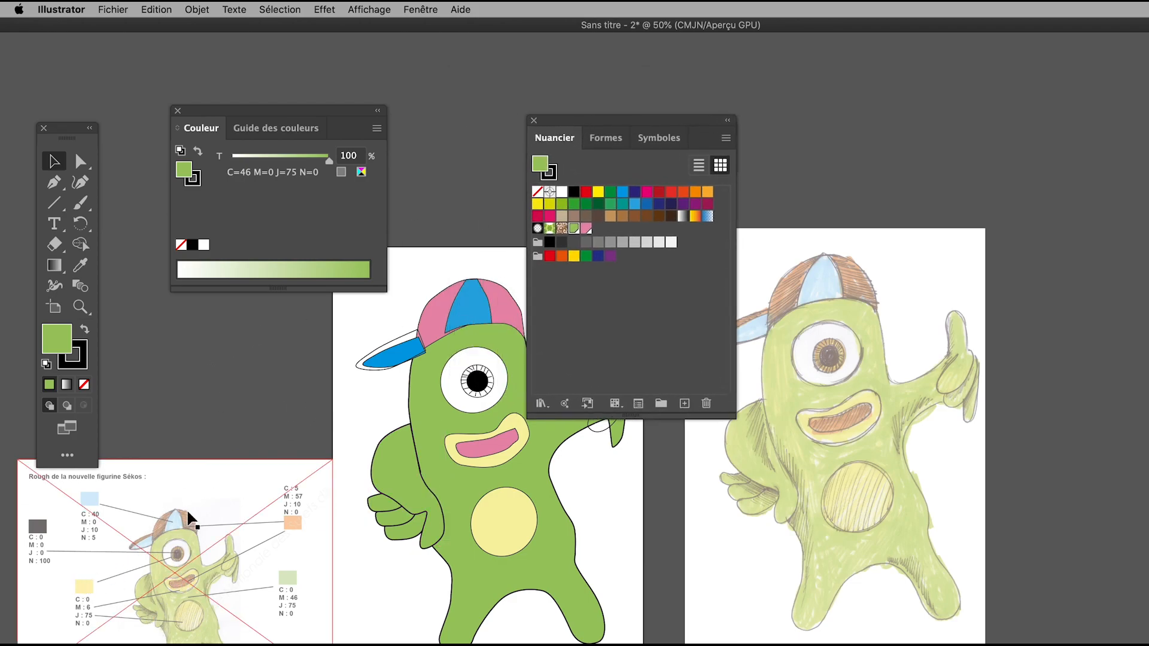
drag(659, 136, 737, 95)
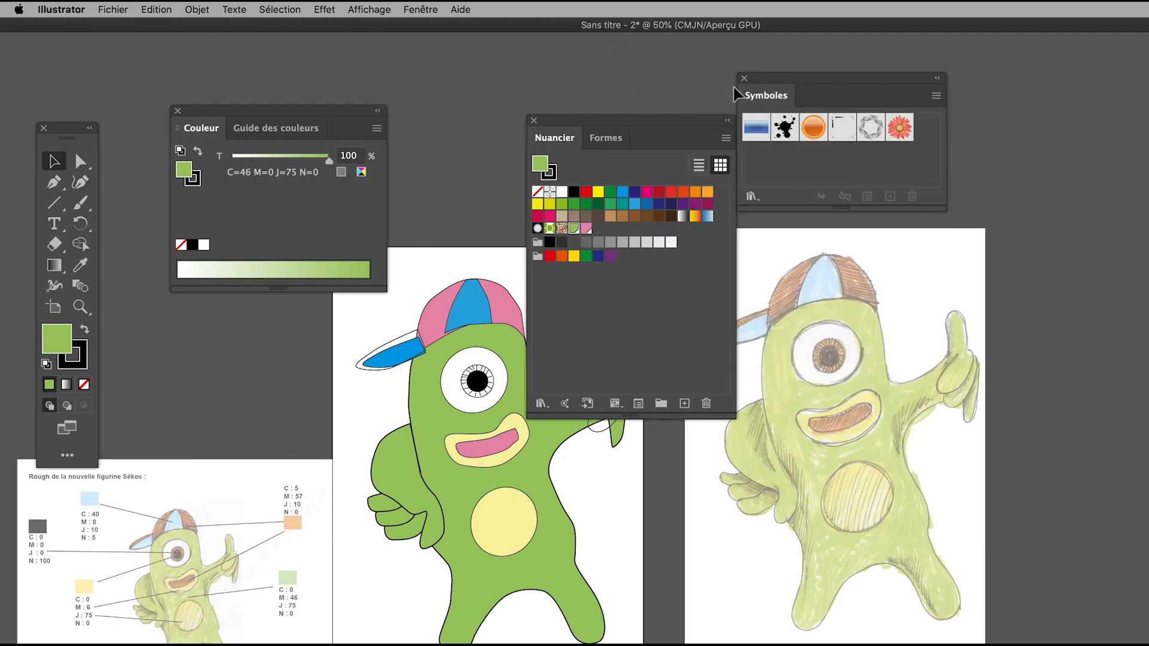